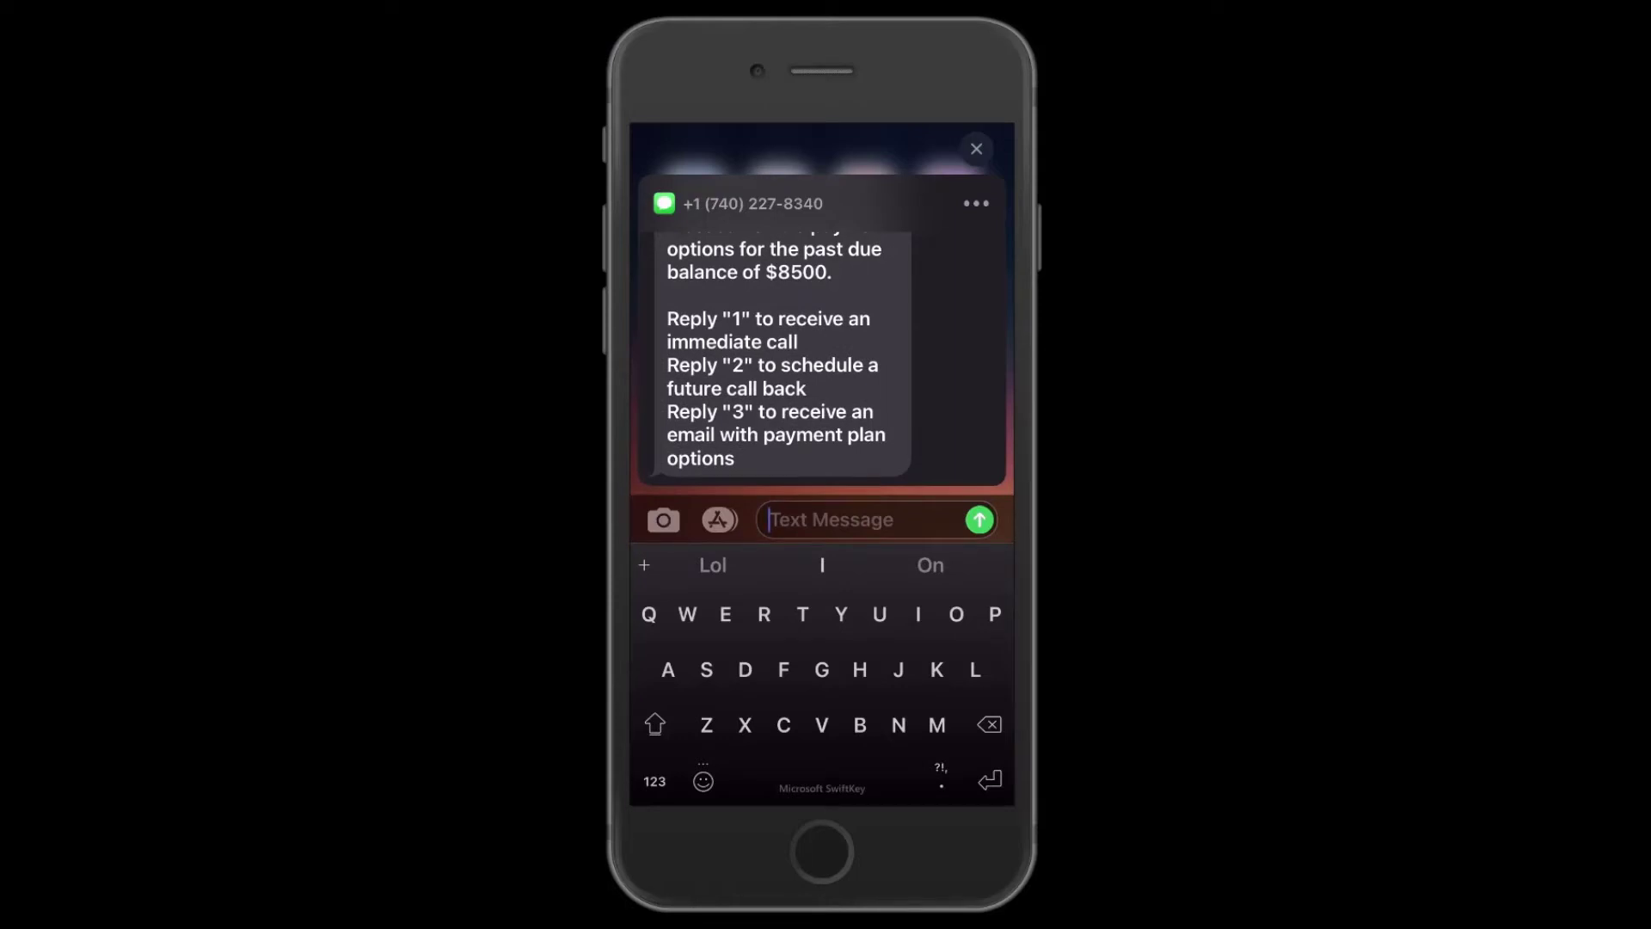
Reply "1" to the past-due balance text message to request an immediate call.
click(654, 781)
text(1)
click(979, 519)
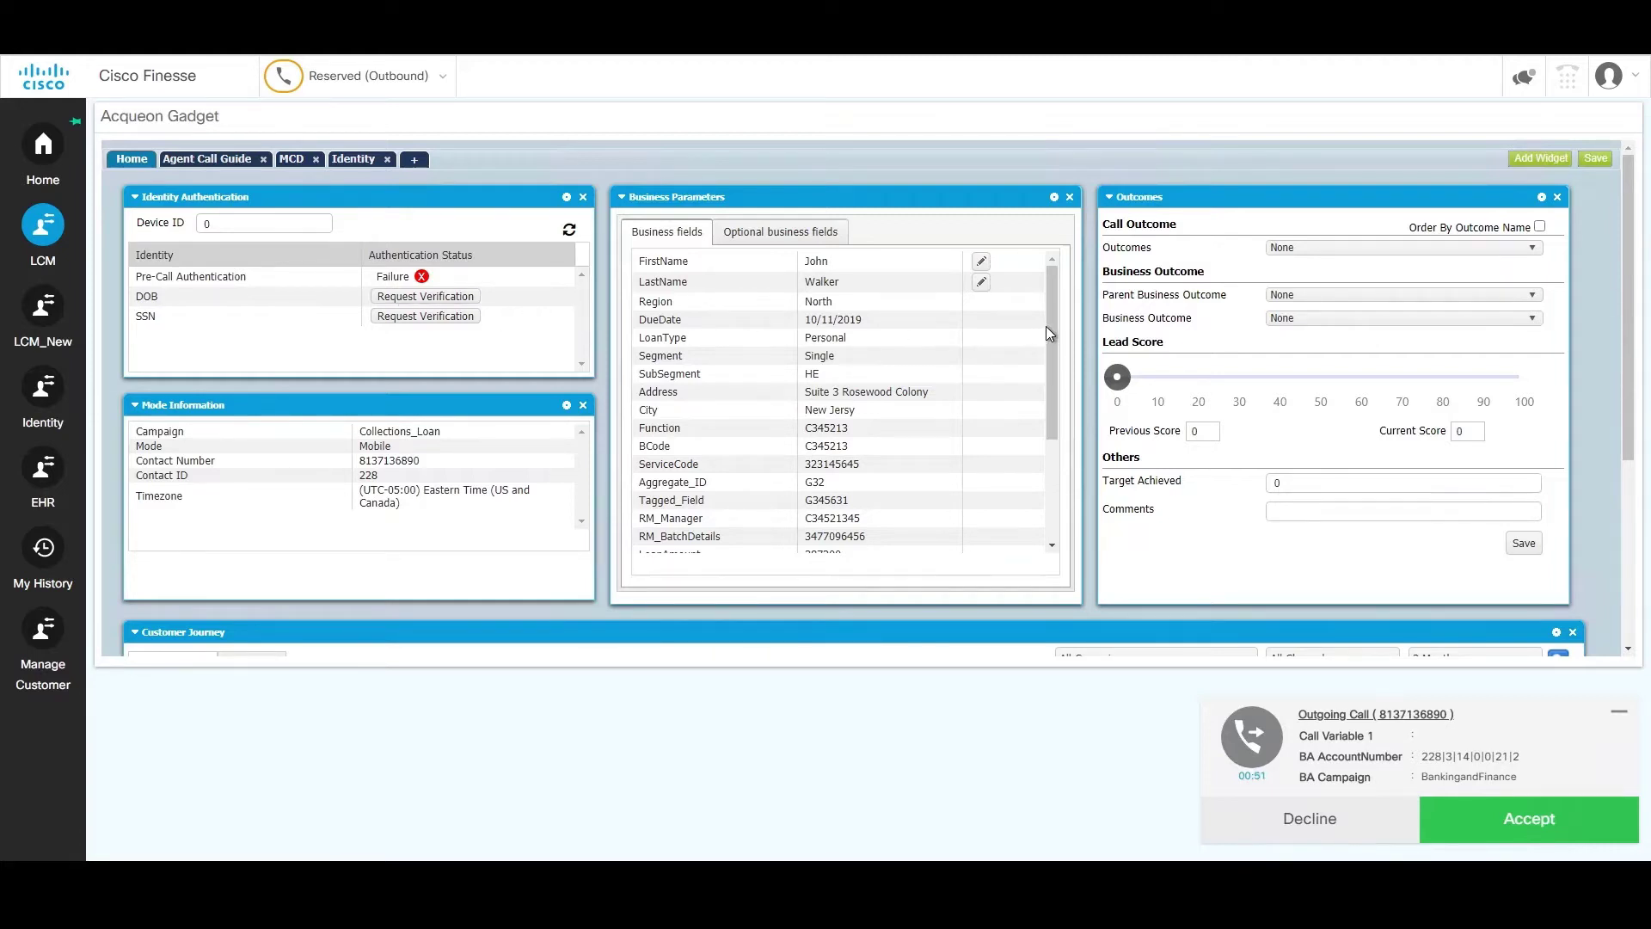
In Cisco Finesse, review the customer's business parameters and the past contacts on the Customer Journey timeline.
drag(1054, 322, 1055, 320)
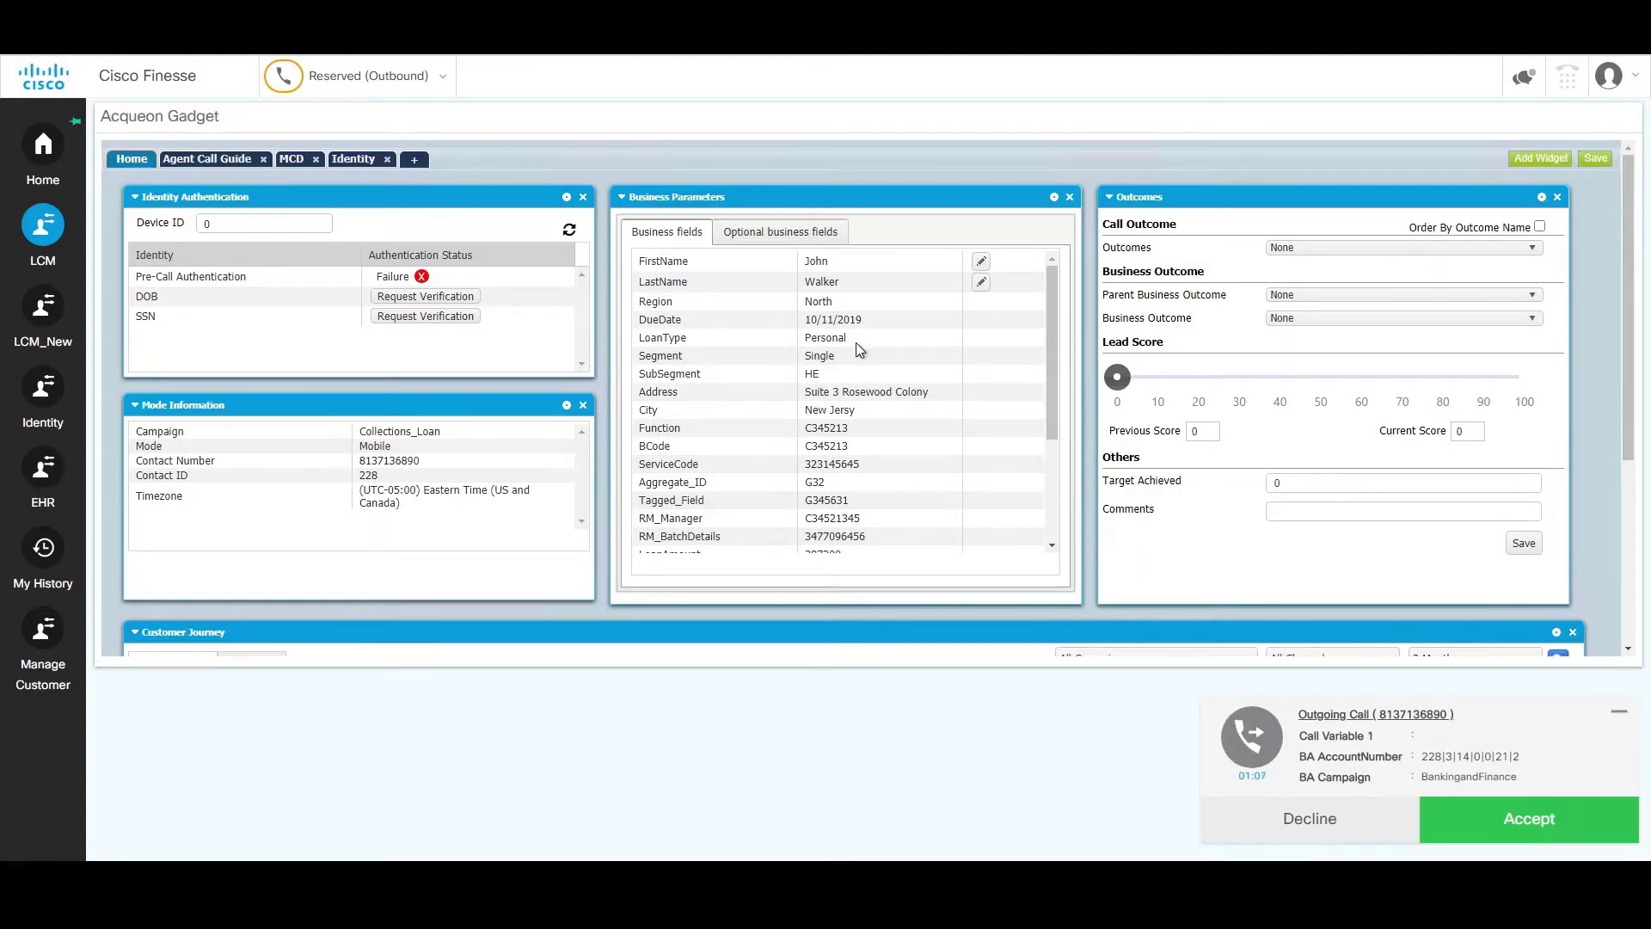
mouse_move(1047, 364)
mouse_down()
mouse_move(1055, 464)
mouse_move(1040, 346)
mouse_up()
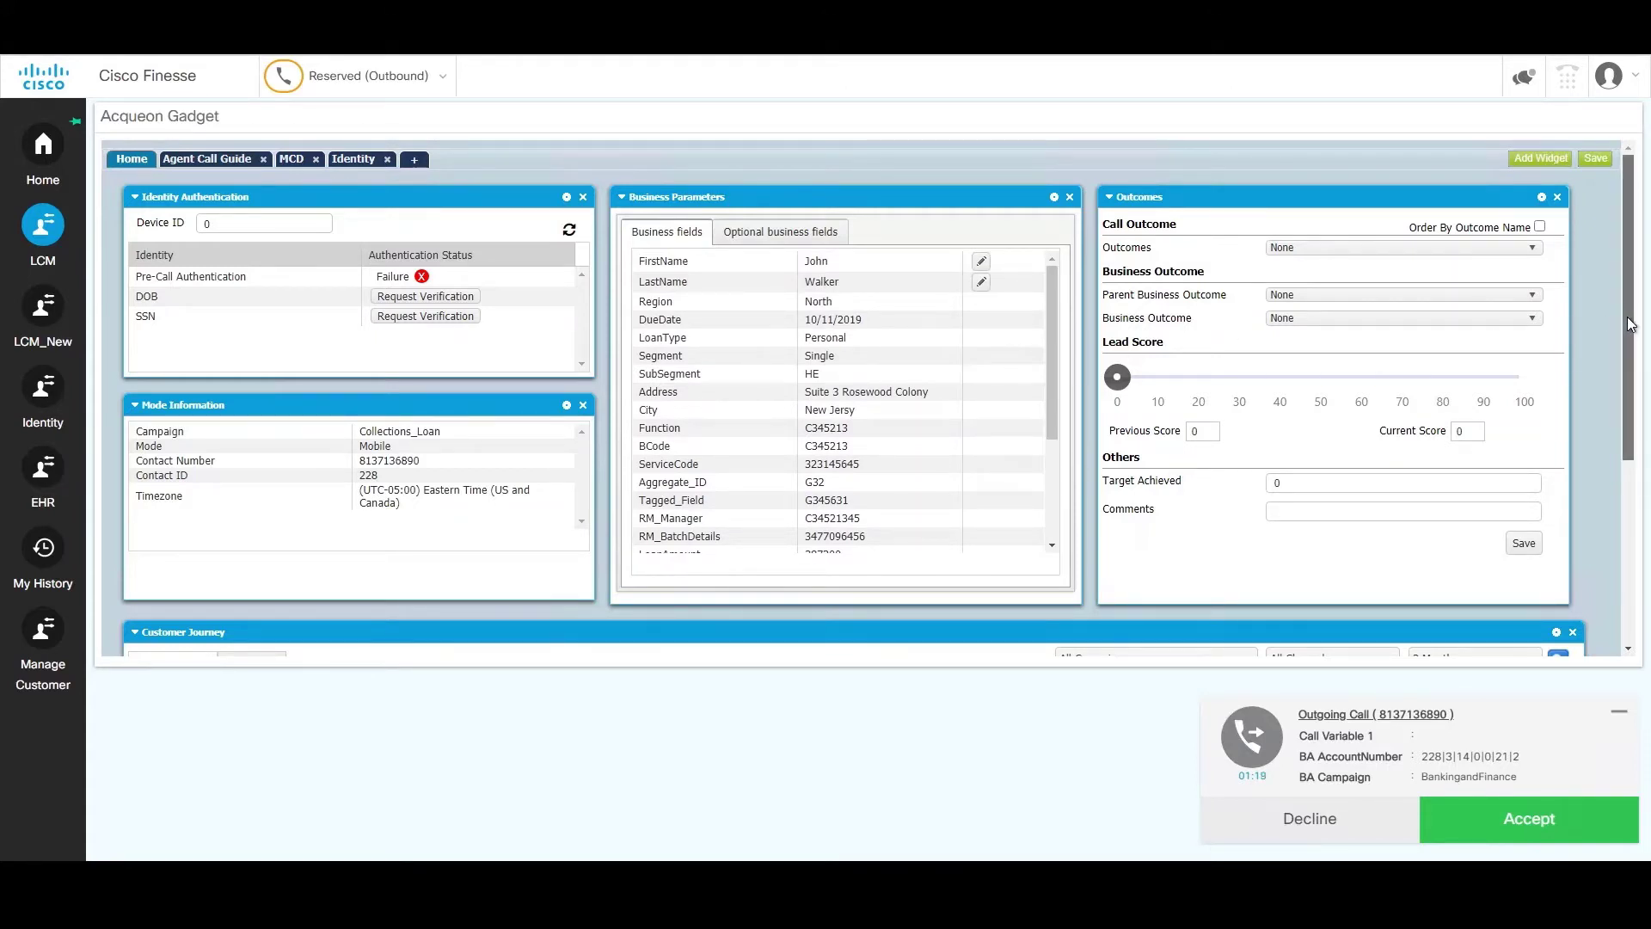
drag(1631, 323, 1639, 525)
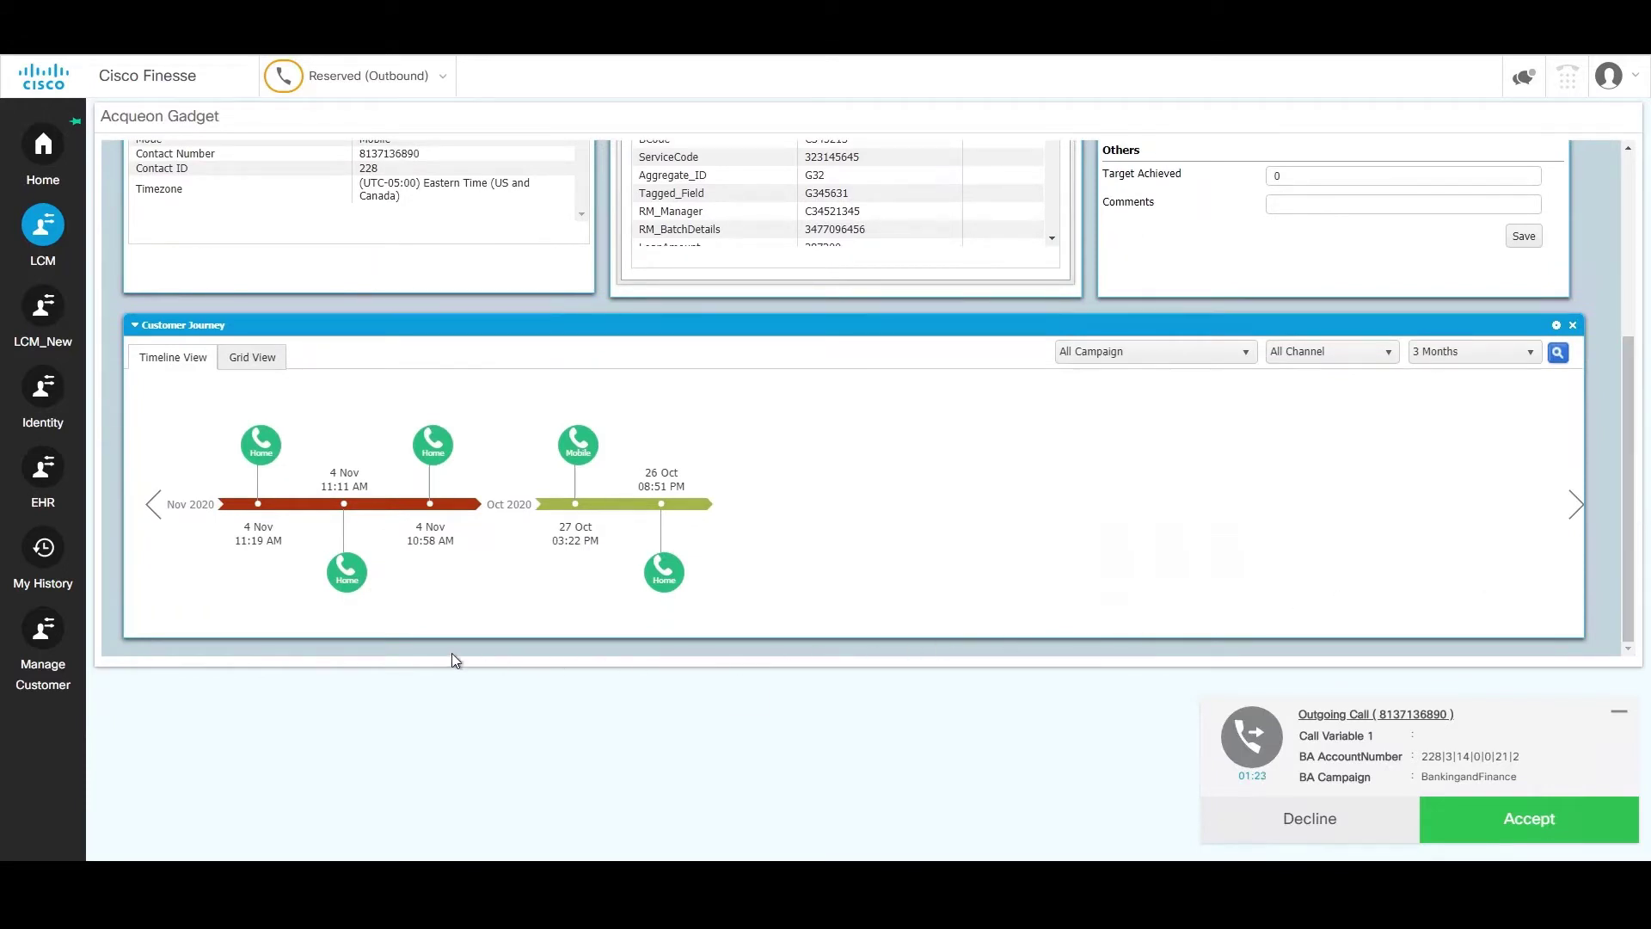
mouse_move(251, 448)
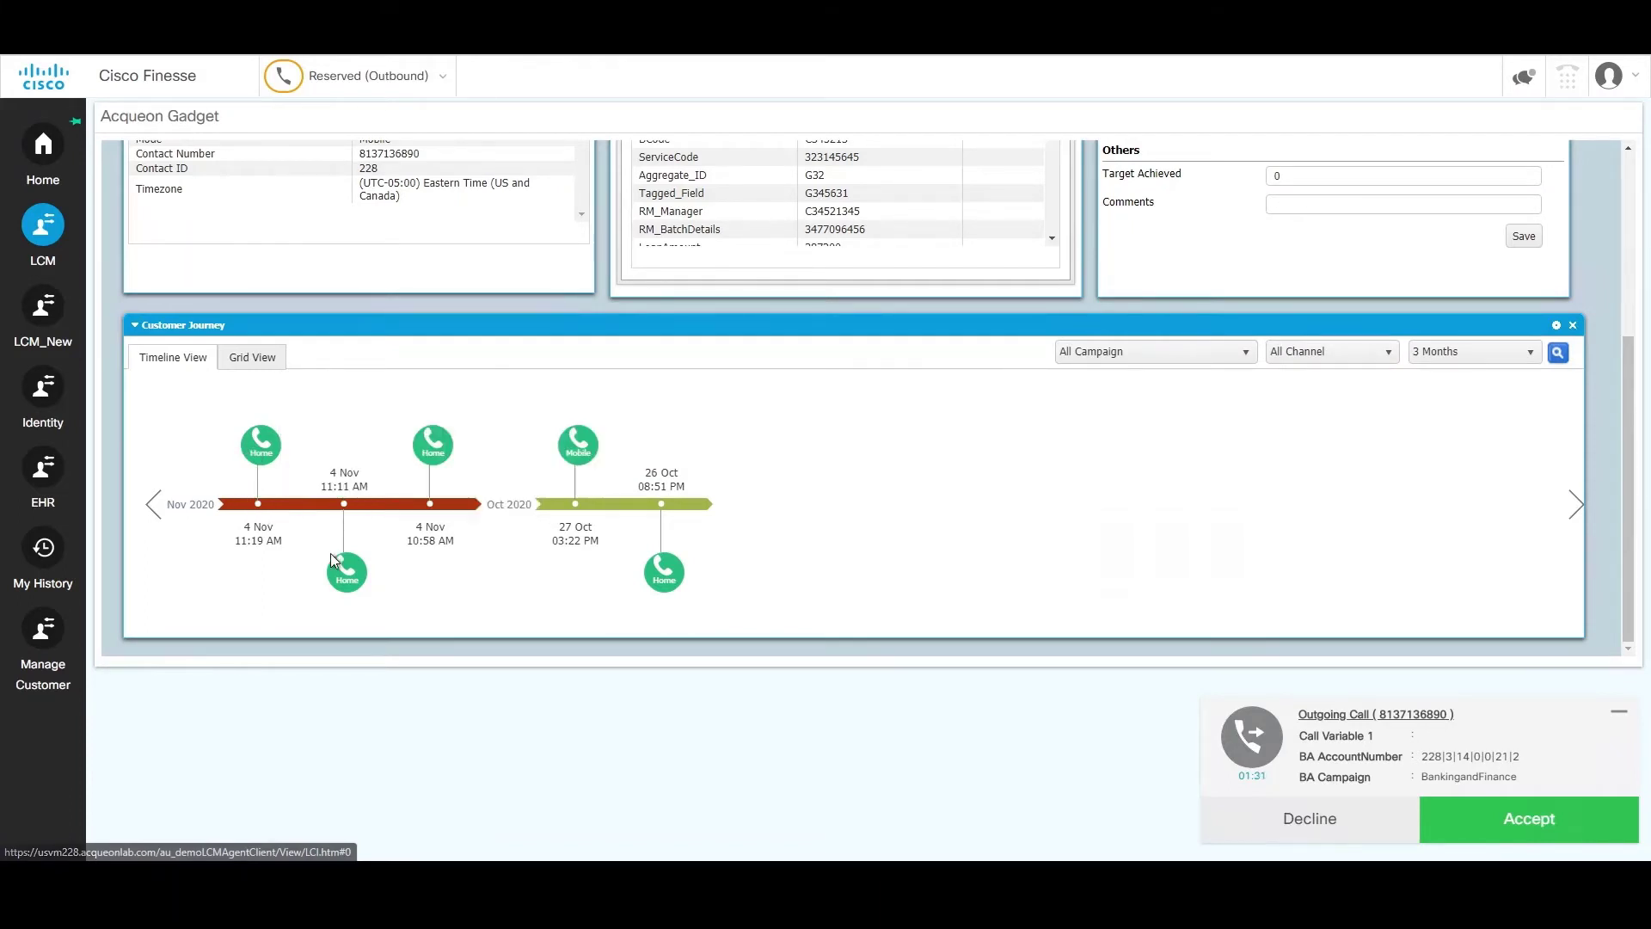
mouse_move(354, 570)
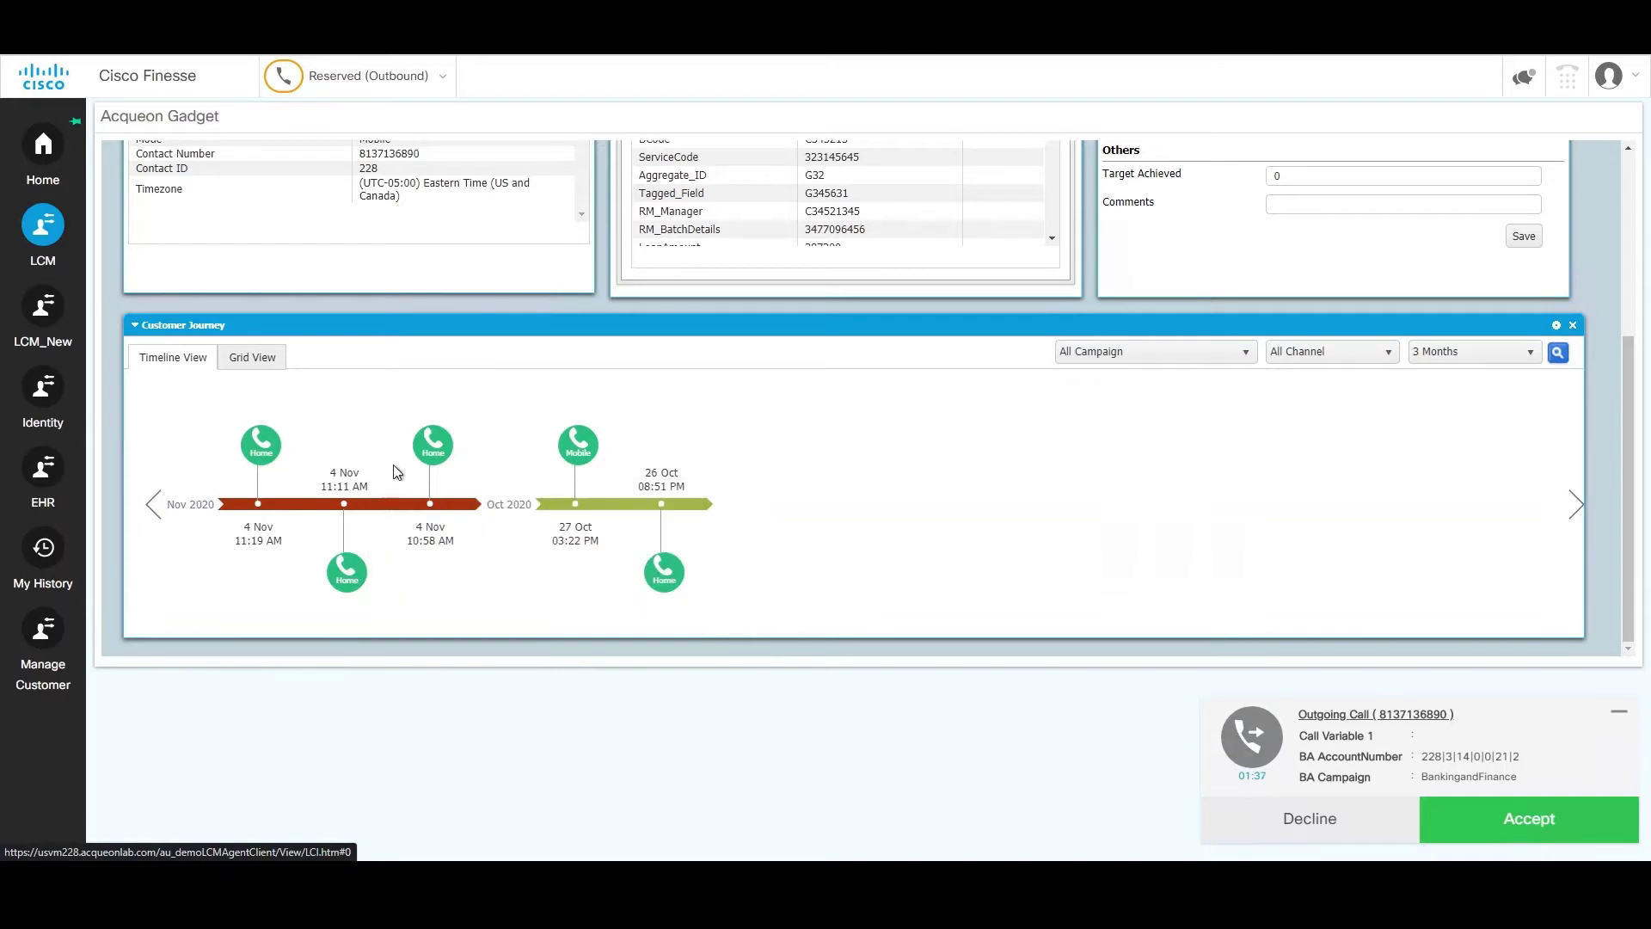
mouse_move(449, 449)
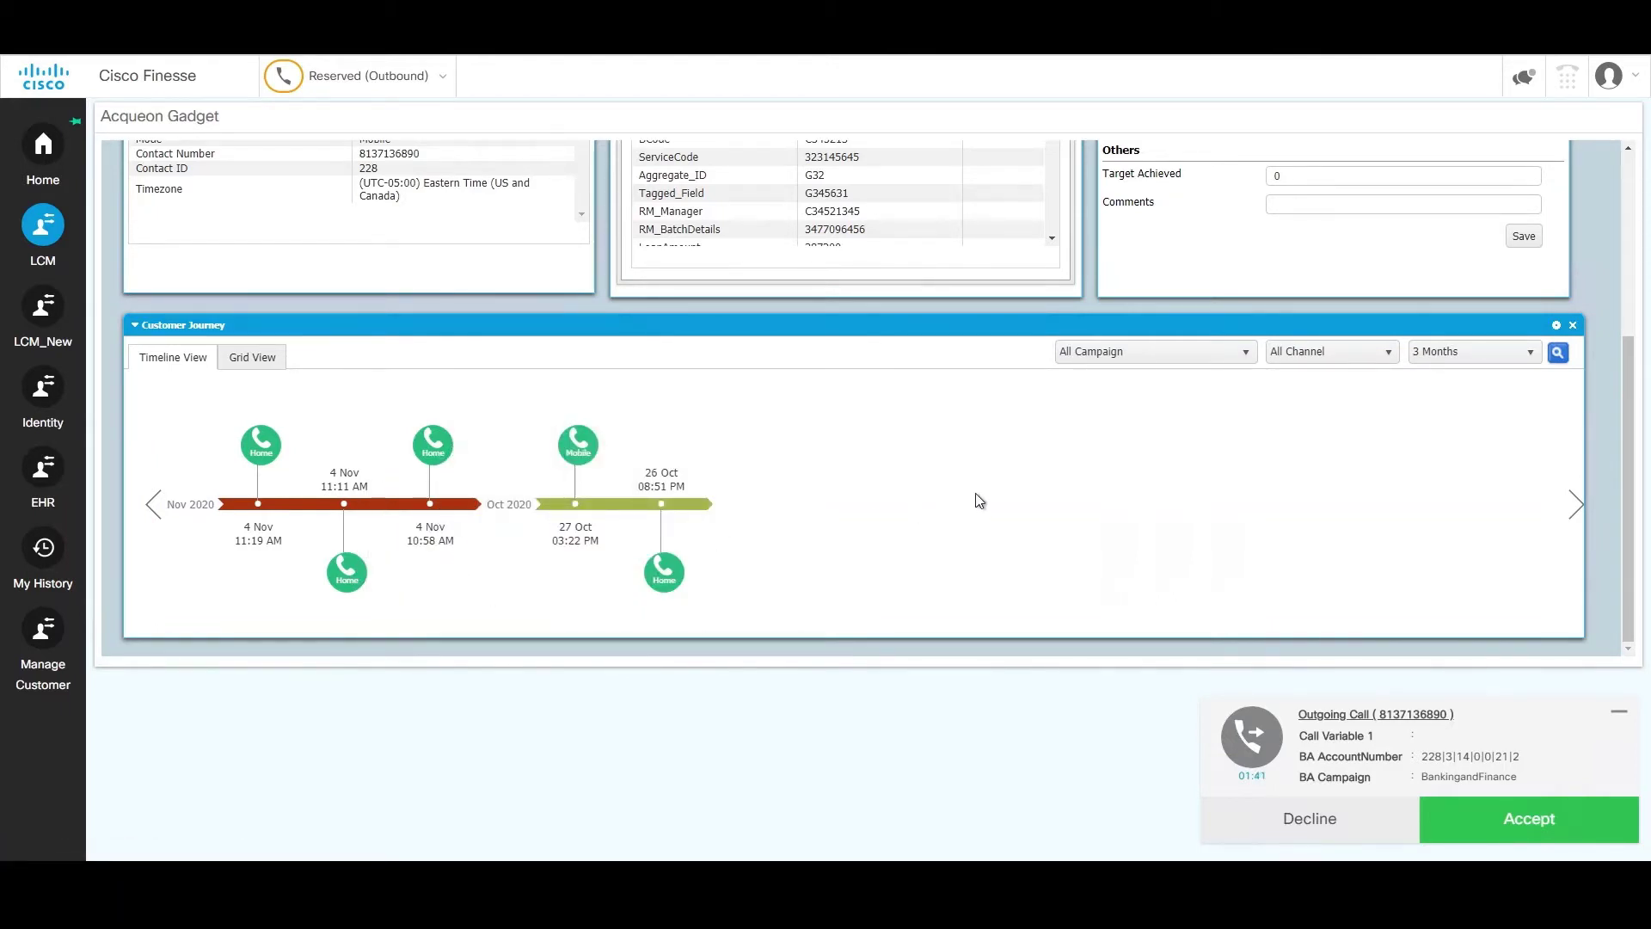
drag(1623, 449, 1607, 279)
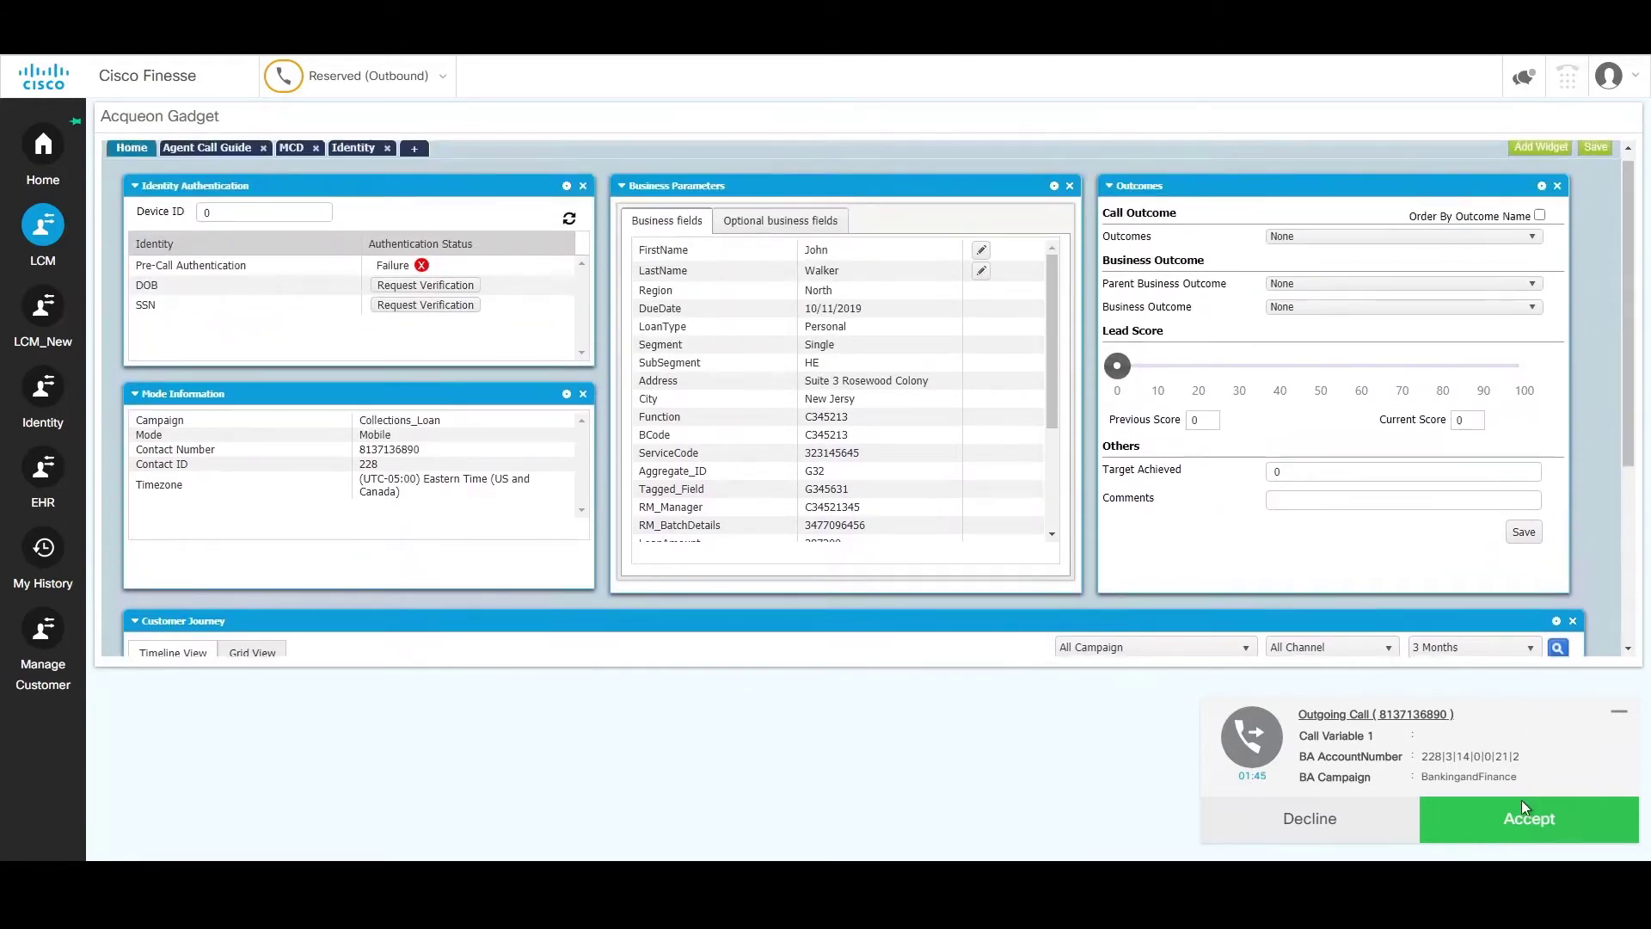
Accept the outgoing call to the customer and collapse the call variable details.
click(1523, 815)
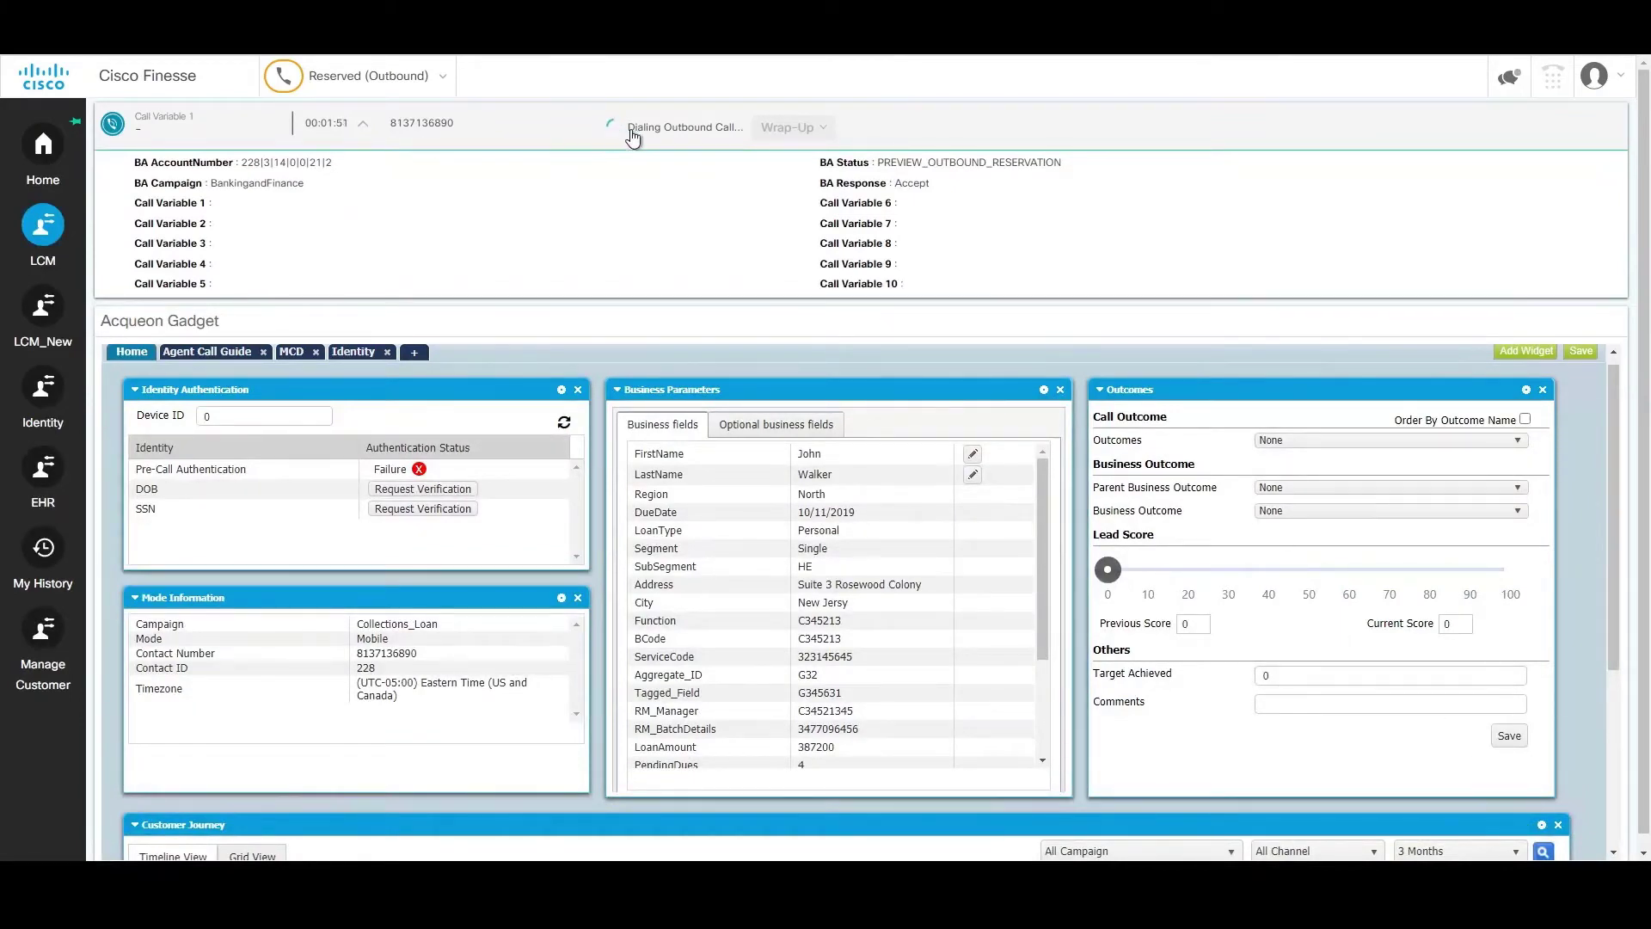
drag(630, 131, 738, 134)
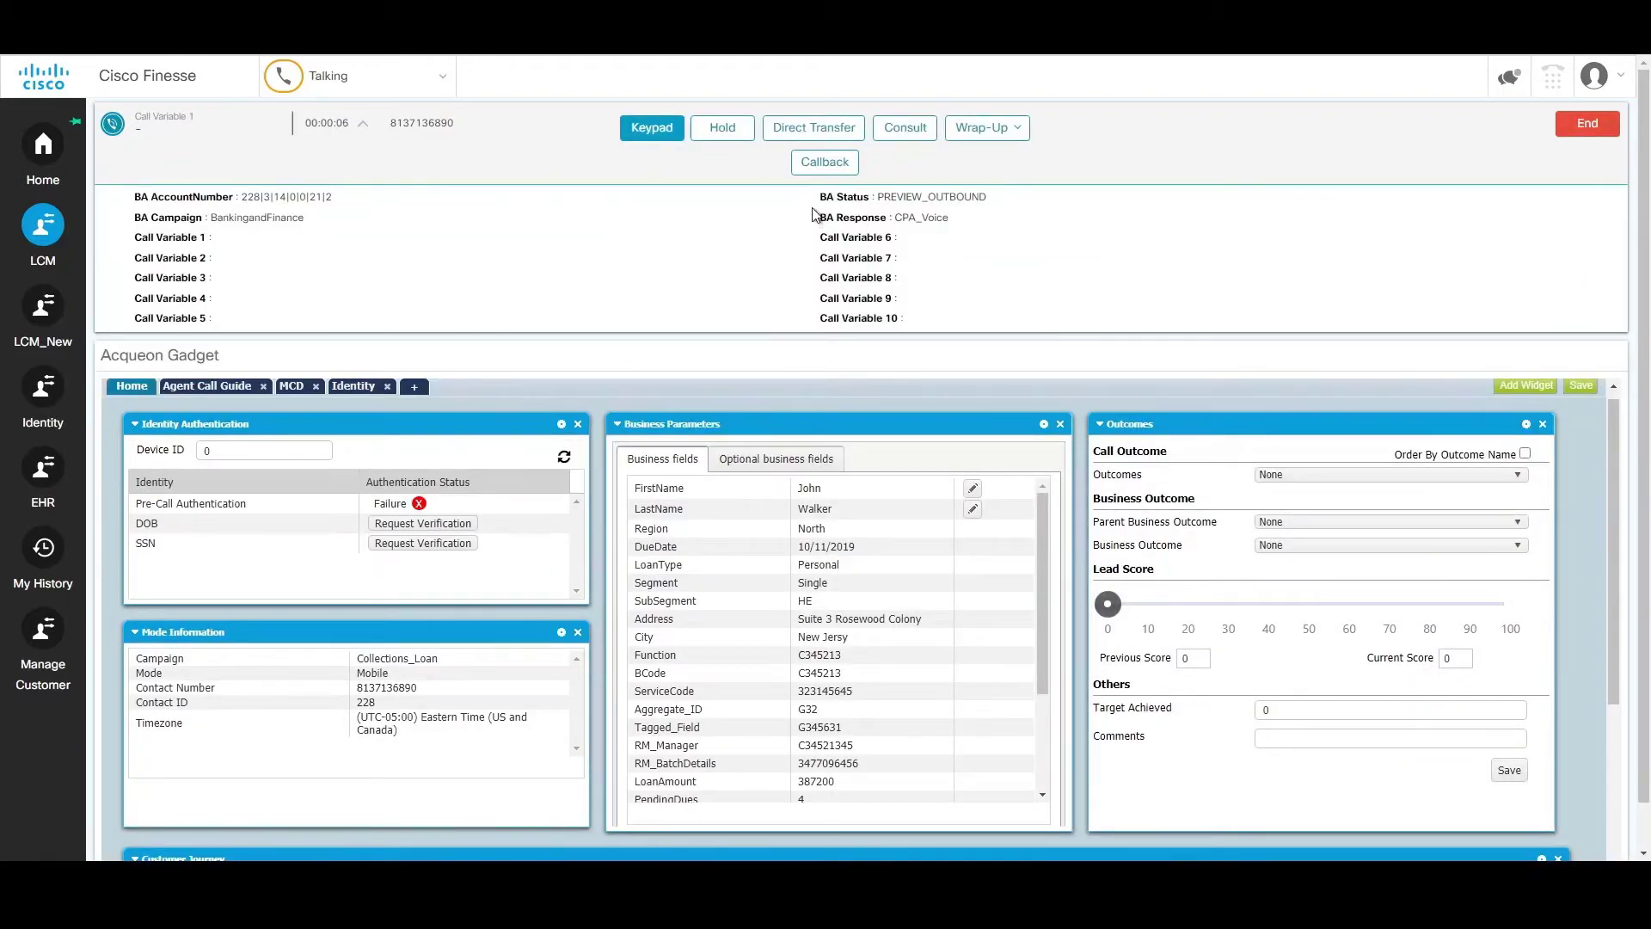
click(362, 128)
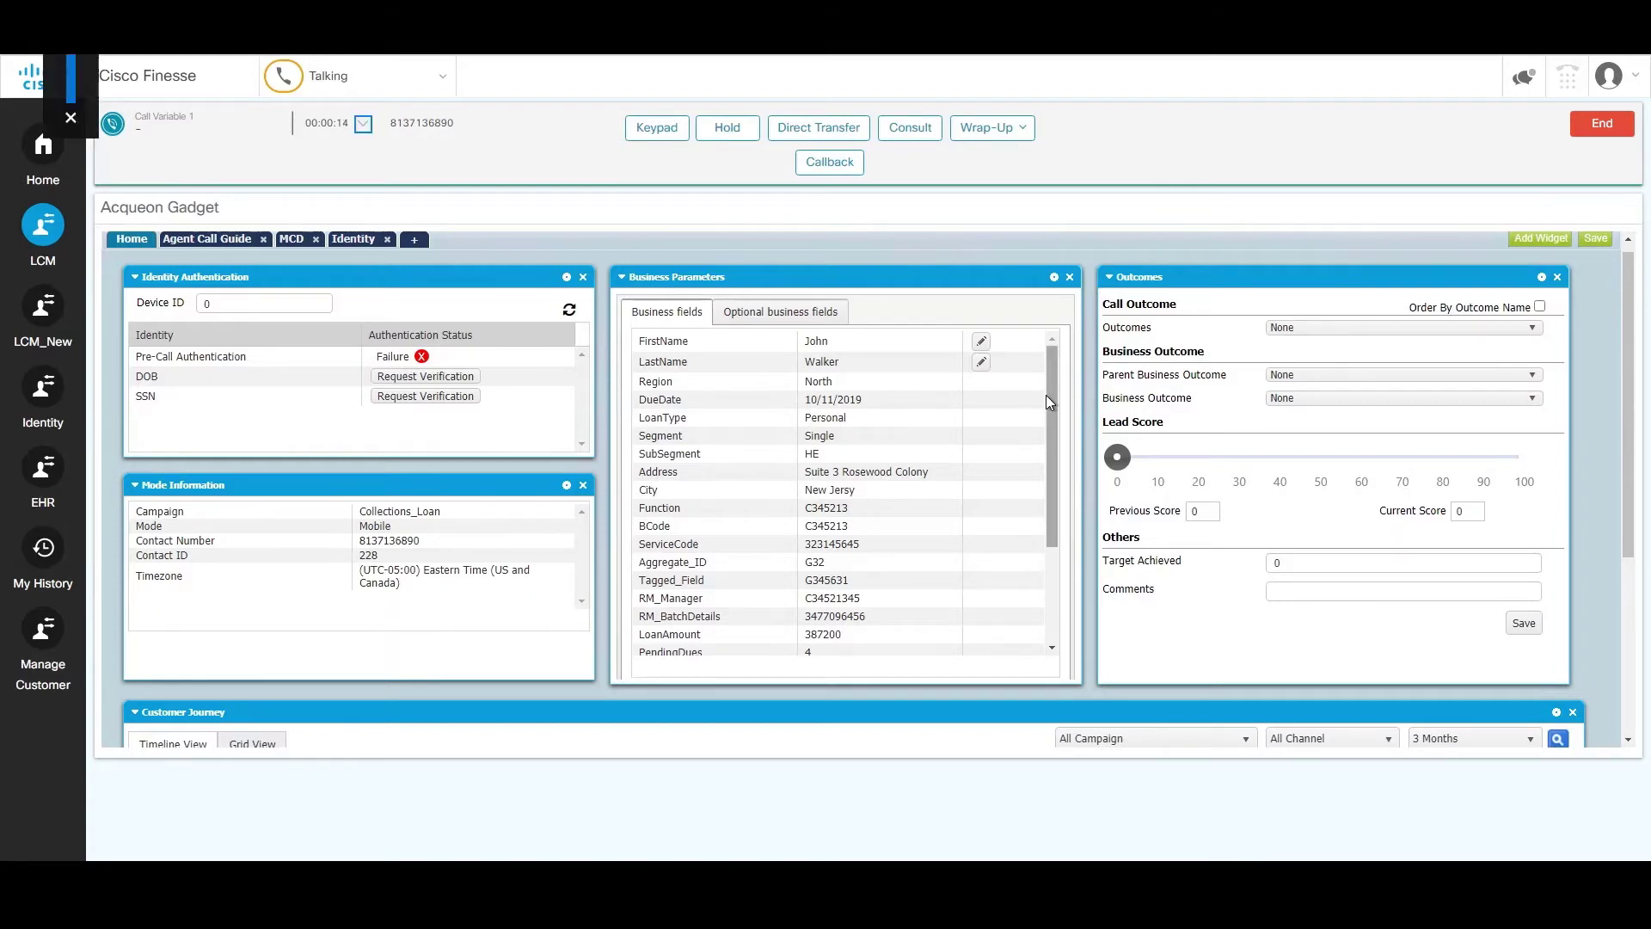
mouse_move(1056, 394)
mouse_down()
mouse_move(1061, 451)
mouse_move(1054, 378)
mouse_up()
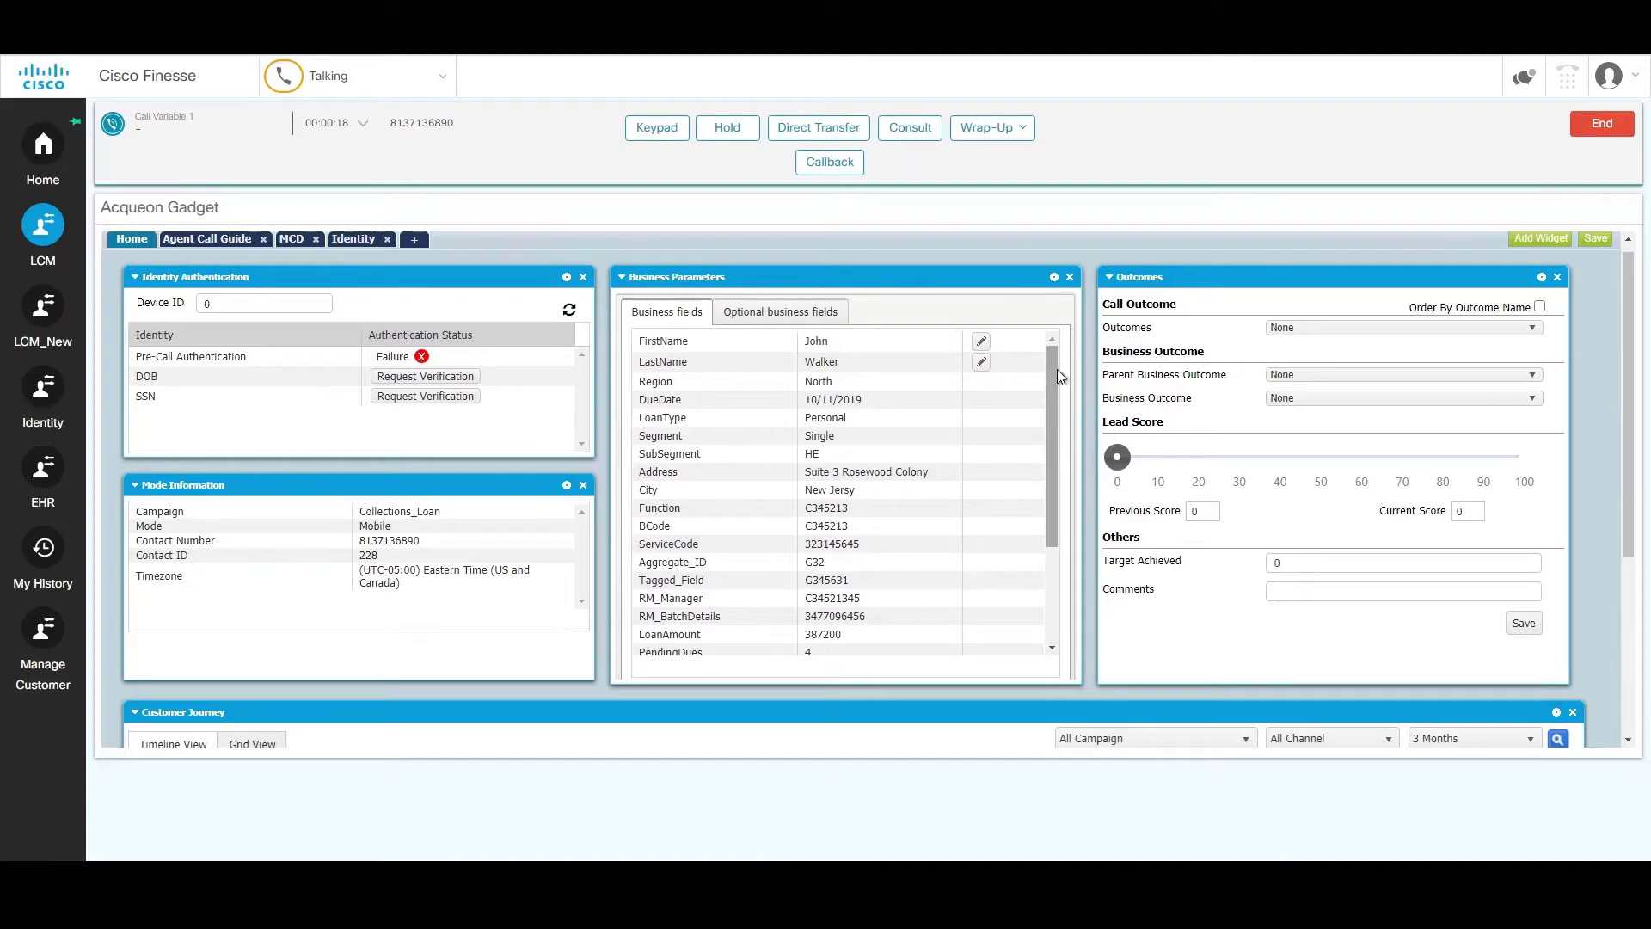
Set the call's parent business outcome to Success and the business outcome to Due Amount Paid.
click(1282, 375)
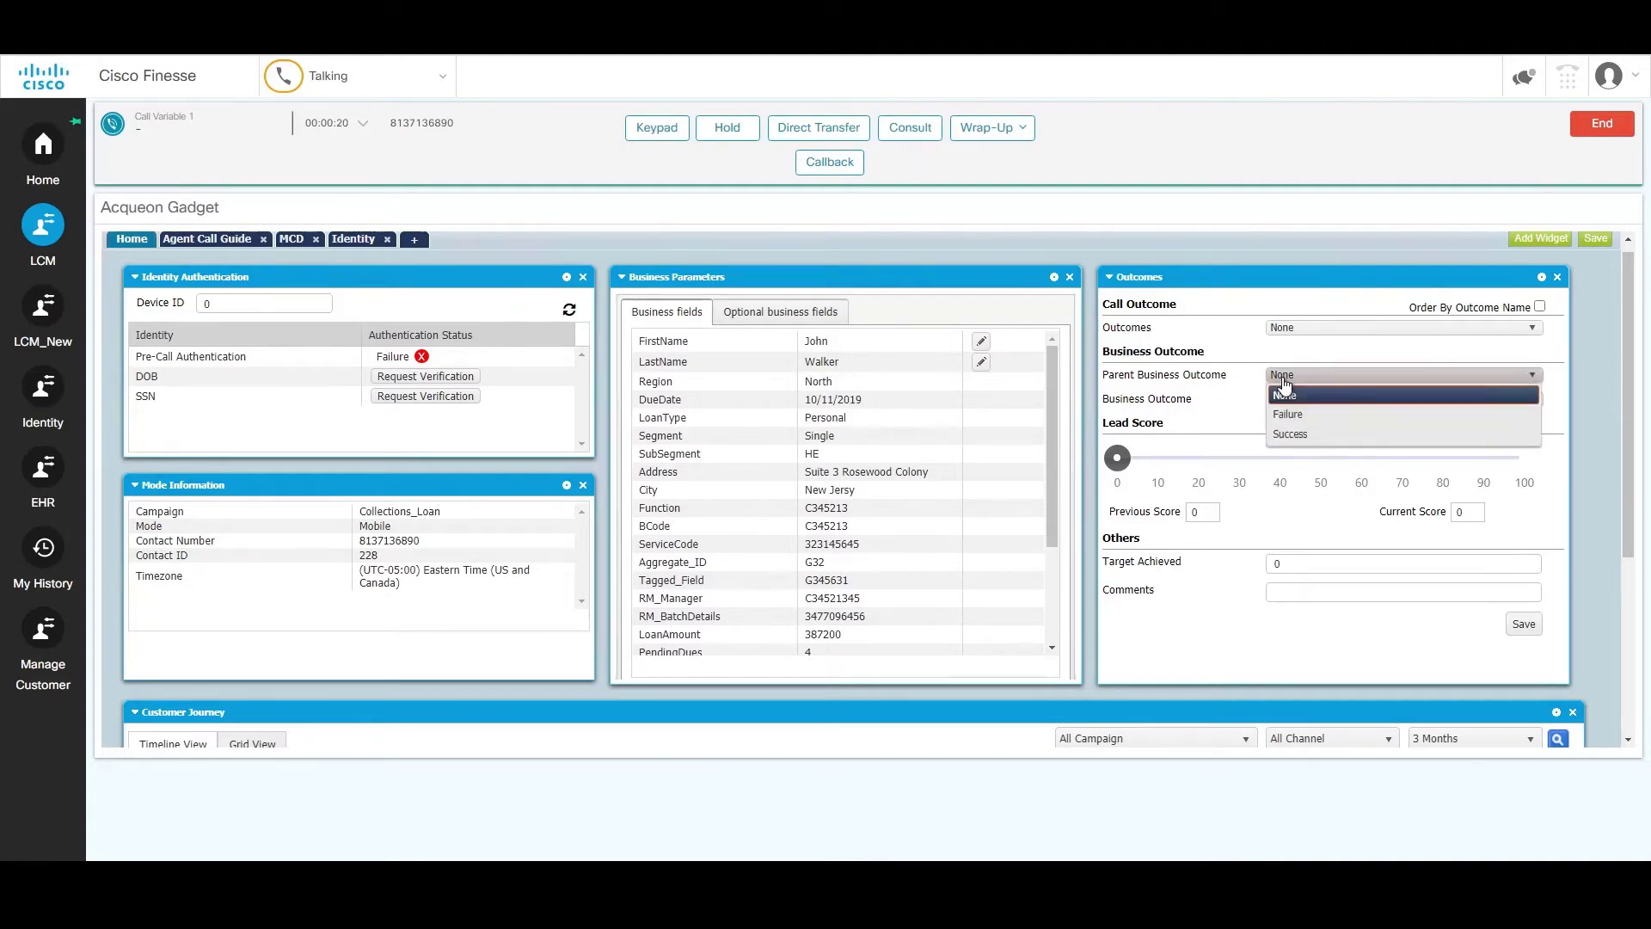
click(1290, 434)
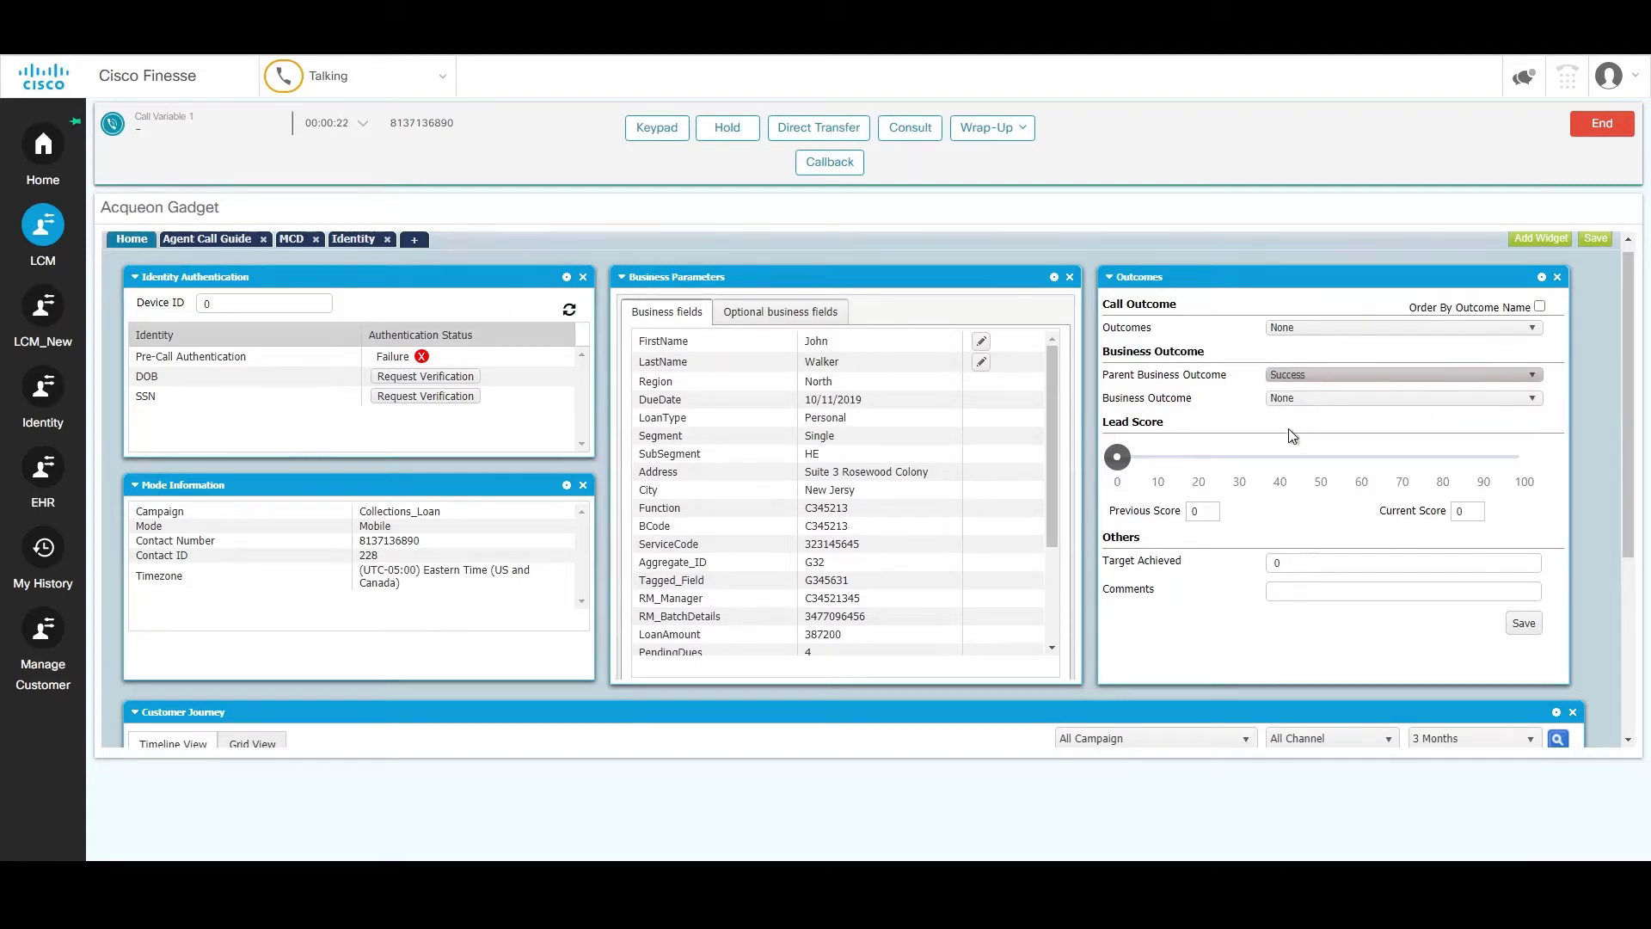
click(1289, 398)
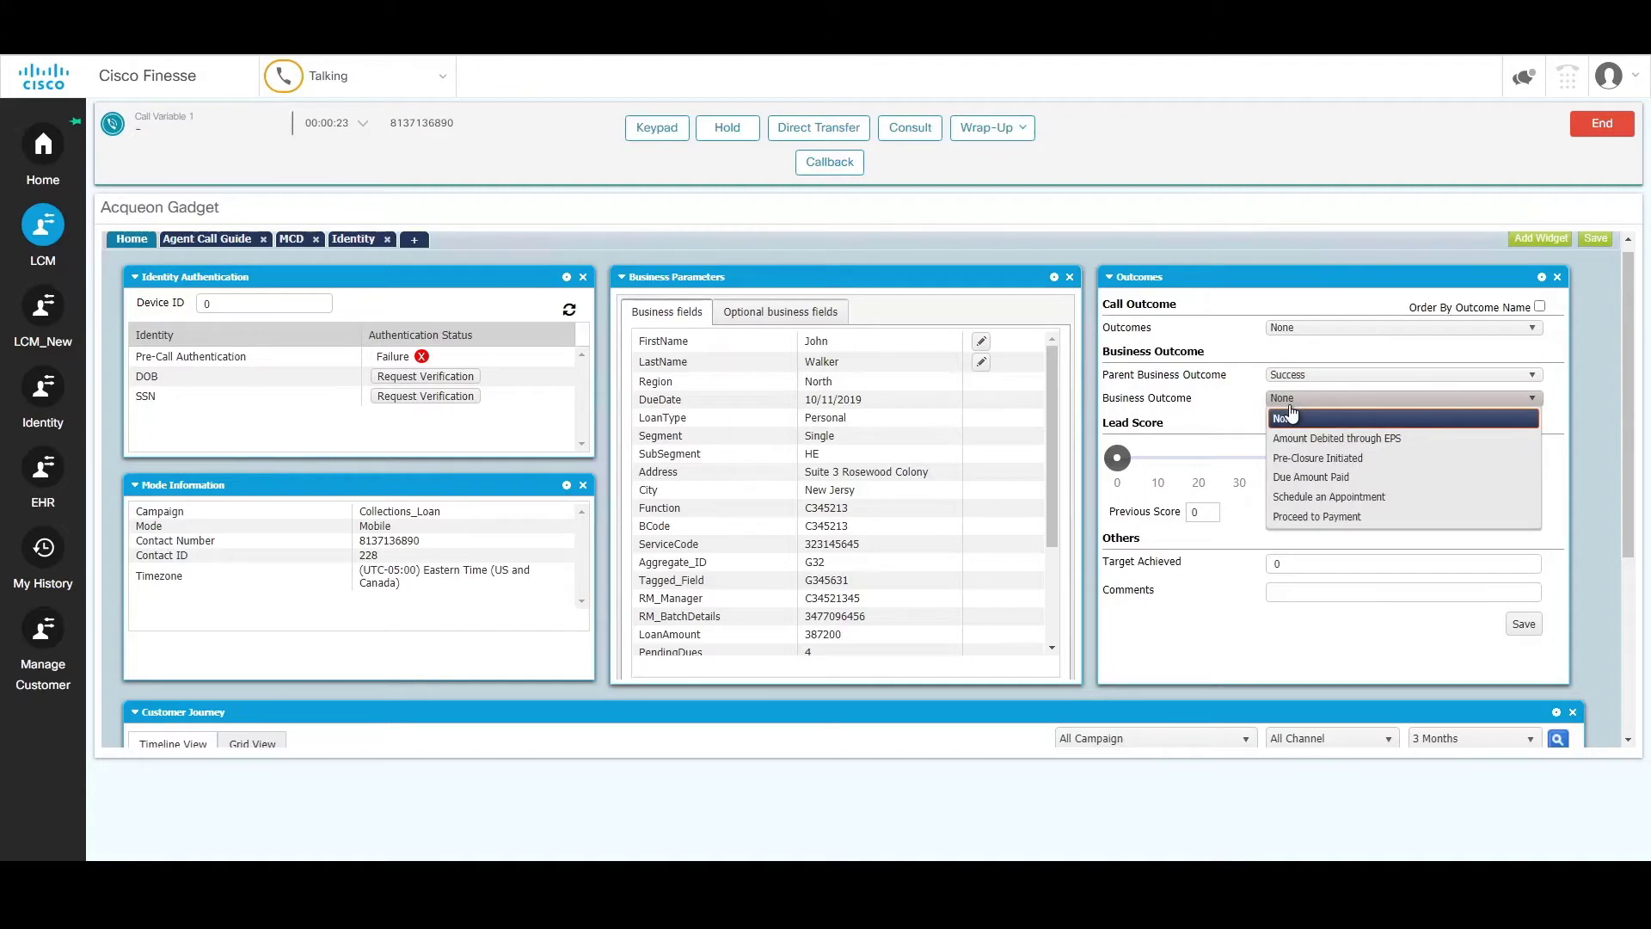
click(1305, 483)
Add the comment "Customer paid their outstanding balance in full." to the outcome and save it.
click(1339, 591)
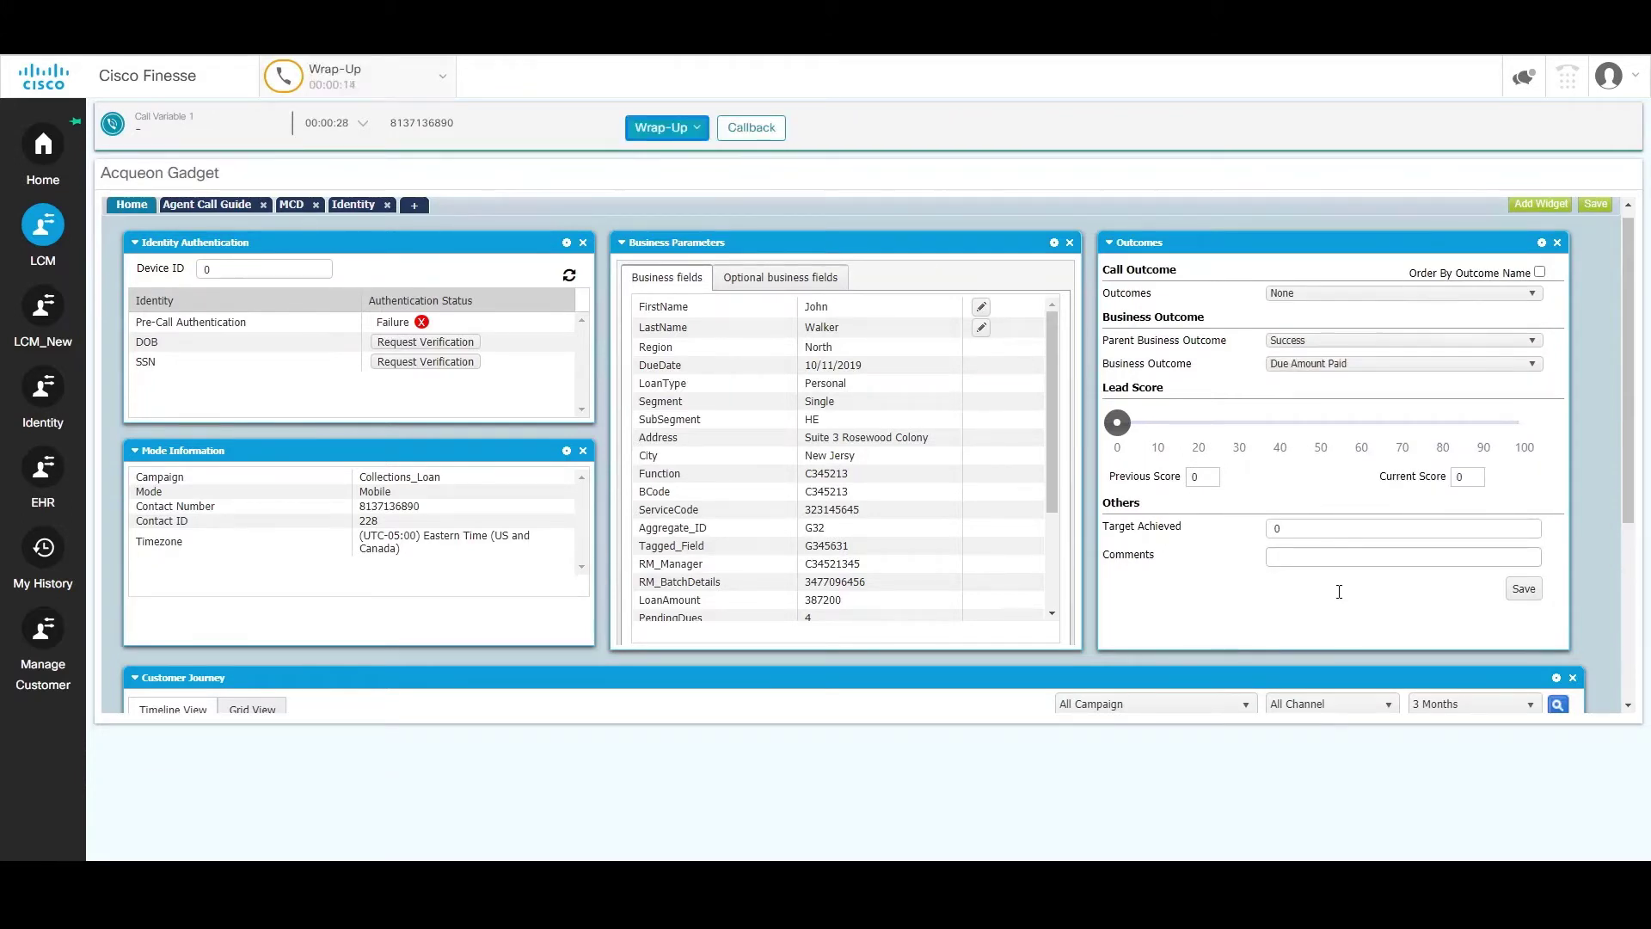
click(1338, 564)
text(Custo)
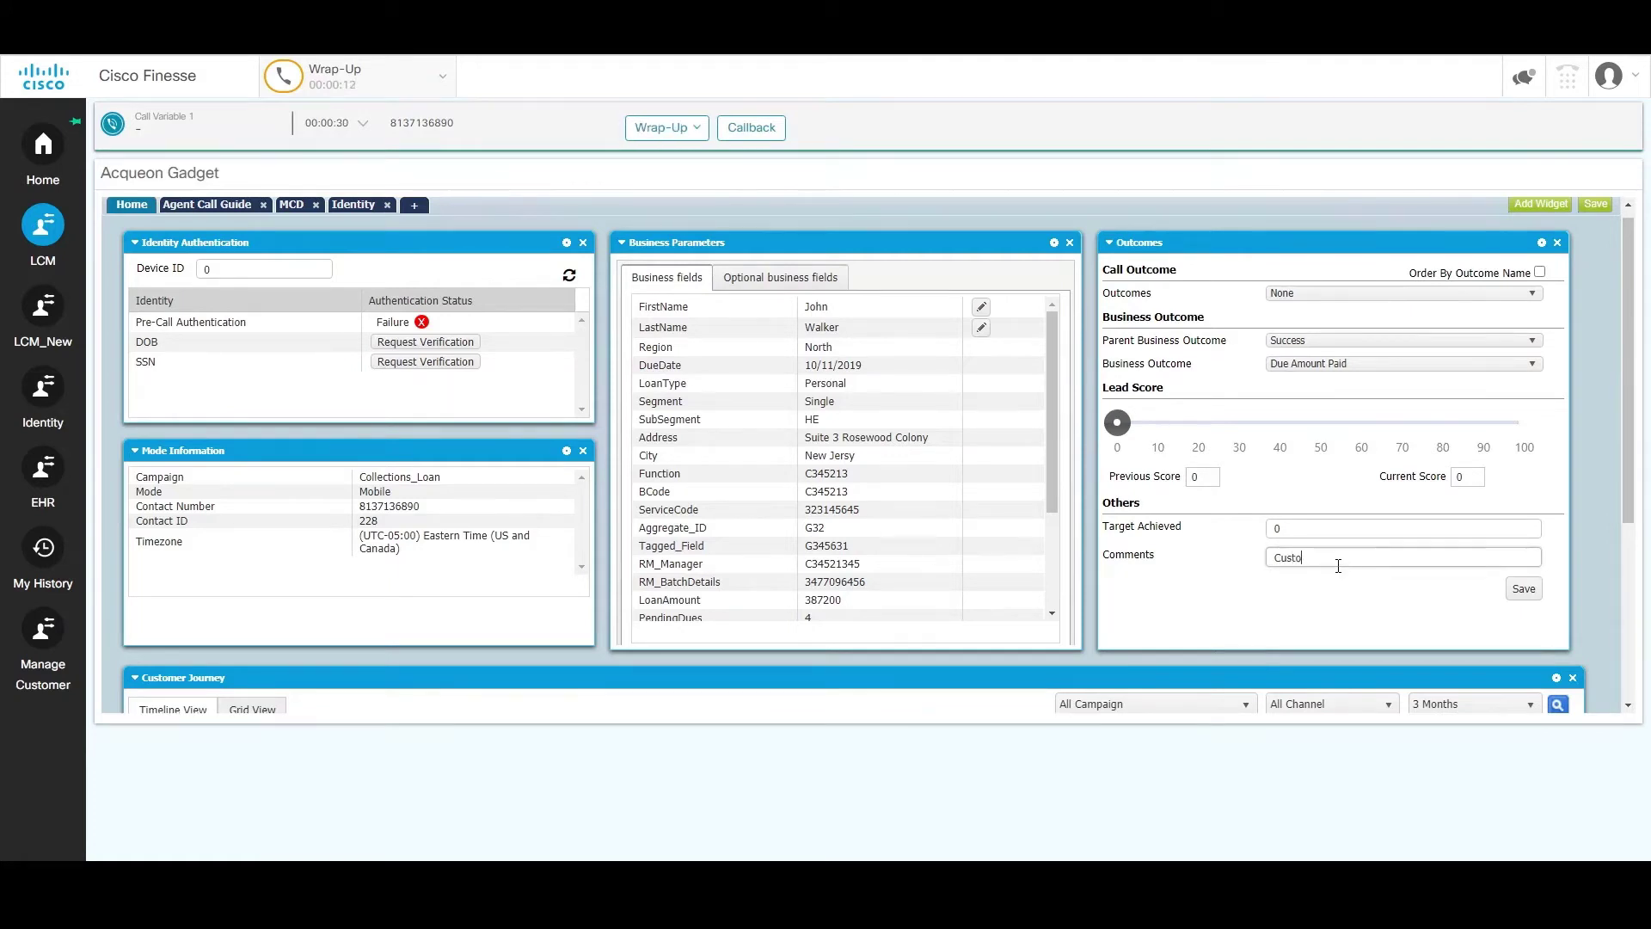
text(mer paid their outstanding balance in full.)
click(1517, 593)
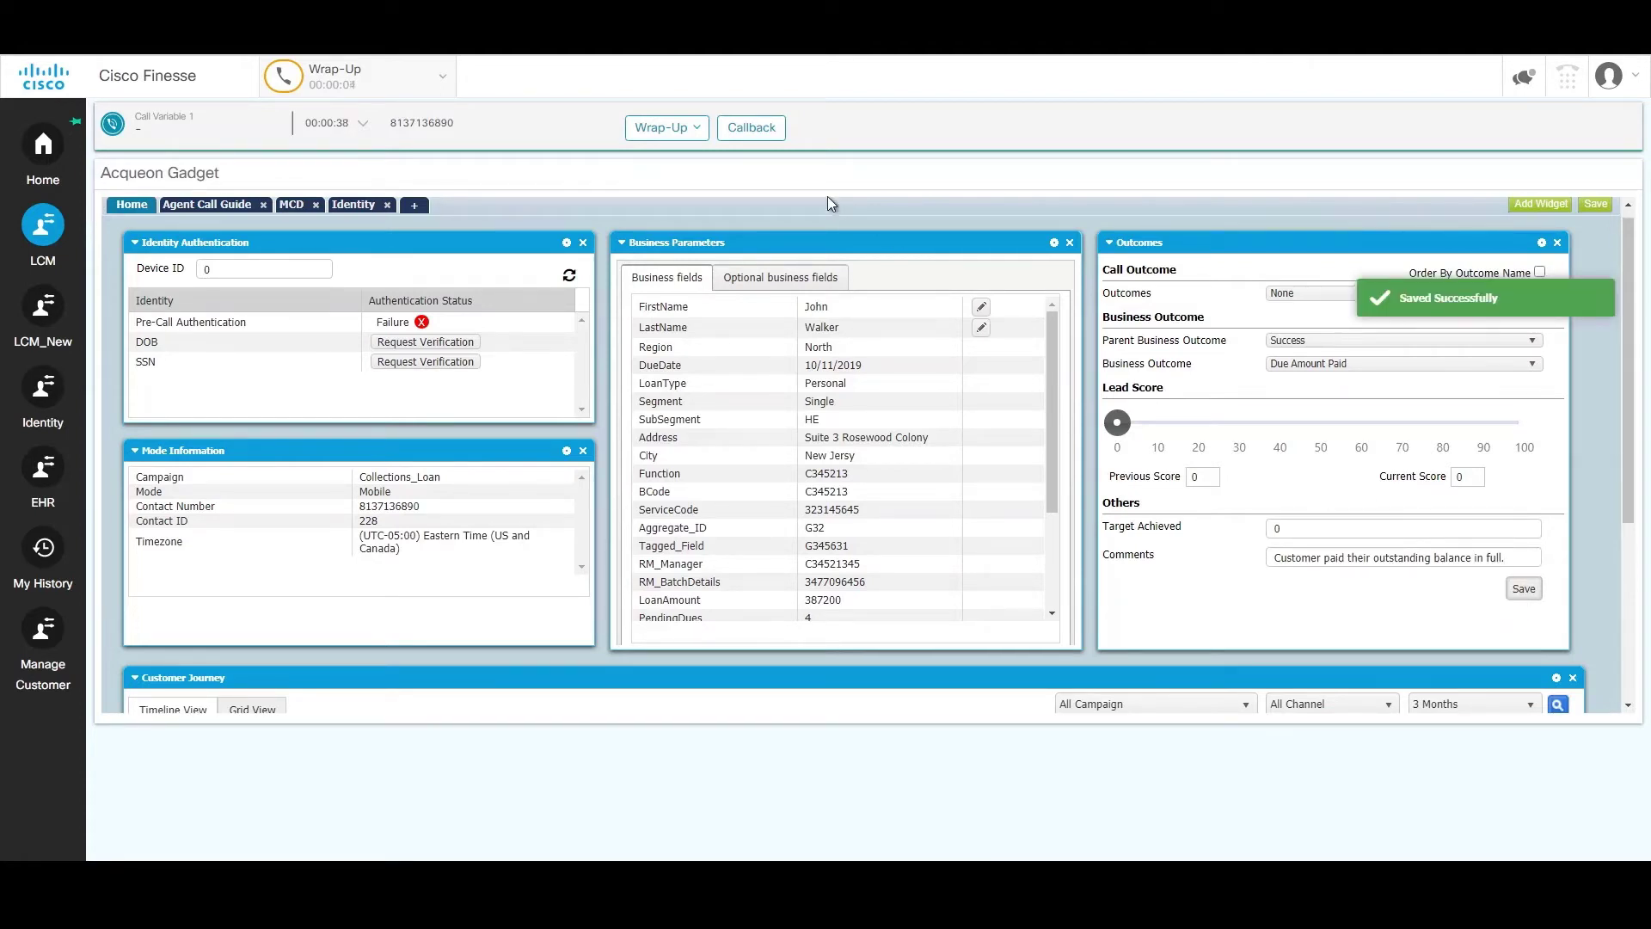
In Acqueon LCM, open the Collections_Loan campaign and review its business parameters and contact lists.
scroll(853, 230, up, 1)
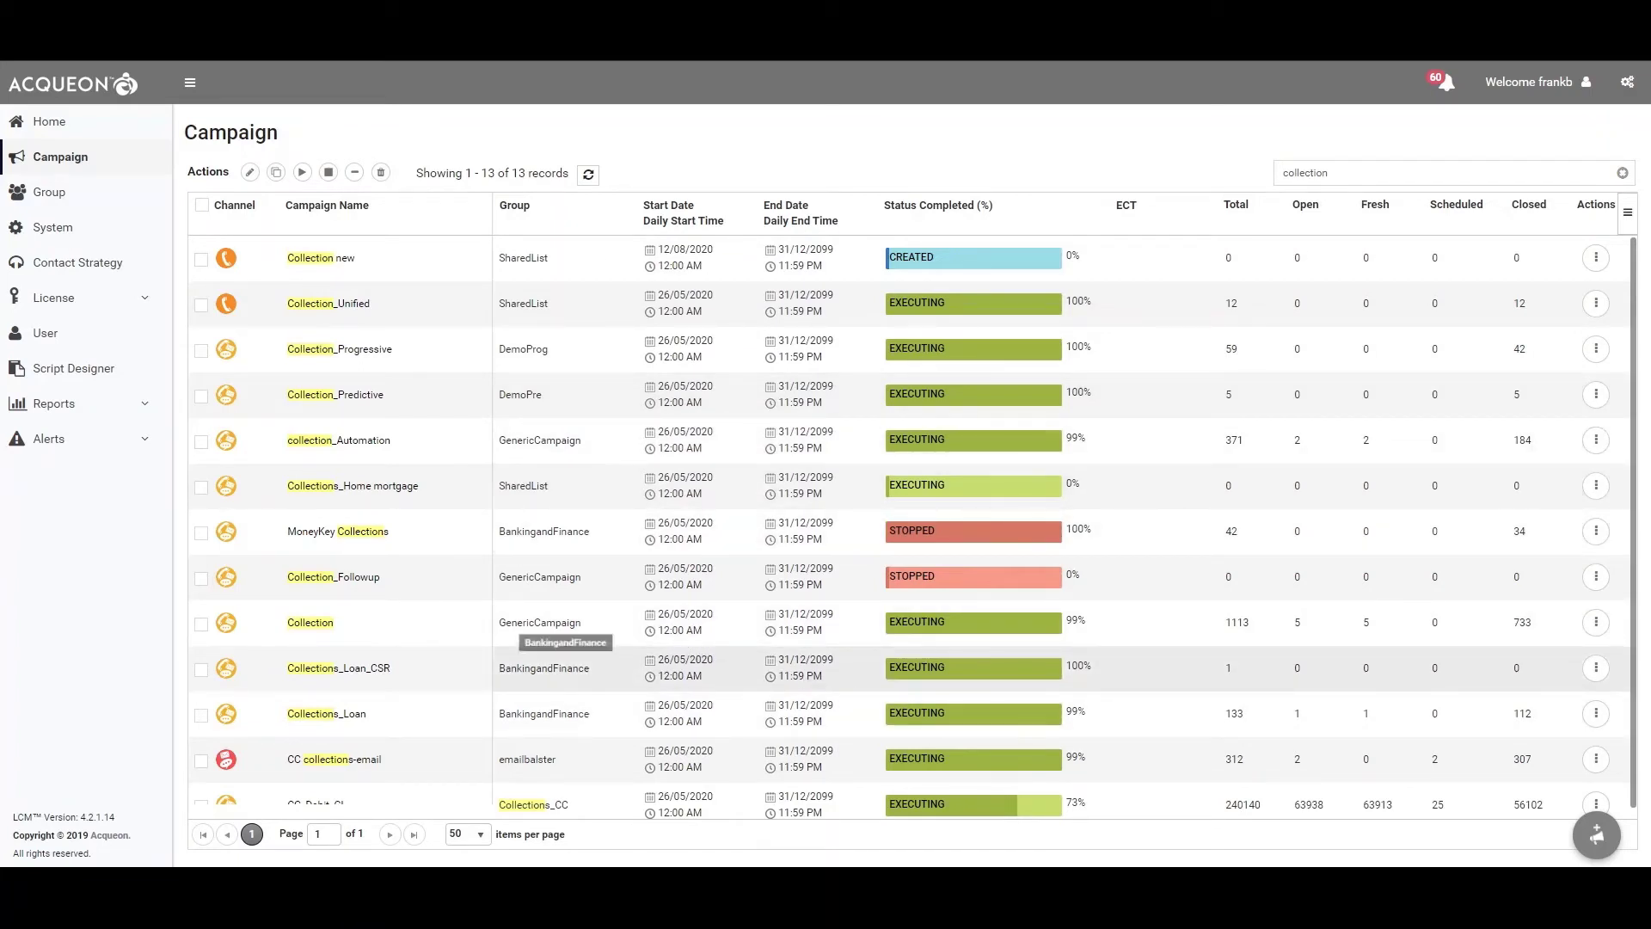
click(331, 714)
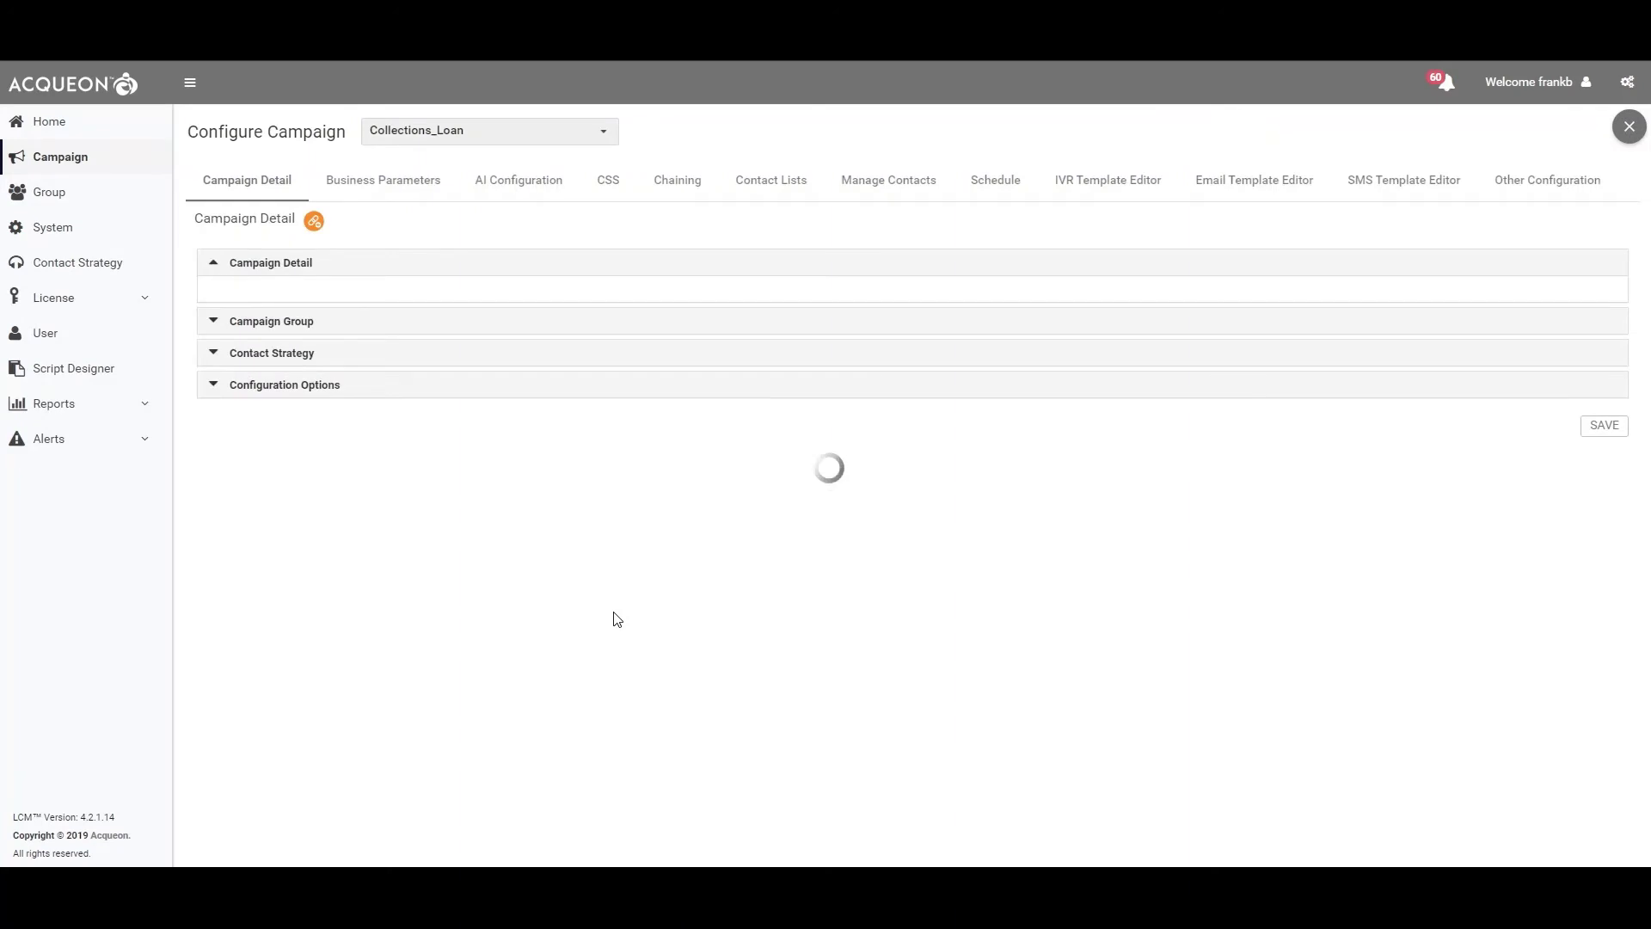
click(404, 188)
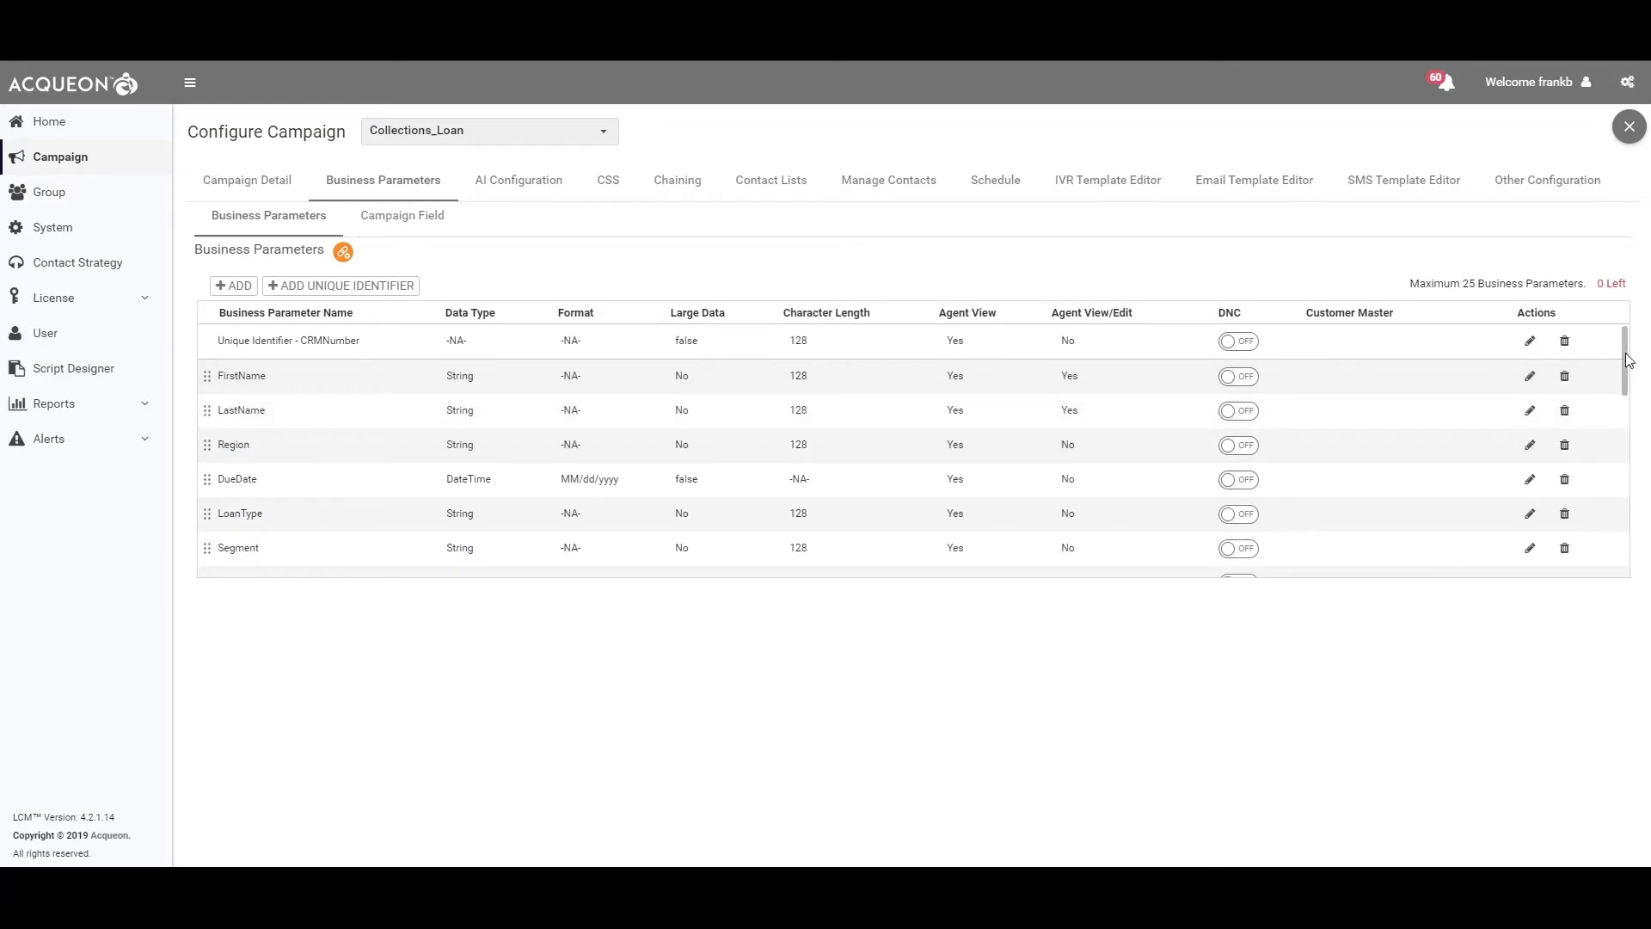
scroll(1627, 367, down, 1)
drag(1627, 367, 1632, 381)
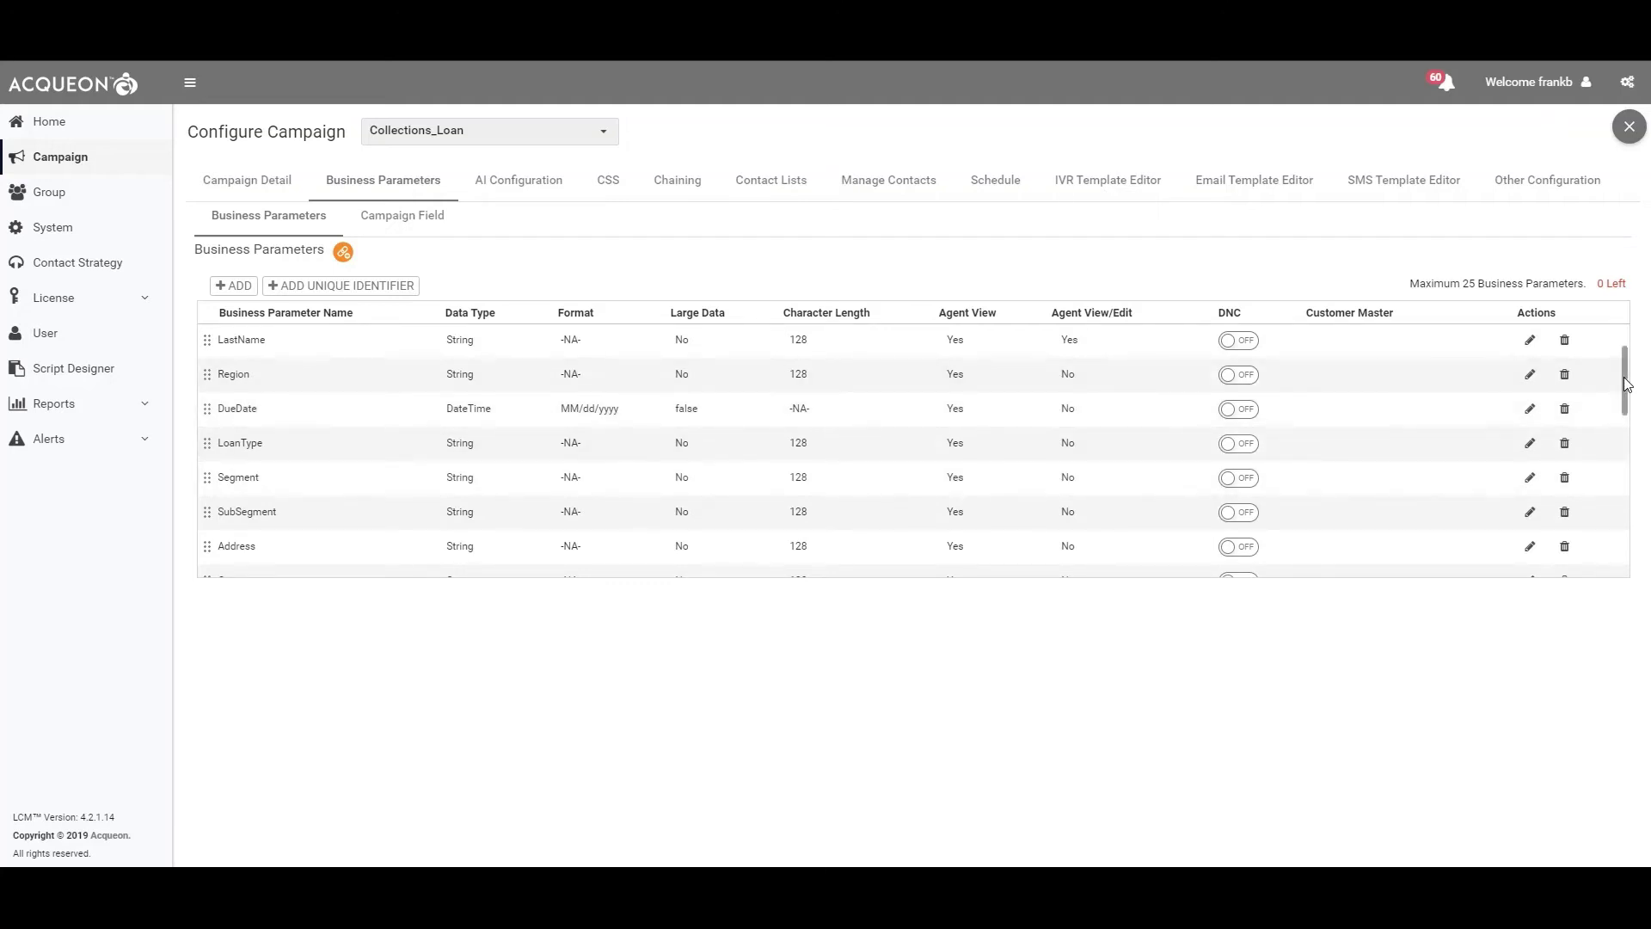
scroll(1617, 347, up, 2)
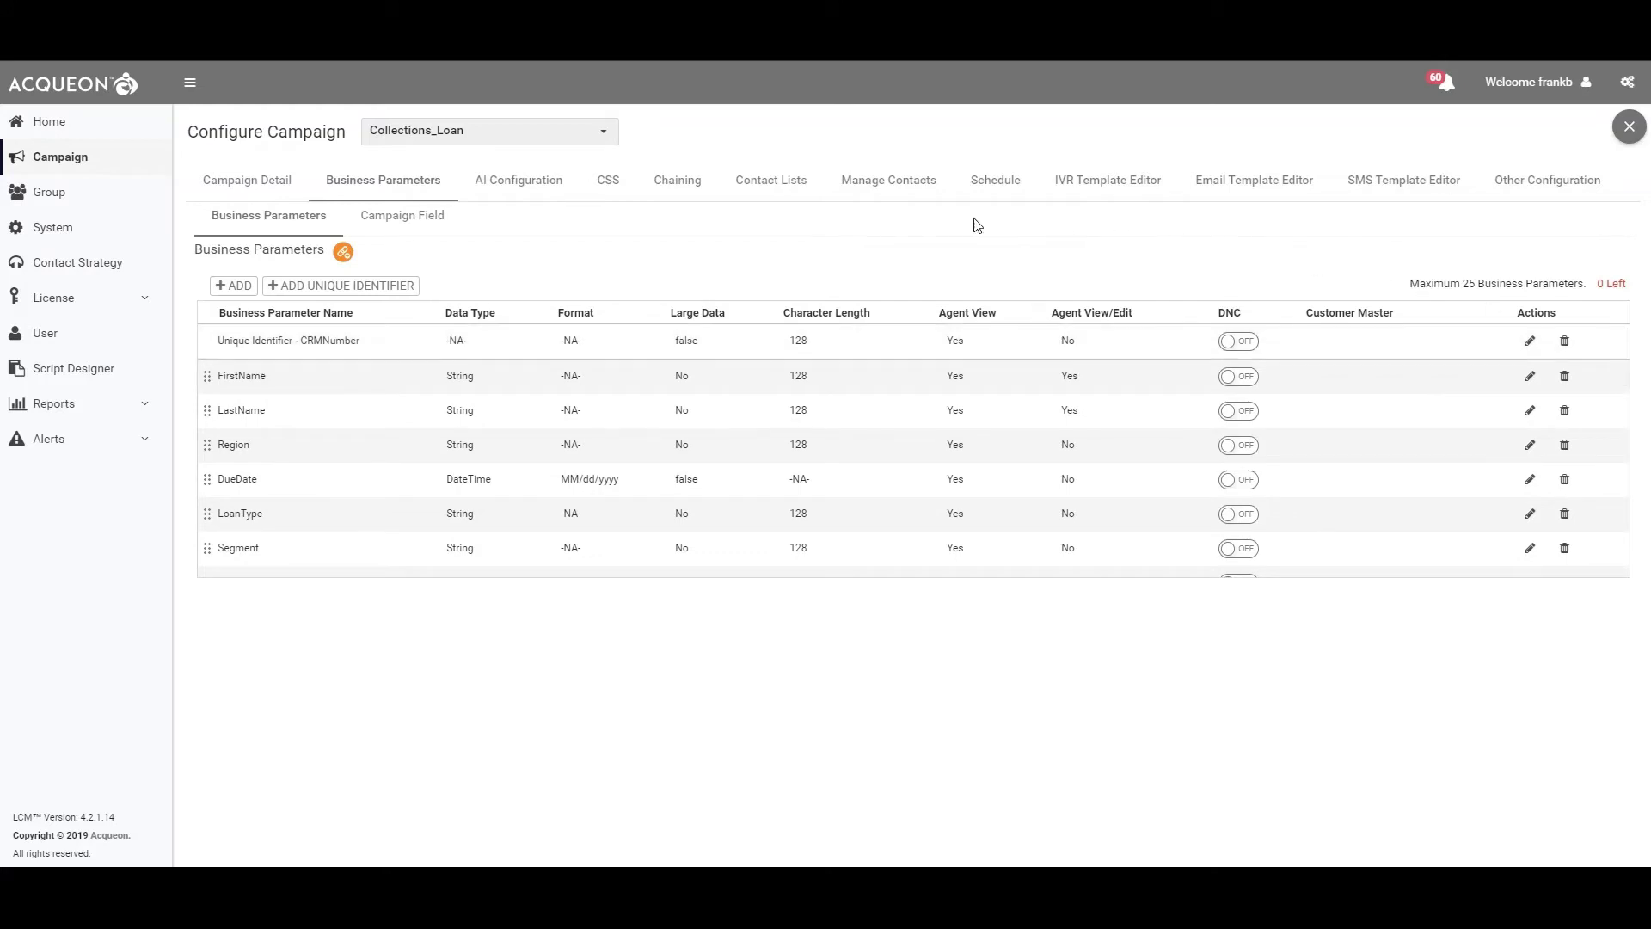
click(770, 178)
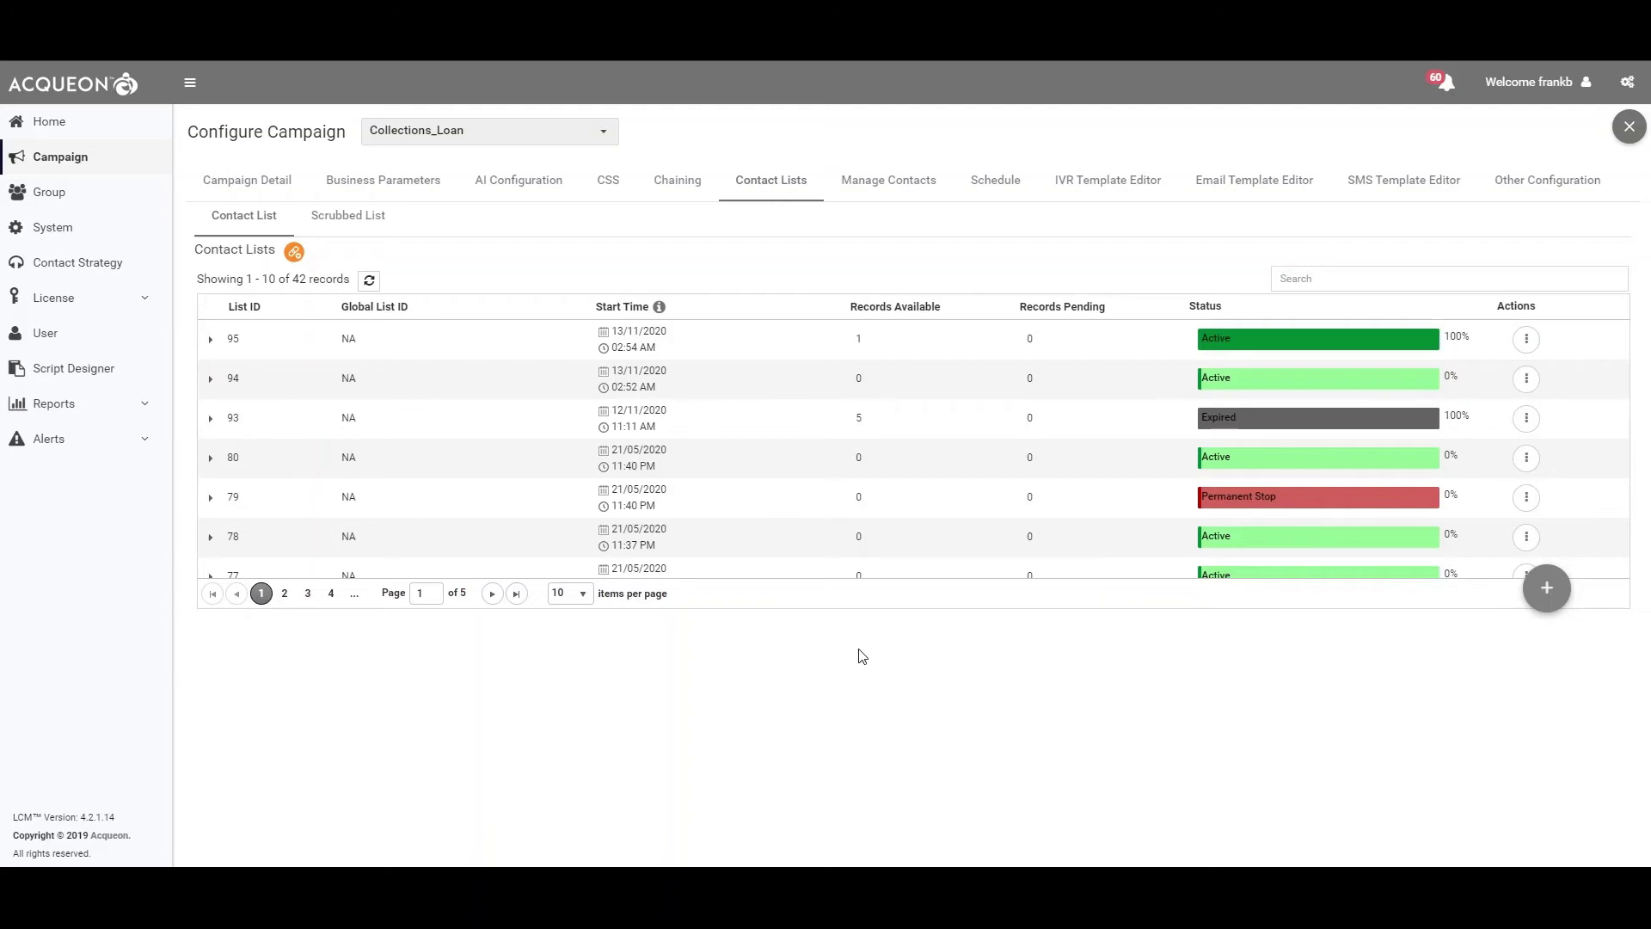
Add a contact selection strategy condition to the Default group for DueAmount greater than 1000 and move it to the start of the sequence.
click(610, 182)
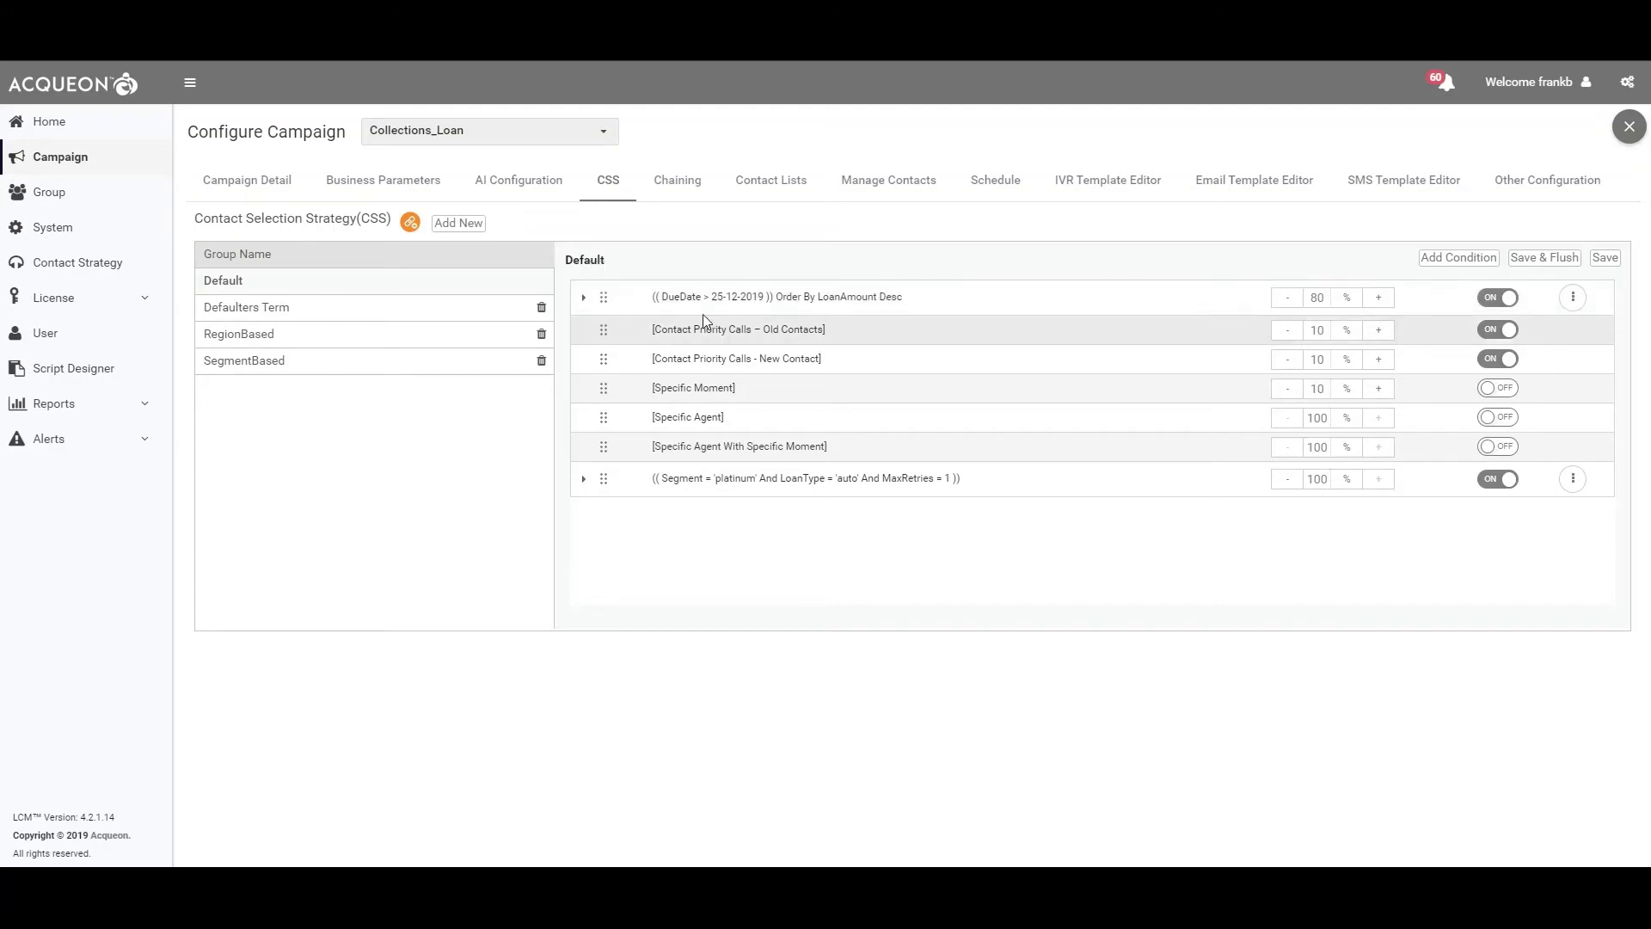
click(1471, 258)
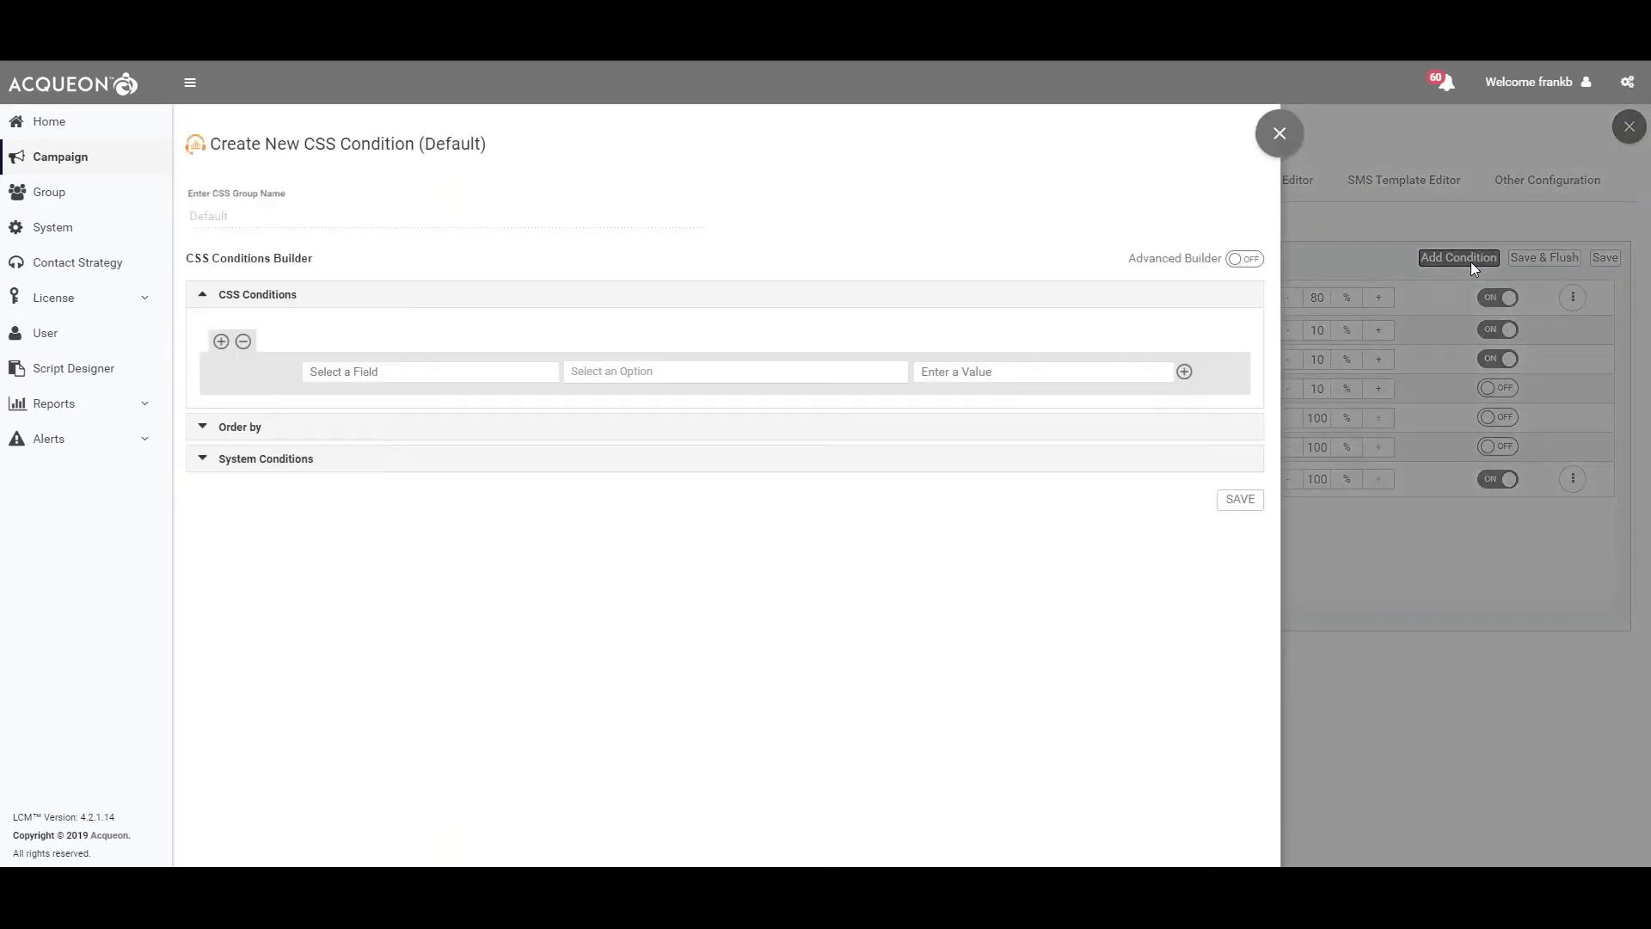
click(513, 375)
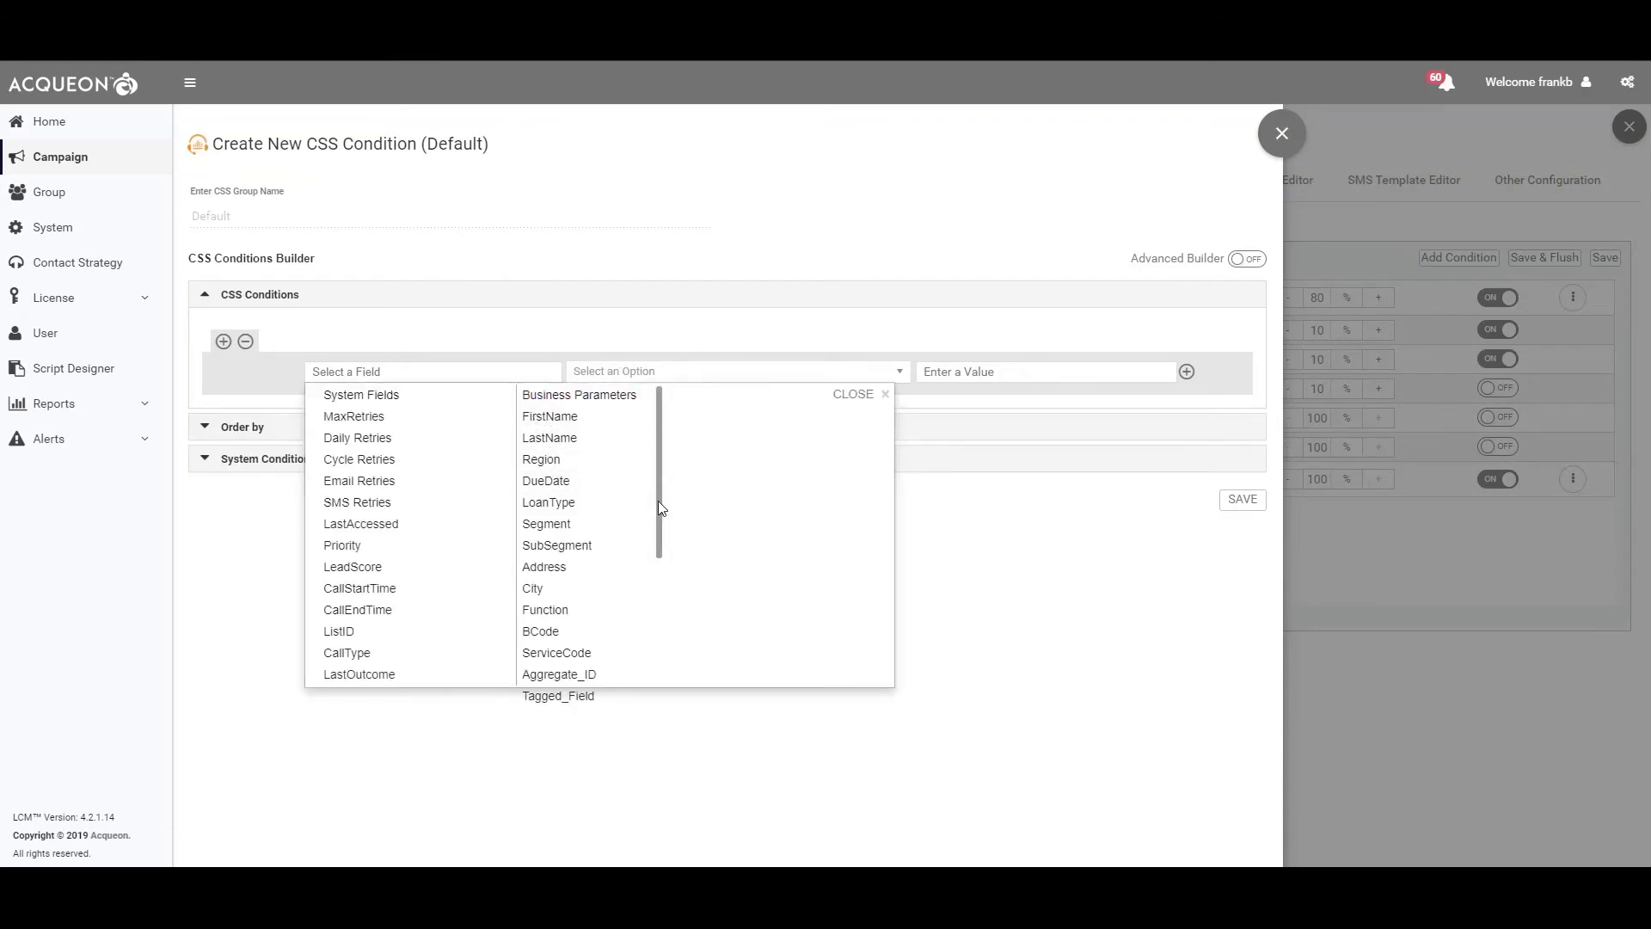
drag(661, 502, 662, 546)
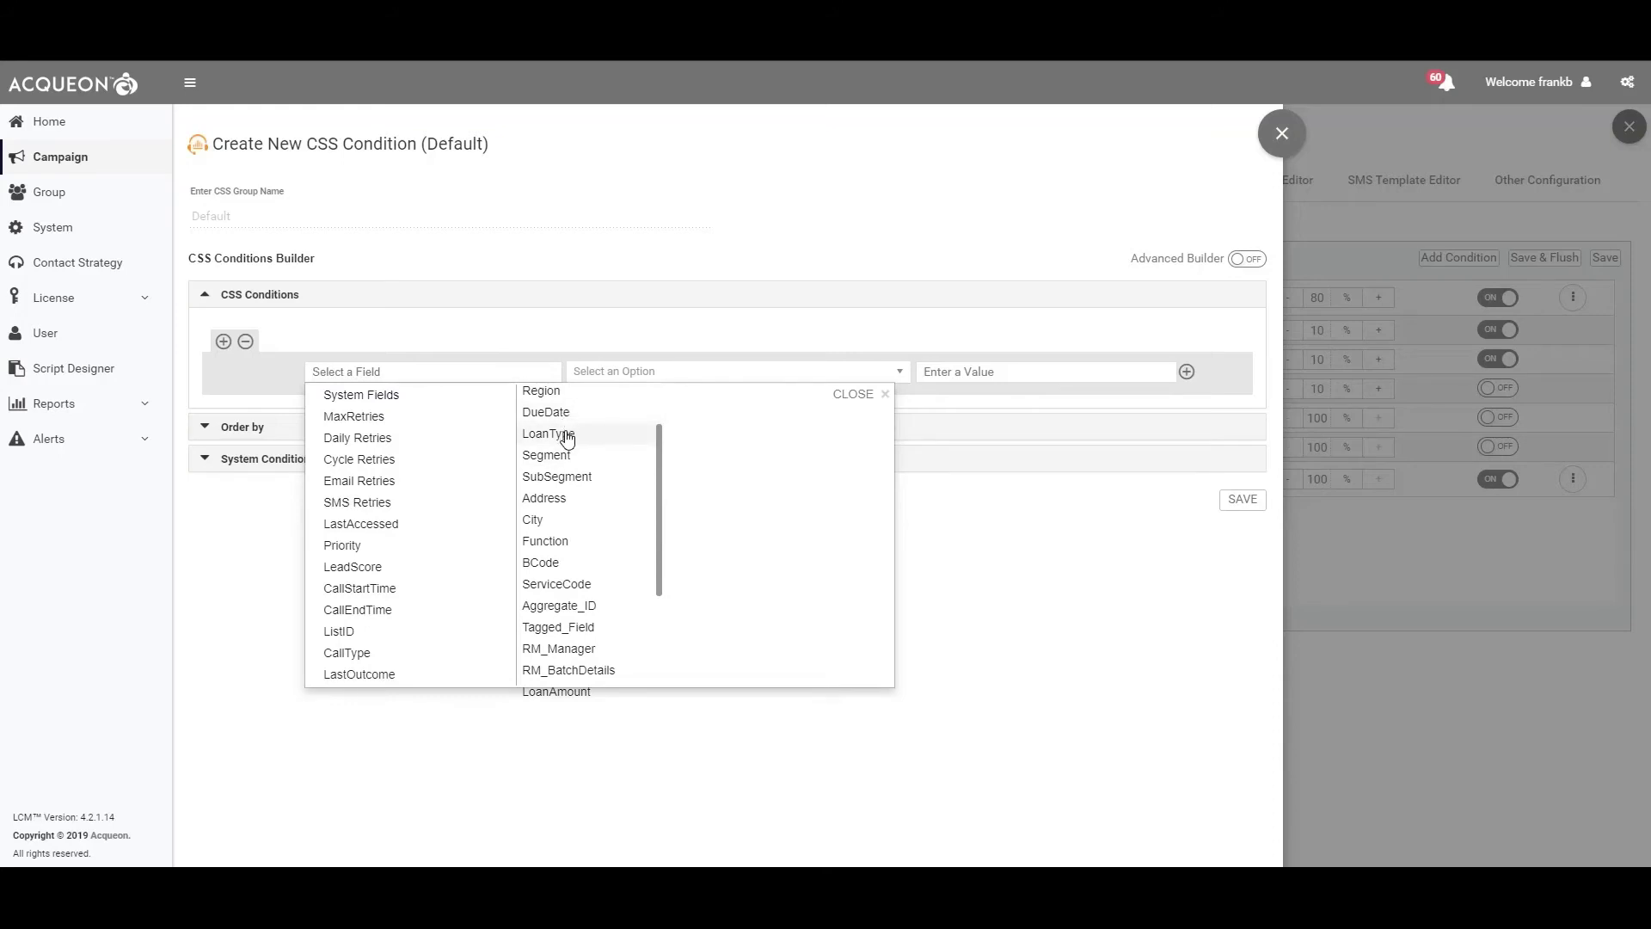
drag(660, 470, 661, 579)
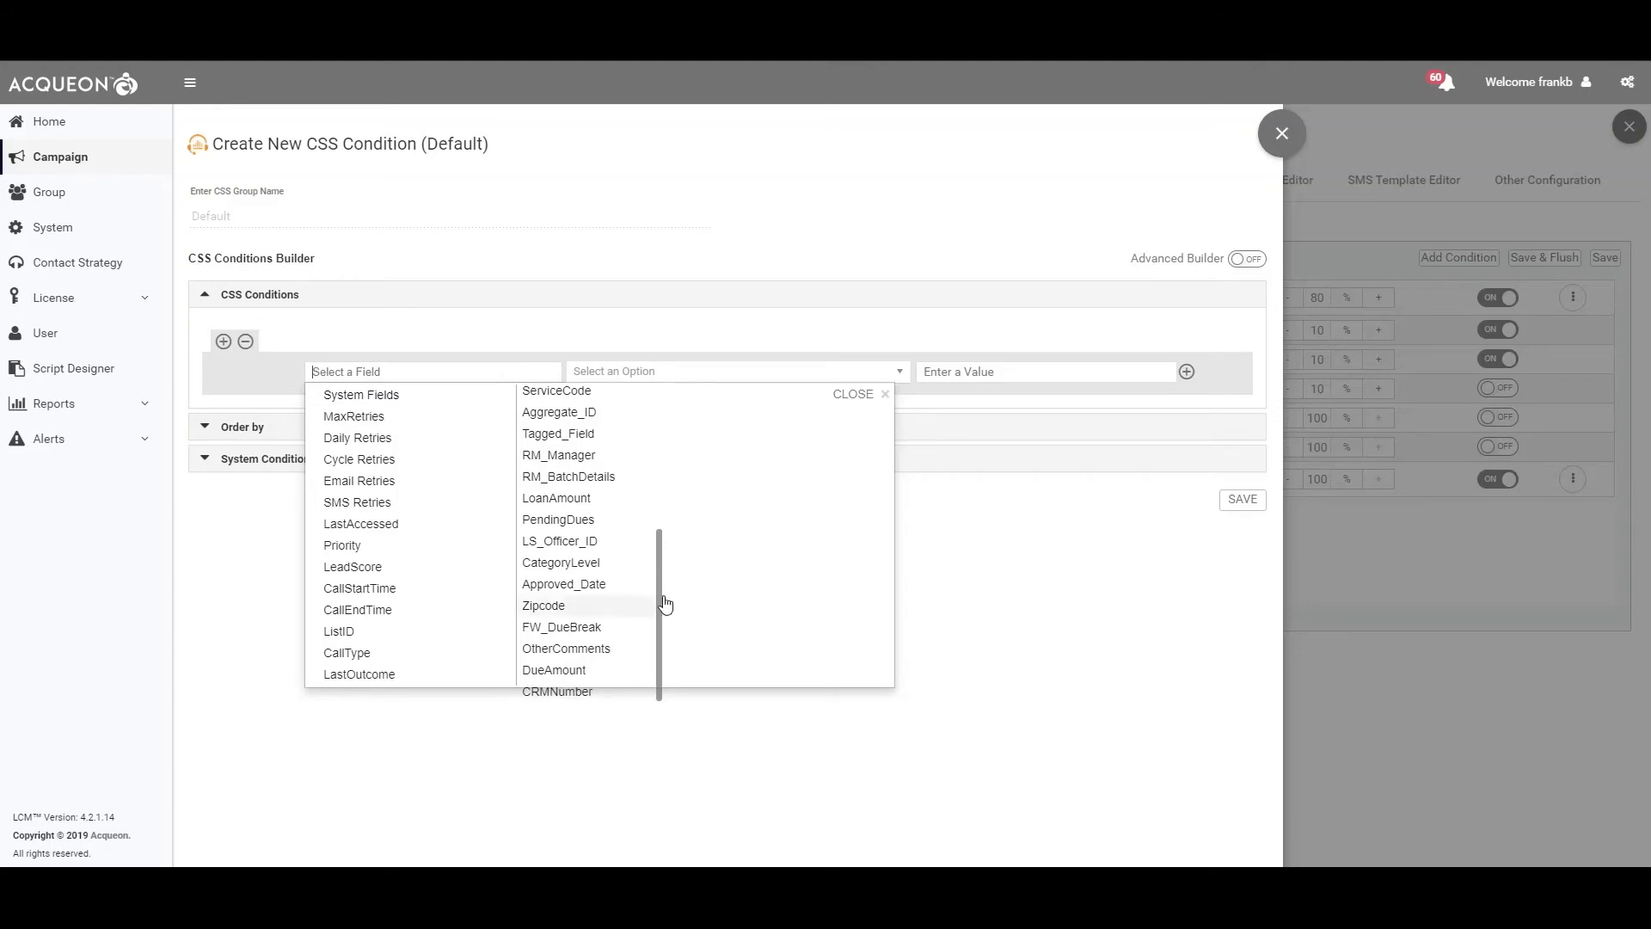
click(565, 678)
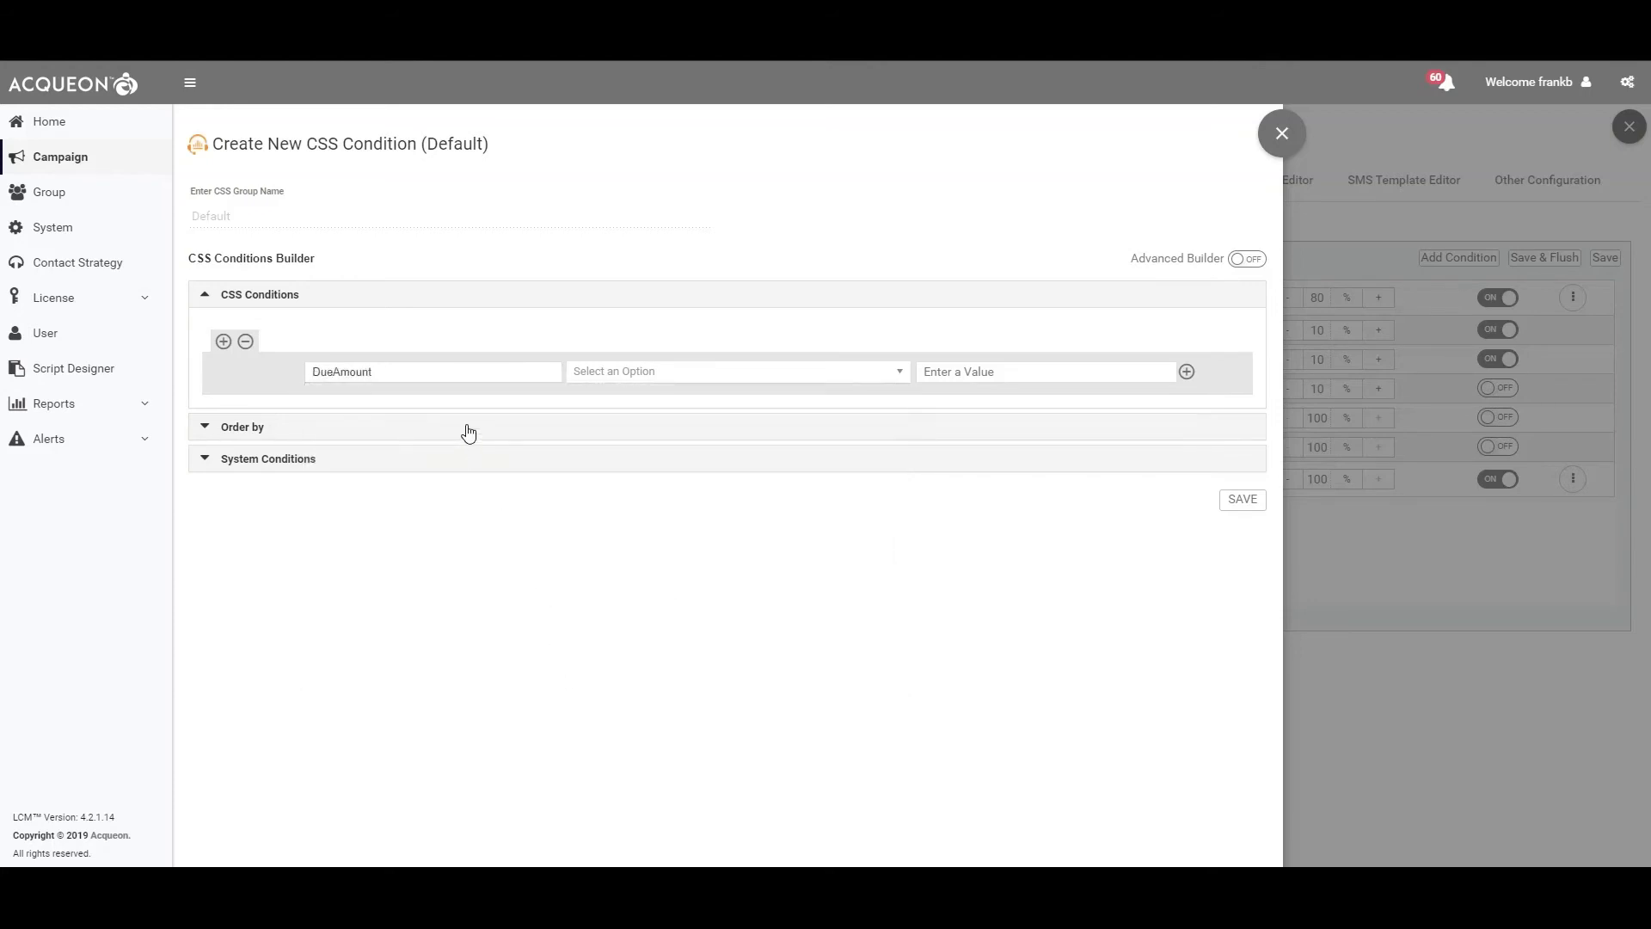
click(650, 377)
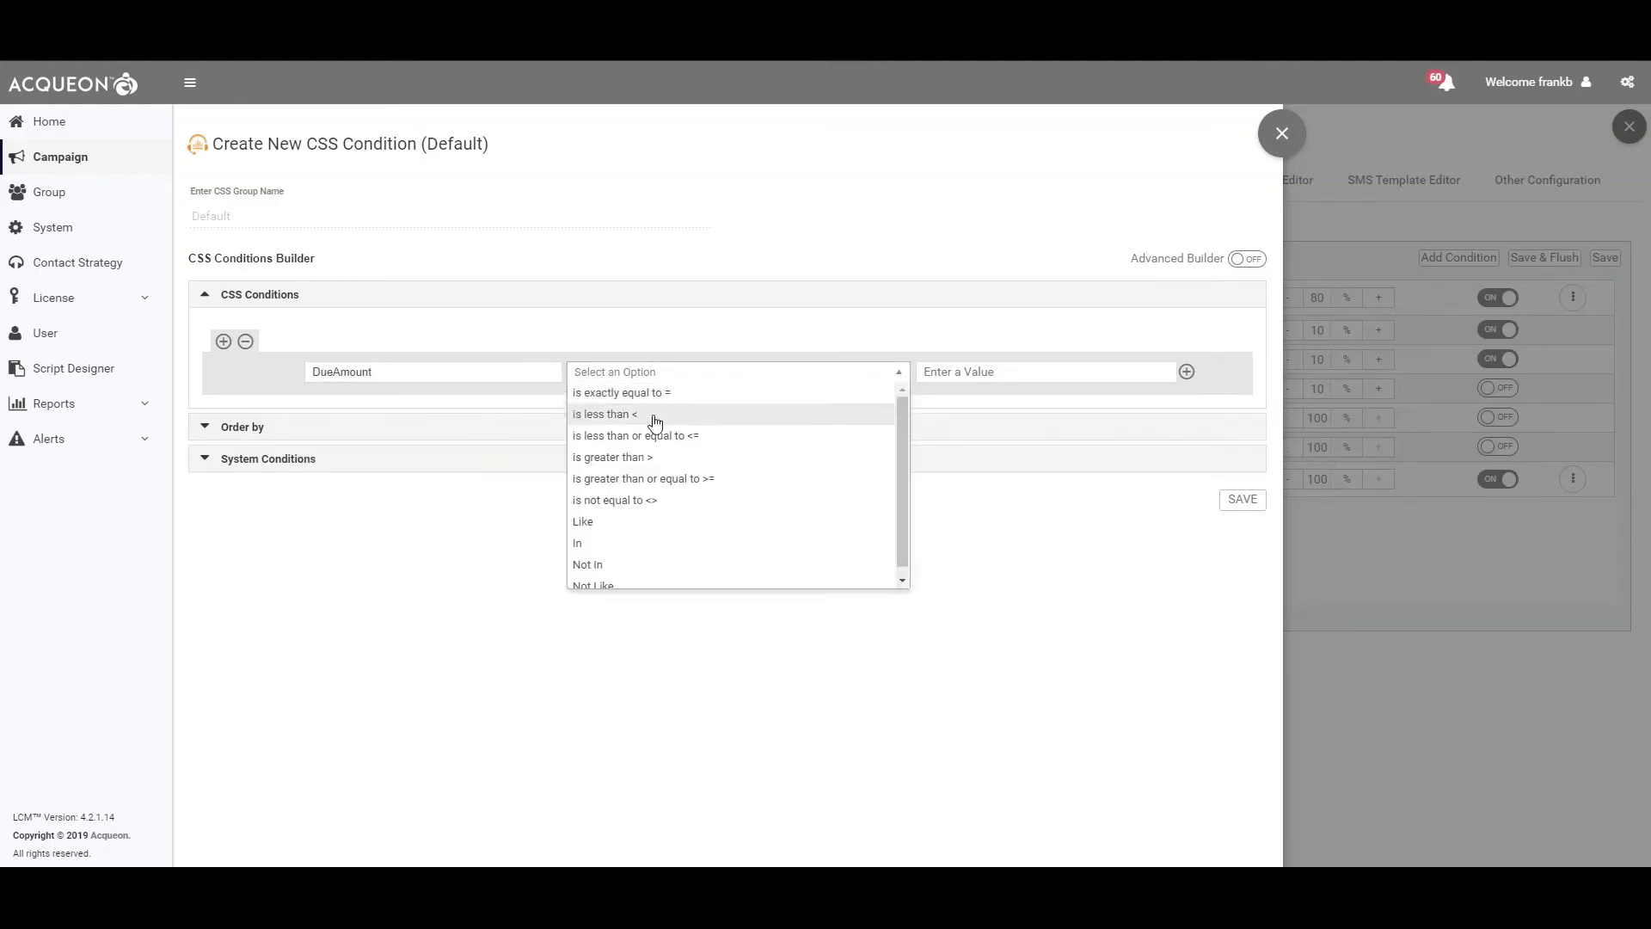
click(650, 458)
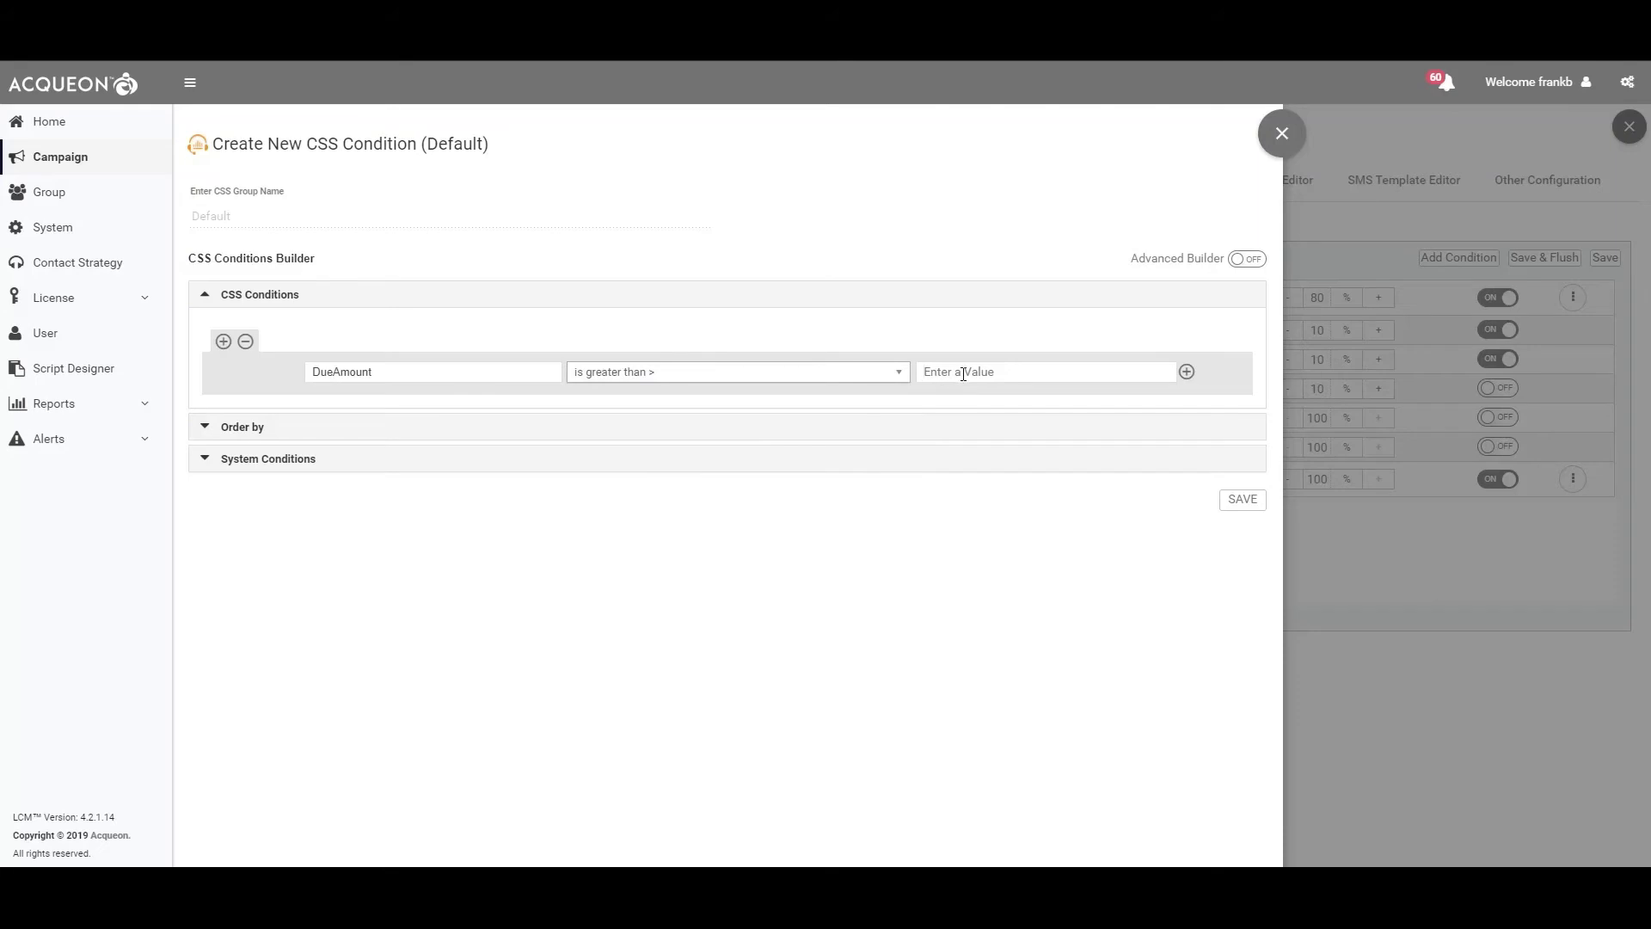
click(963, 373)
text(1000)
click(1224, 501)
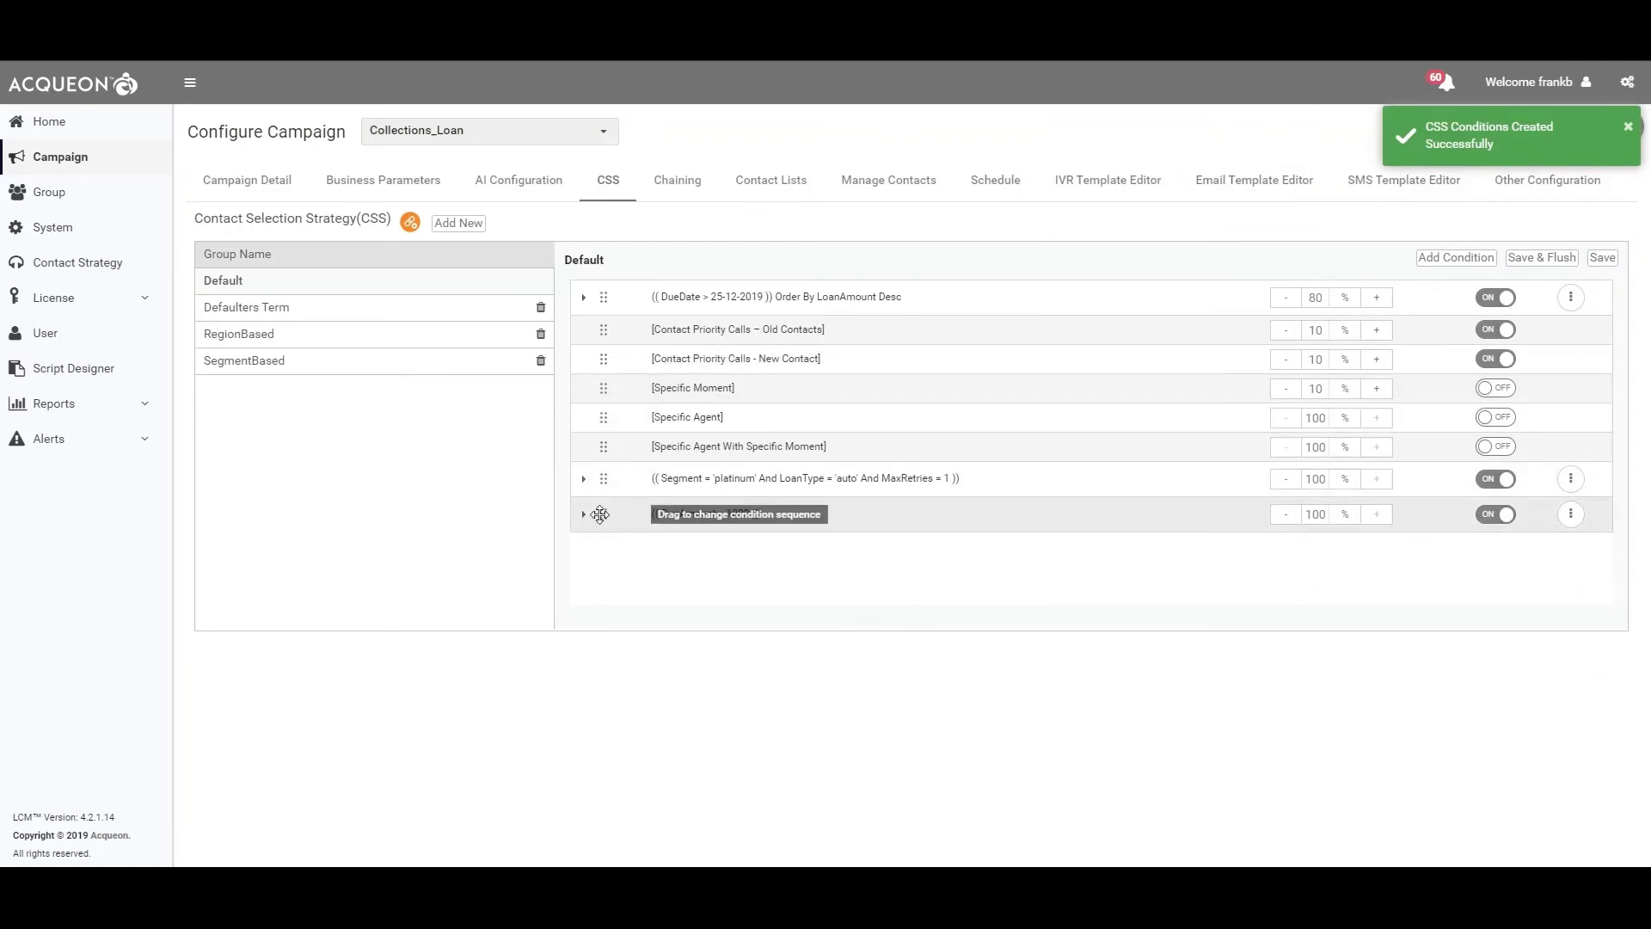
drag(603, 514, 605, 282)
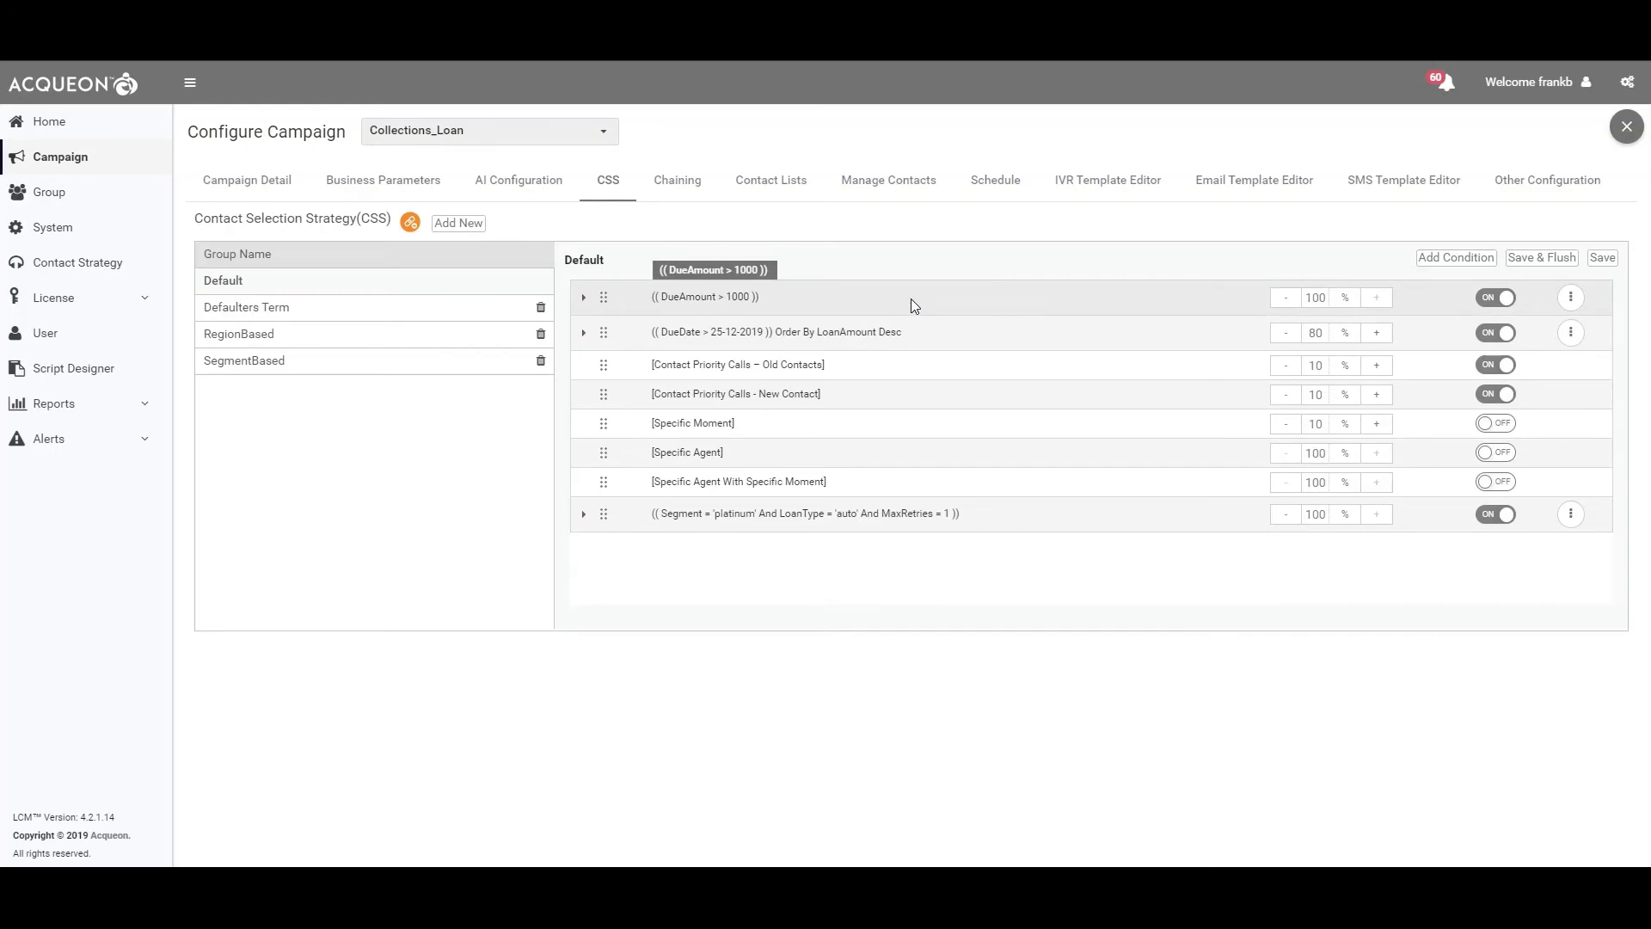
Try the Propensity to Pay feature in the Collections_Loan campaign's AI configuration and switch it off again.
click(517, 181)
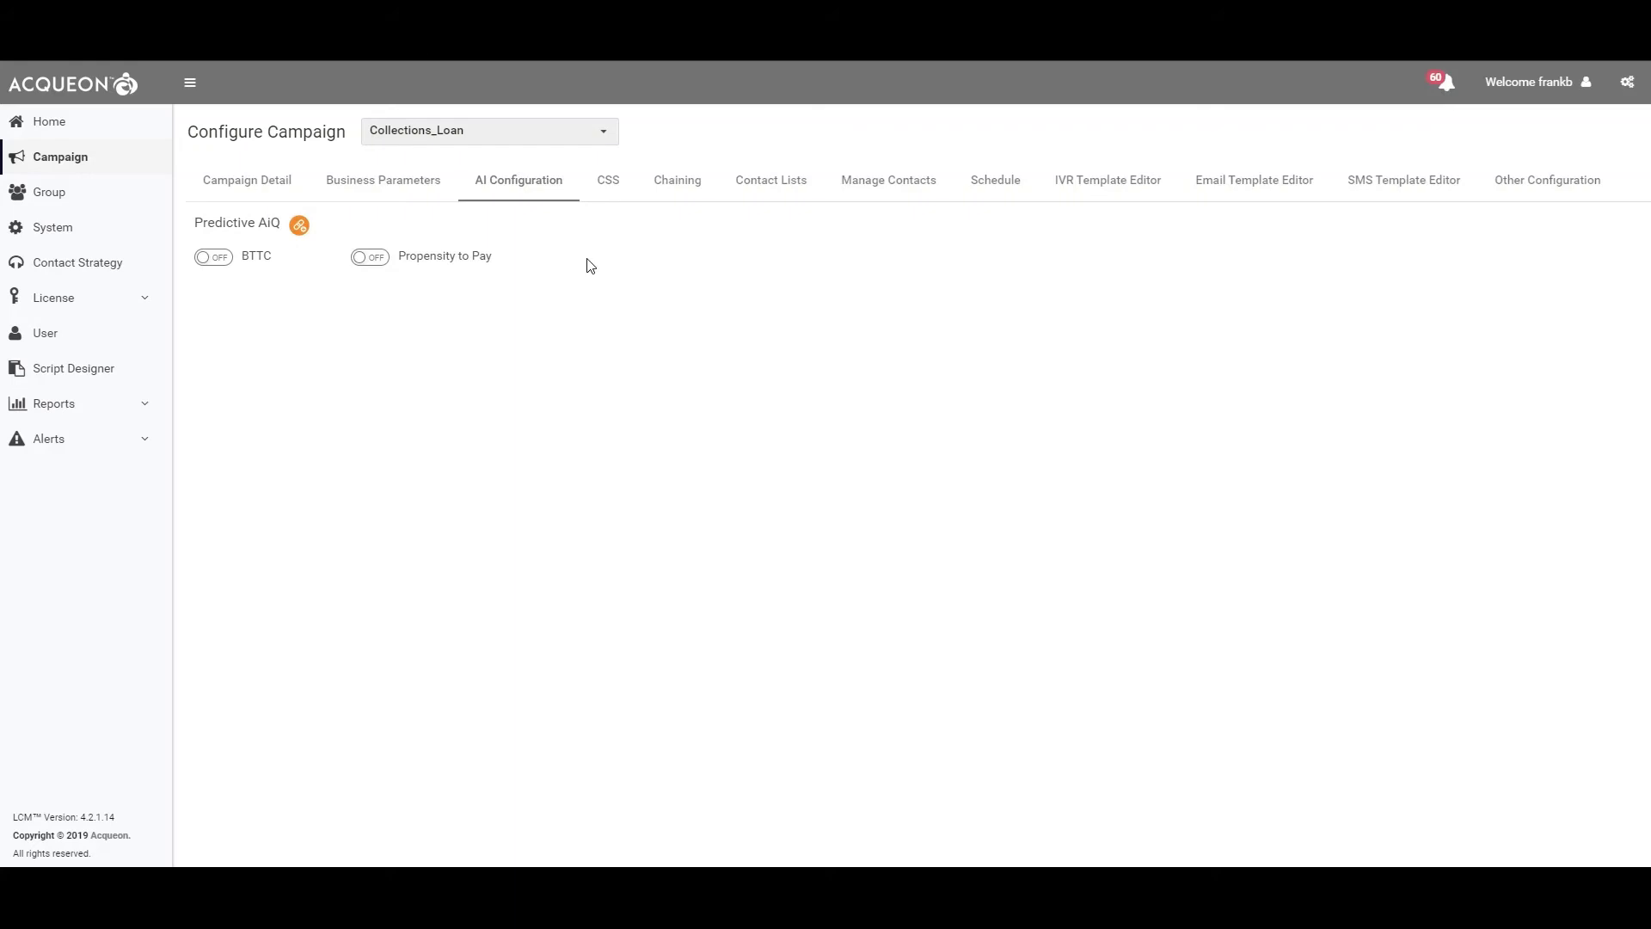
click(376, 262)
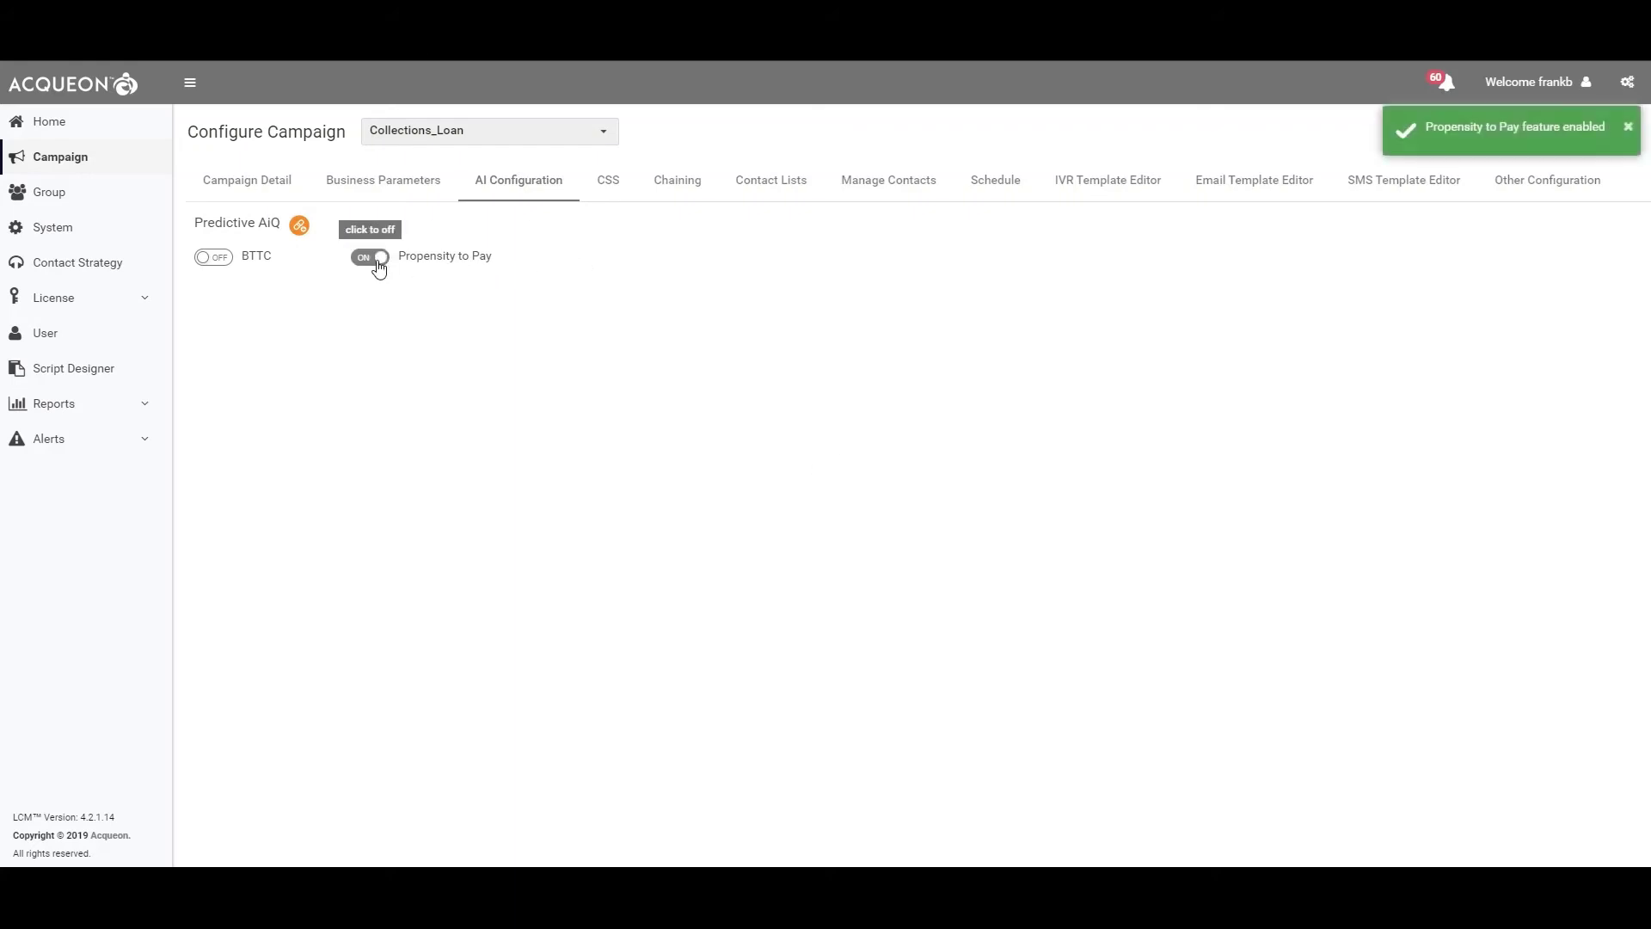
click(376, 262)
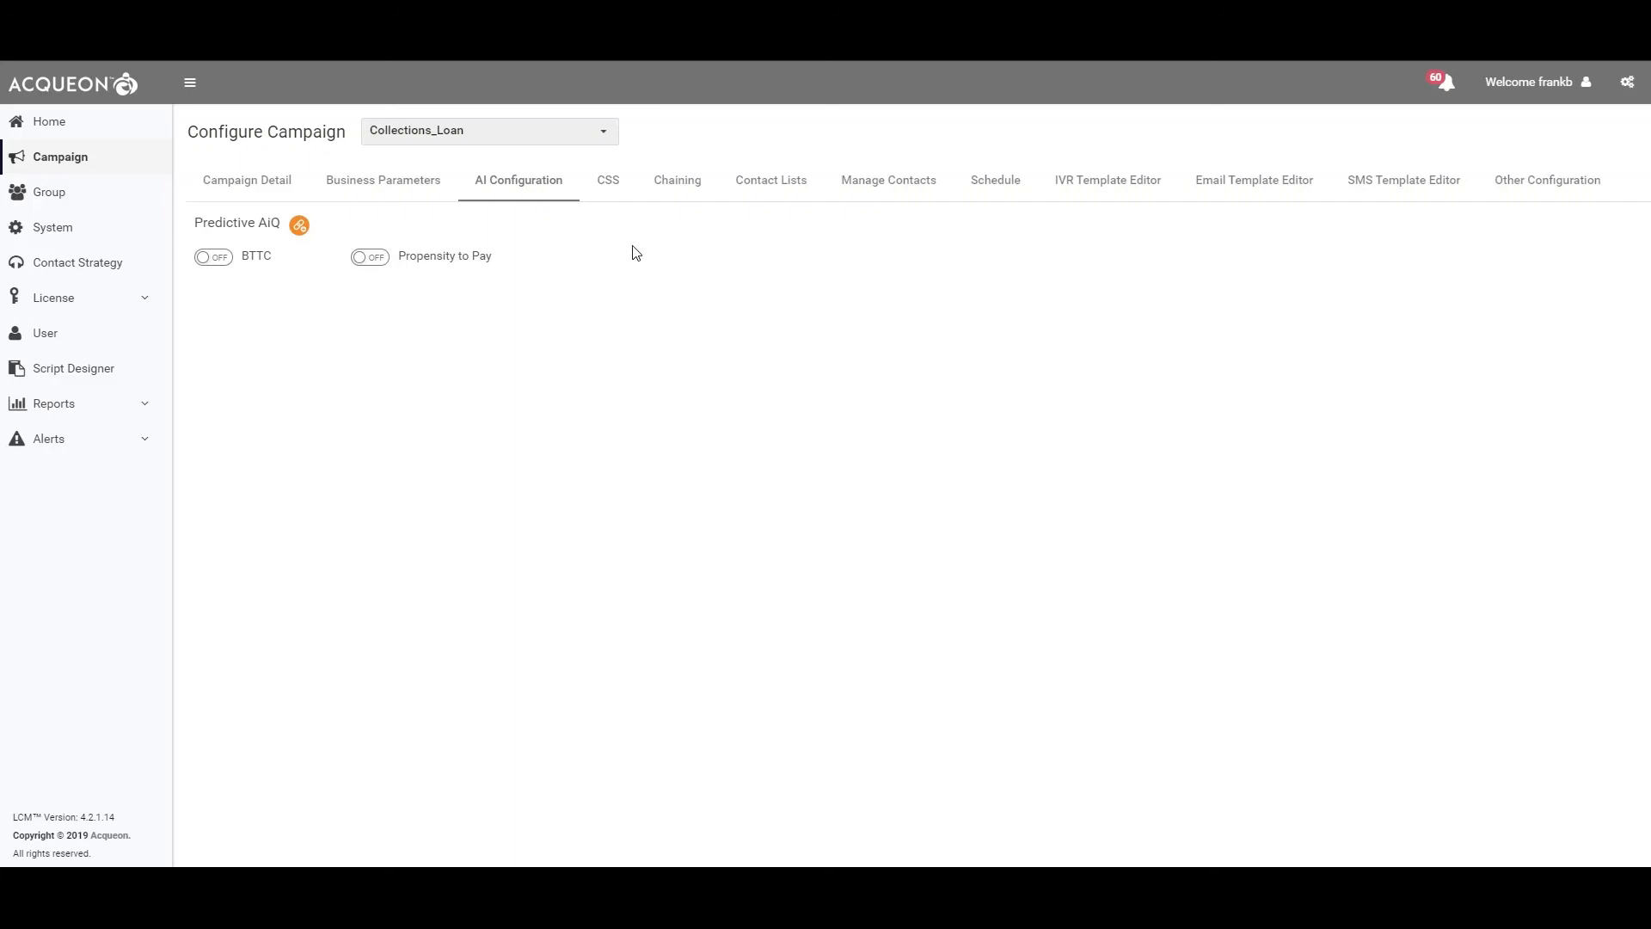
Search the contact strategies for "banking" and view the contact modes of the Collection_BF strategy.
click(77, 262)
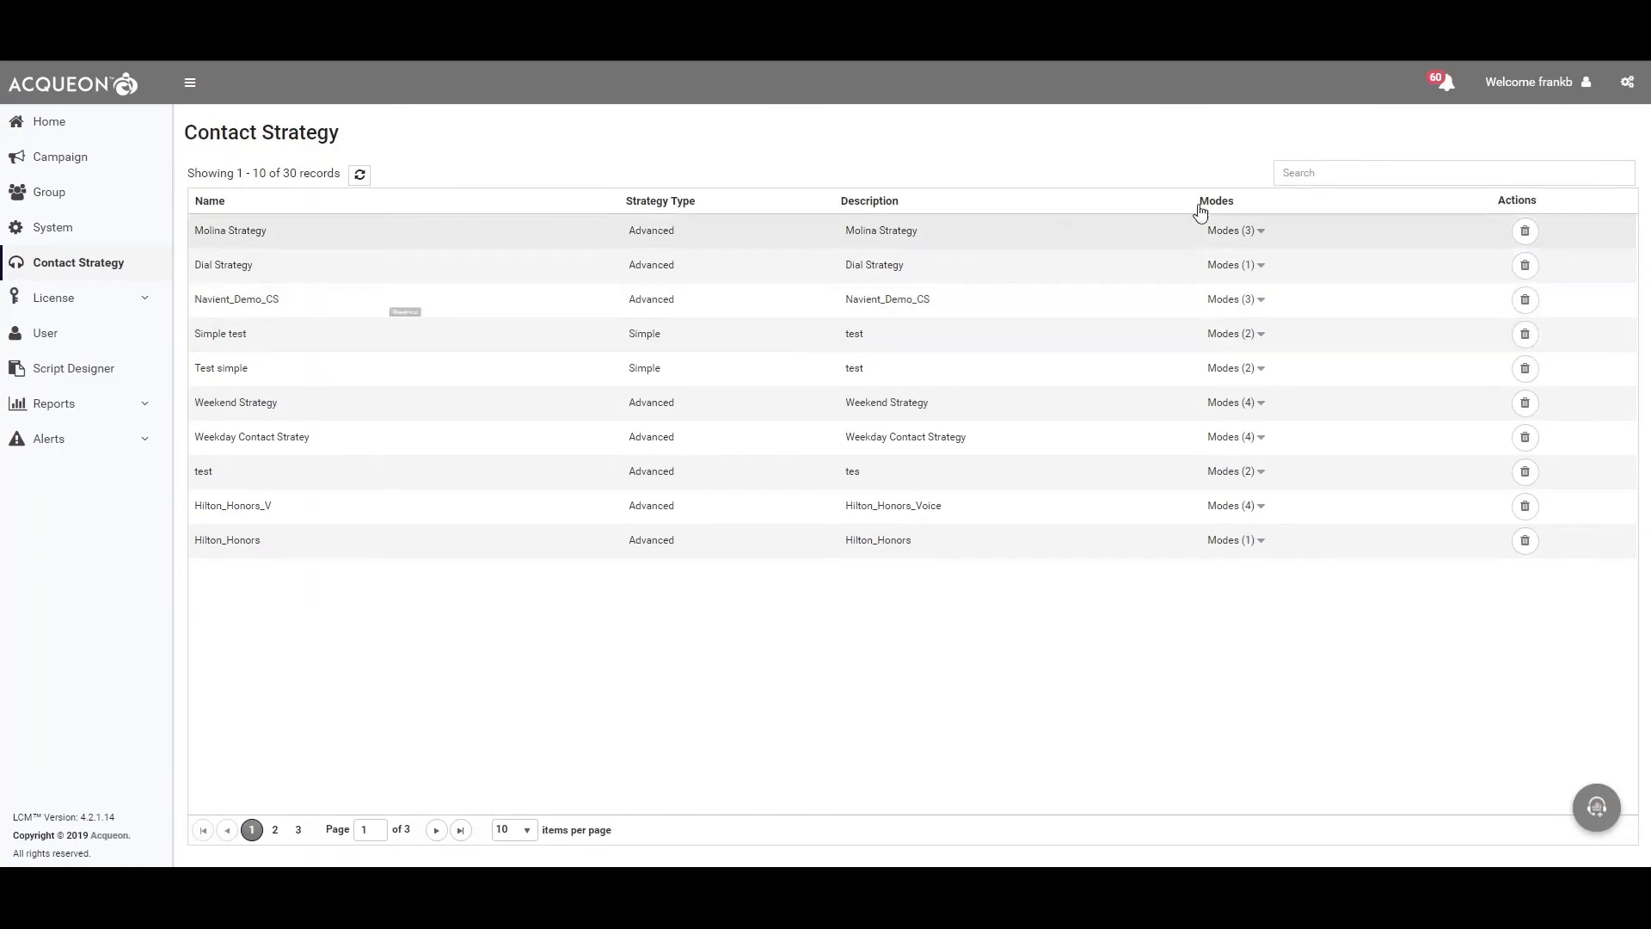
click(1360, 176)
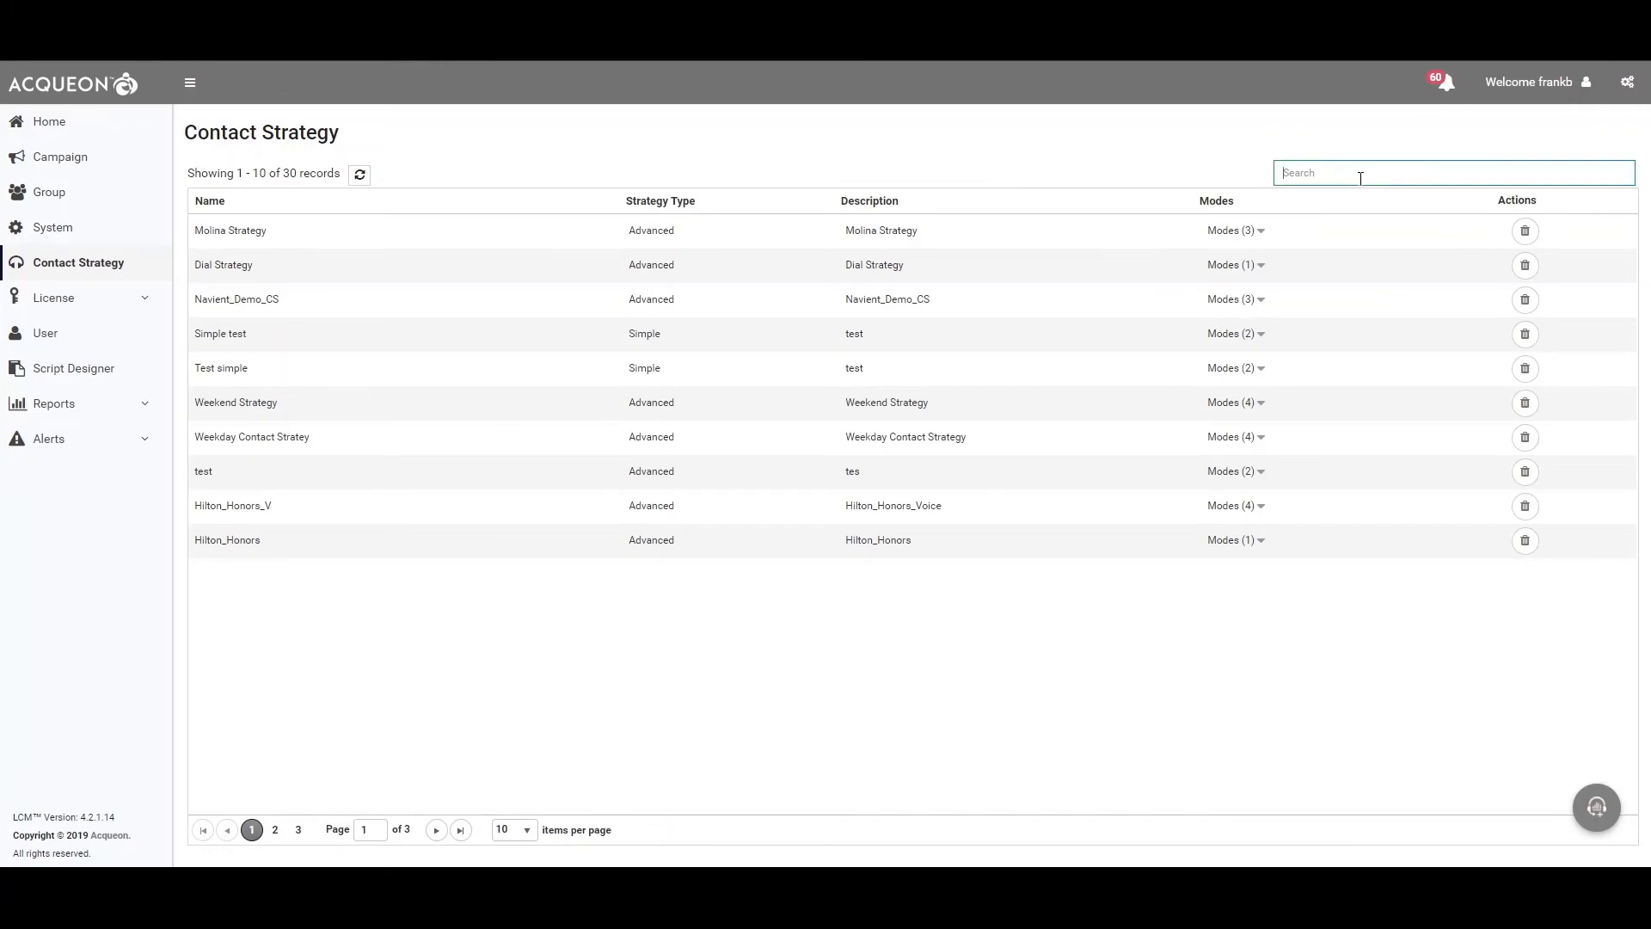
text(banking)
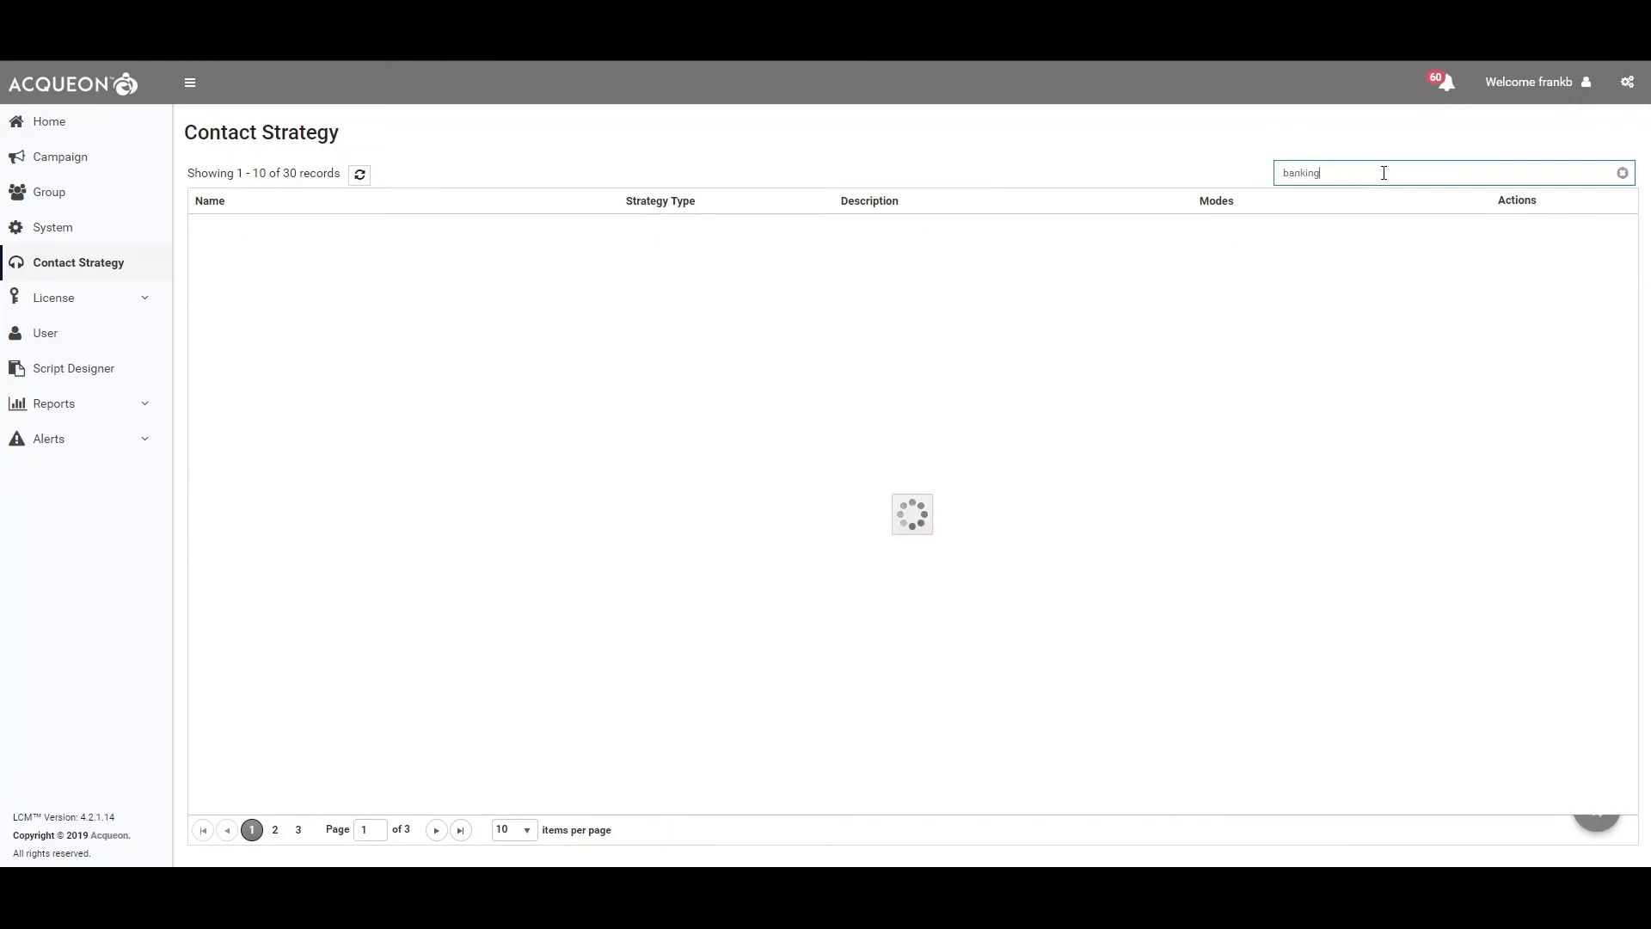
click(1260, 232)
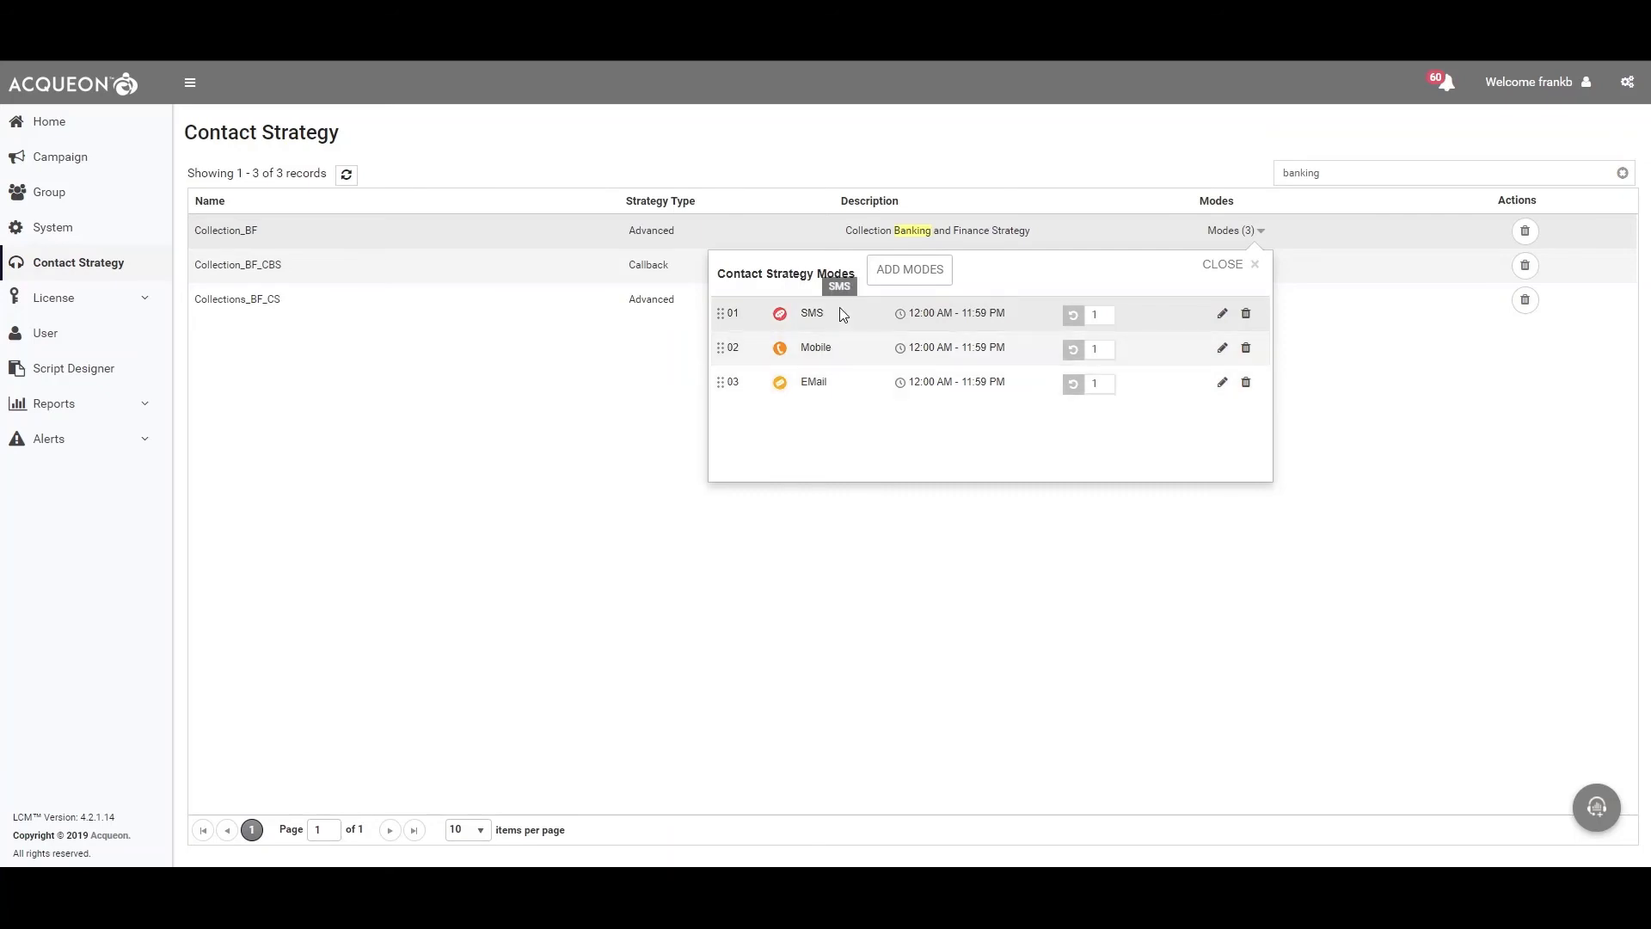
In Script Designer, open the Collections_Loan form from the BankingandFinance group and enlarge the Q1 message box to show its full text.
click(76, 369)
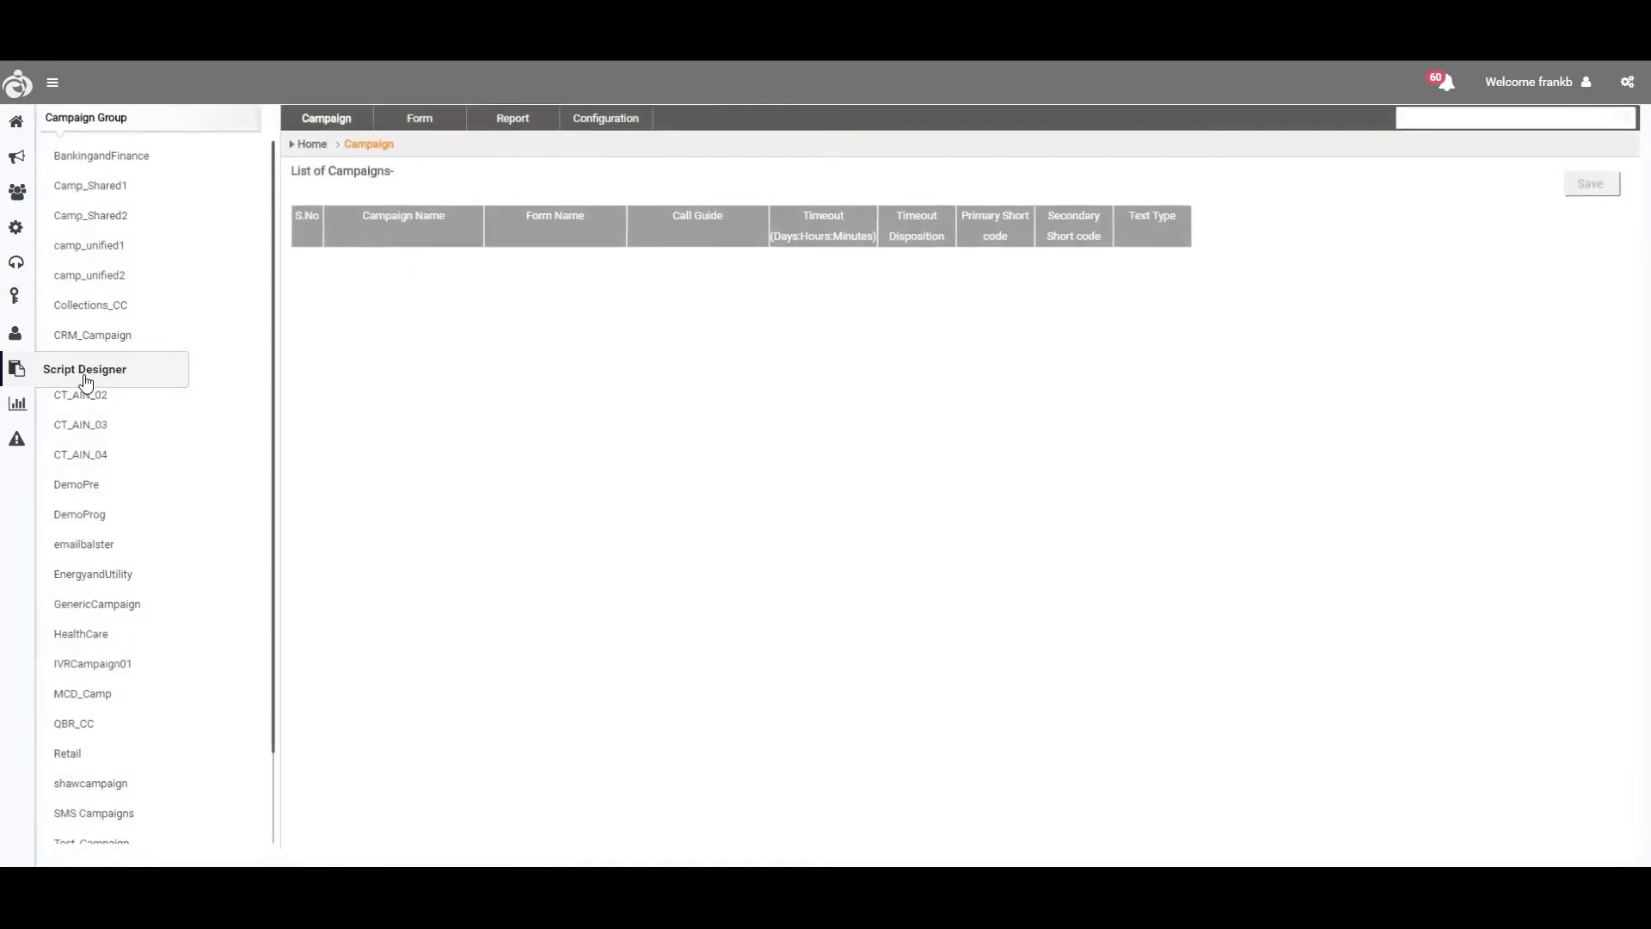
click(93, 158)
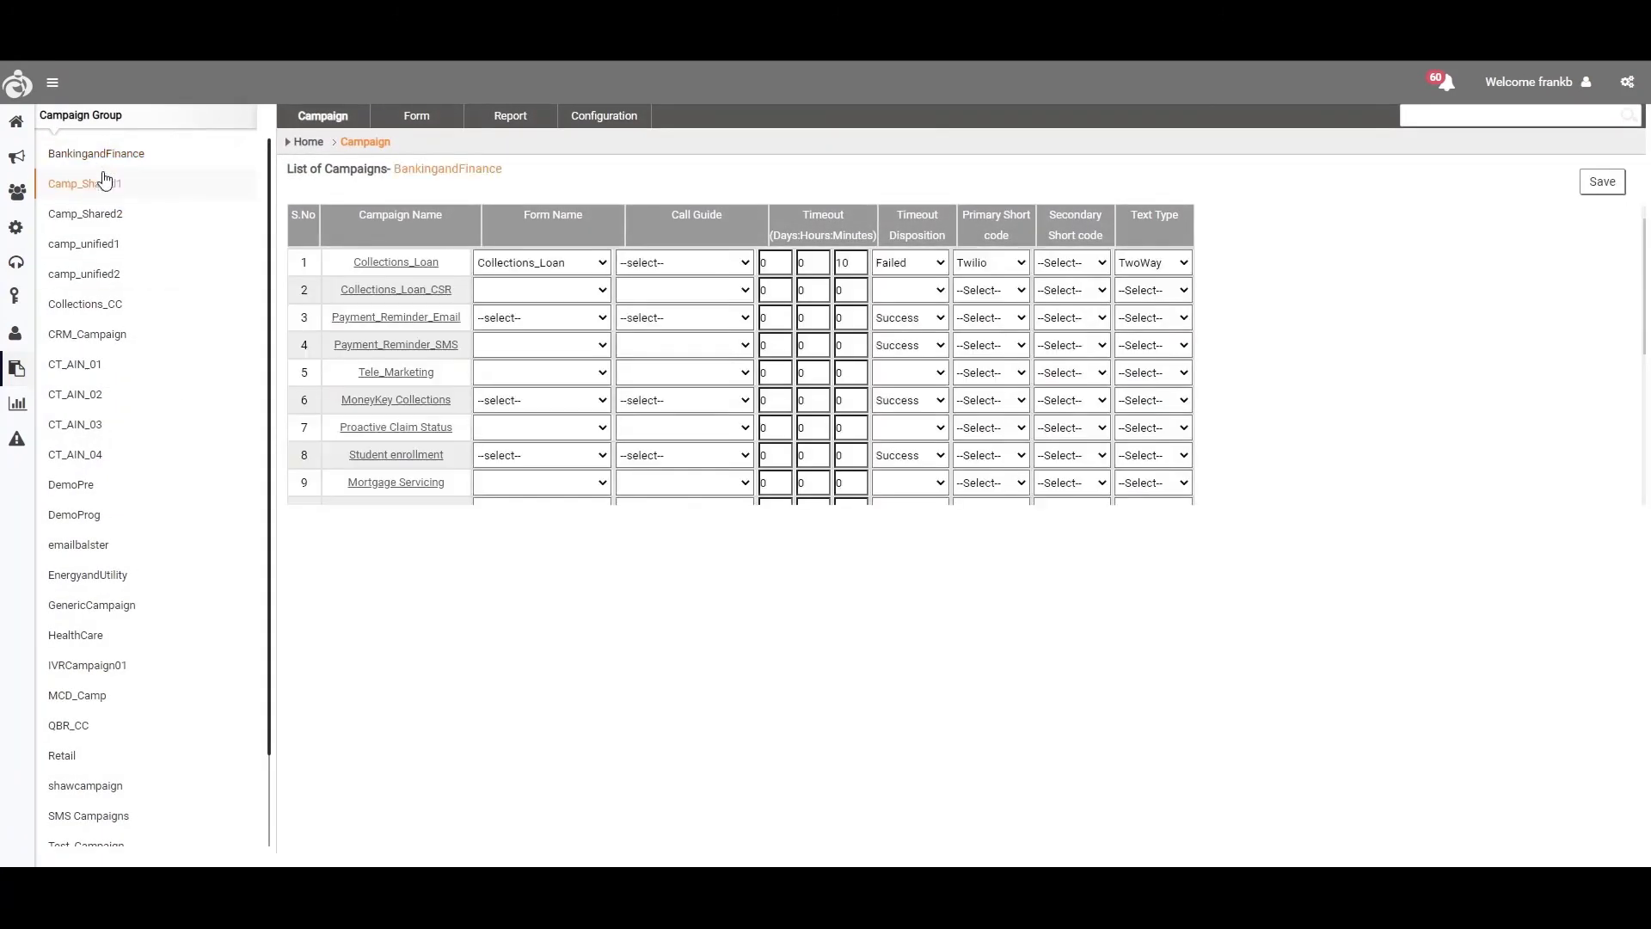
click(398, 268)
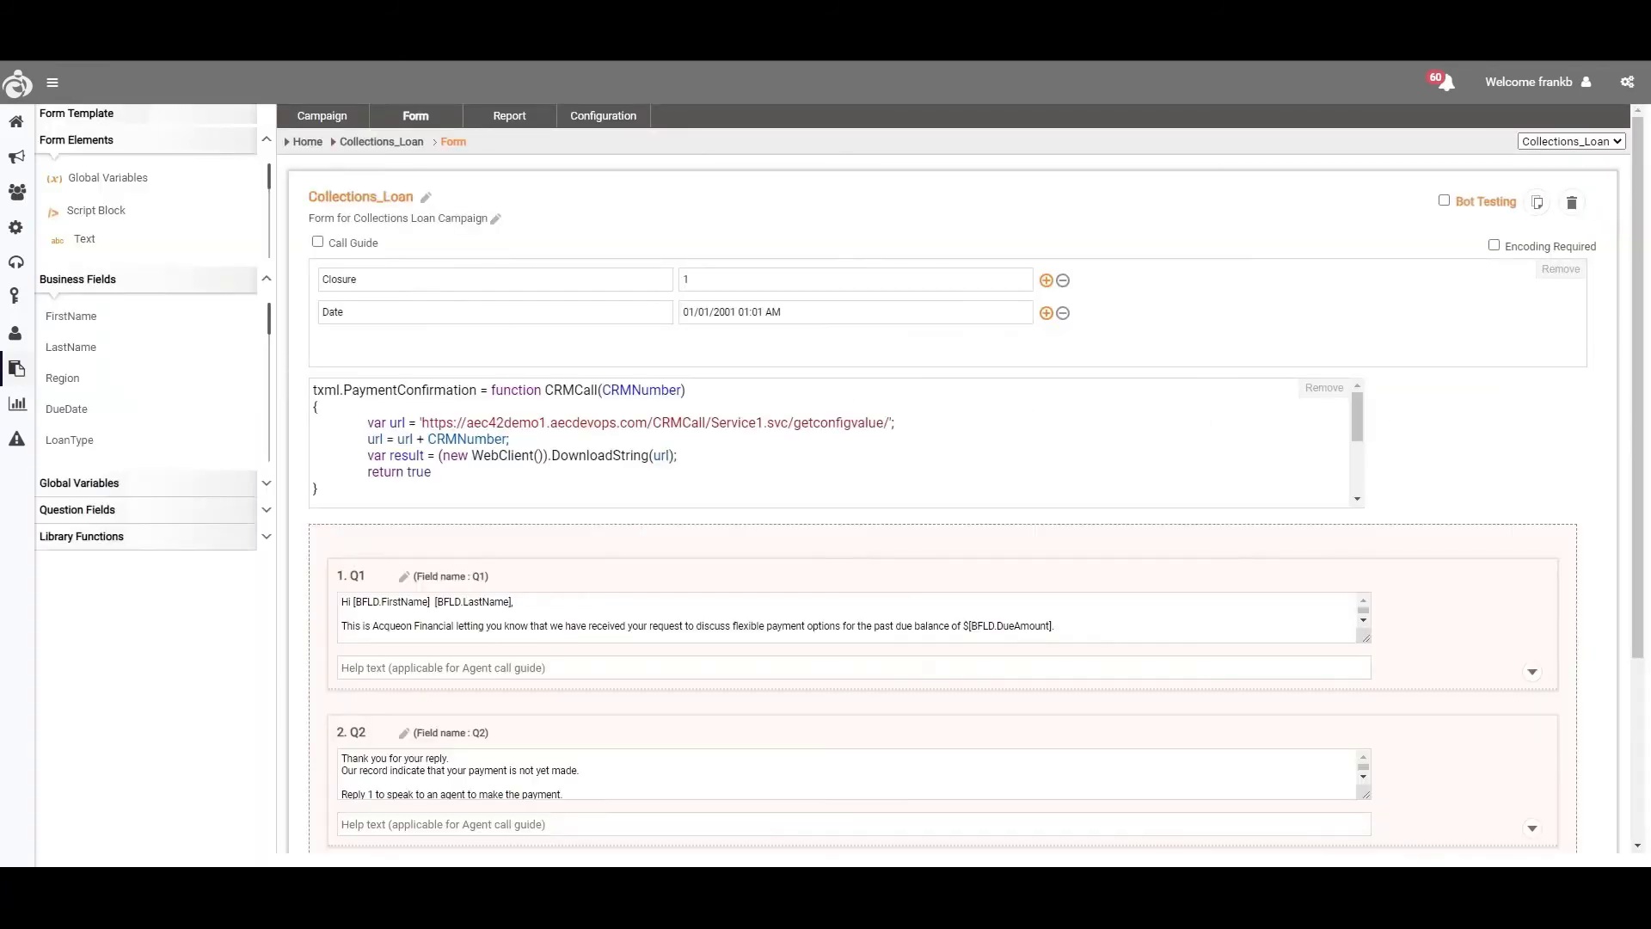
scroll(963, 477, down, 1)
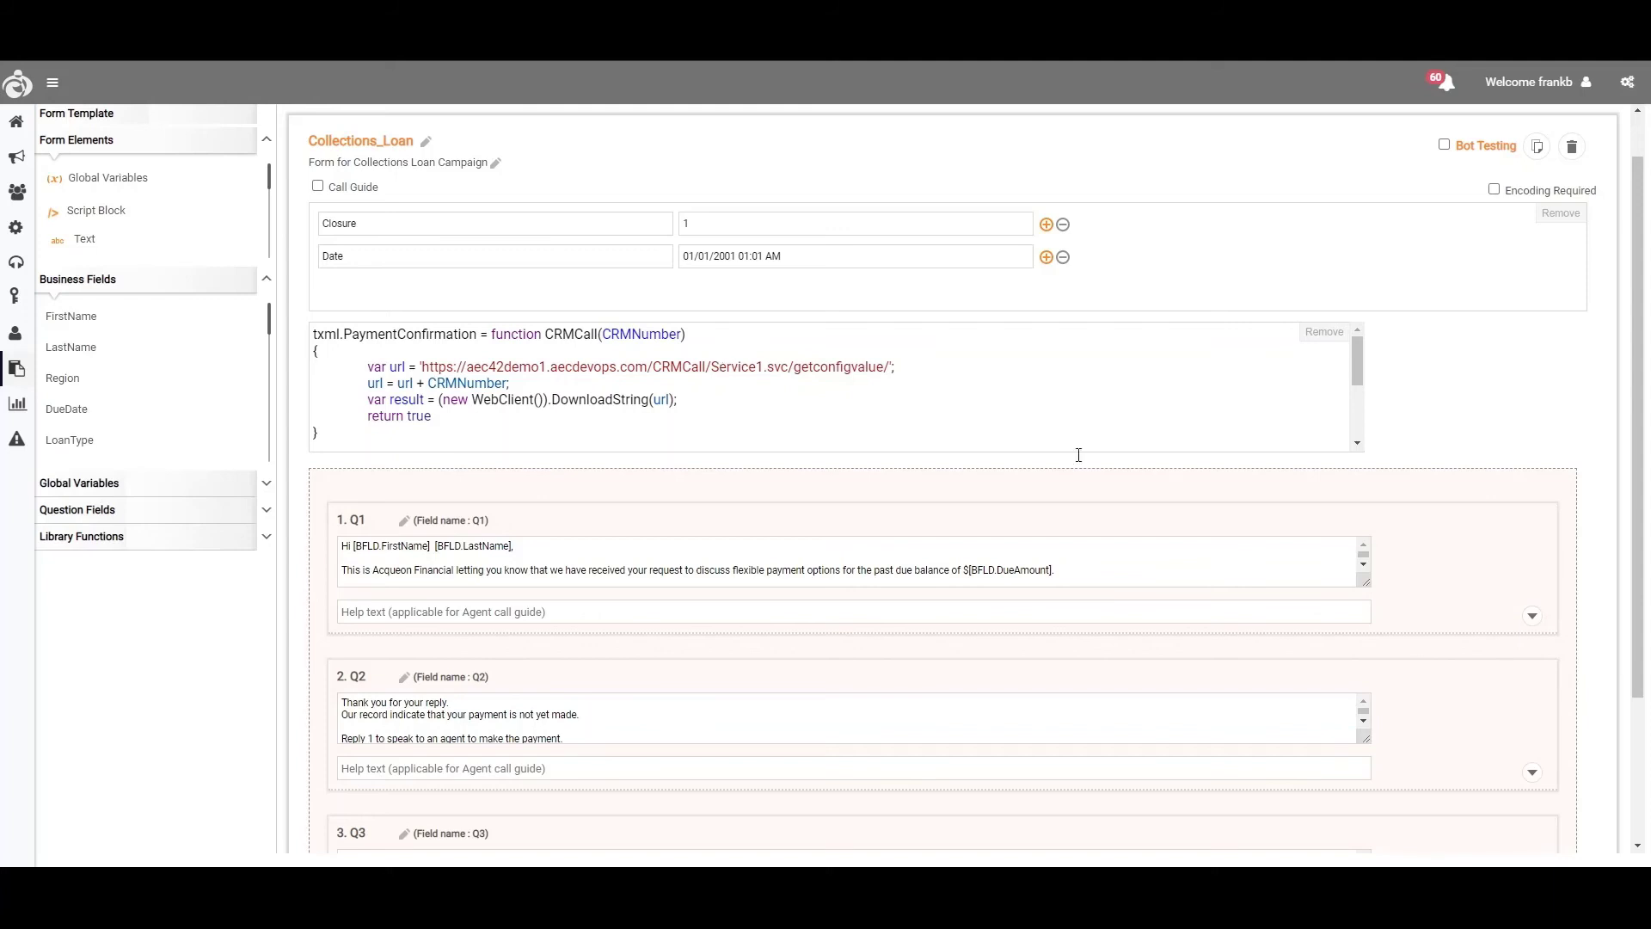
drag(1365, 581, 1391, 676)
click(1323, 603)
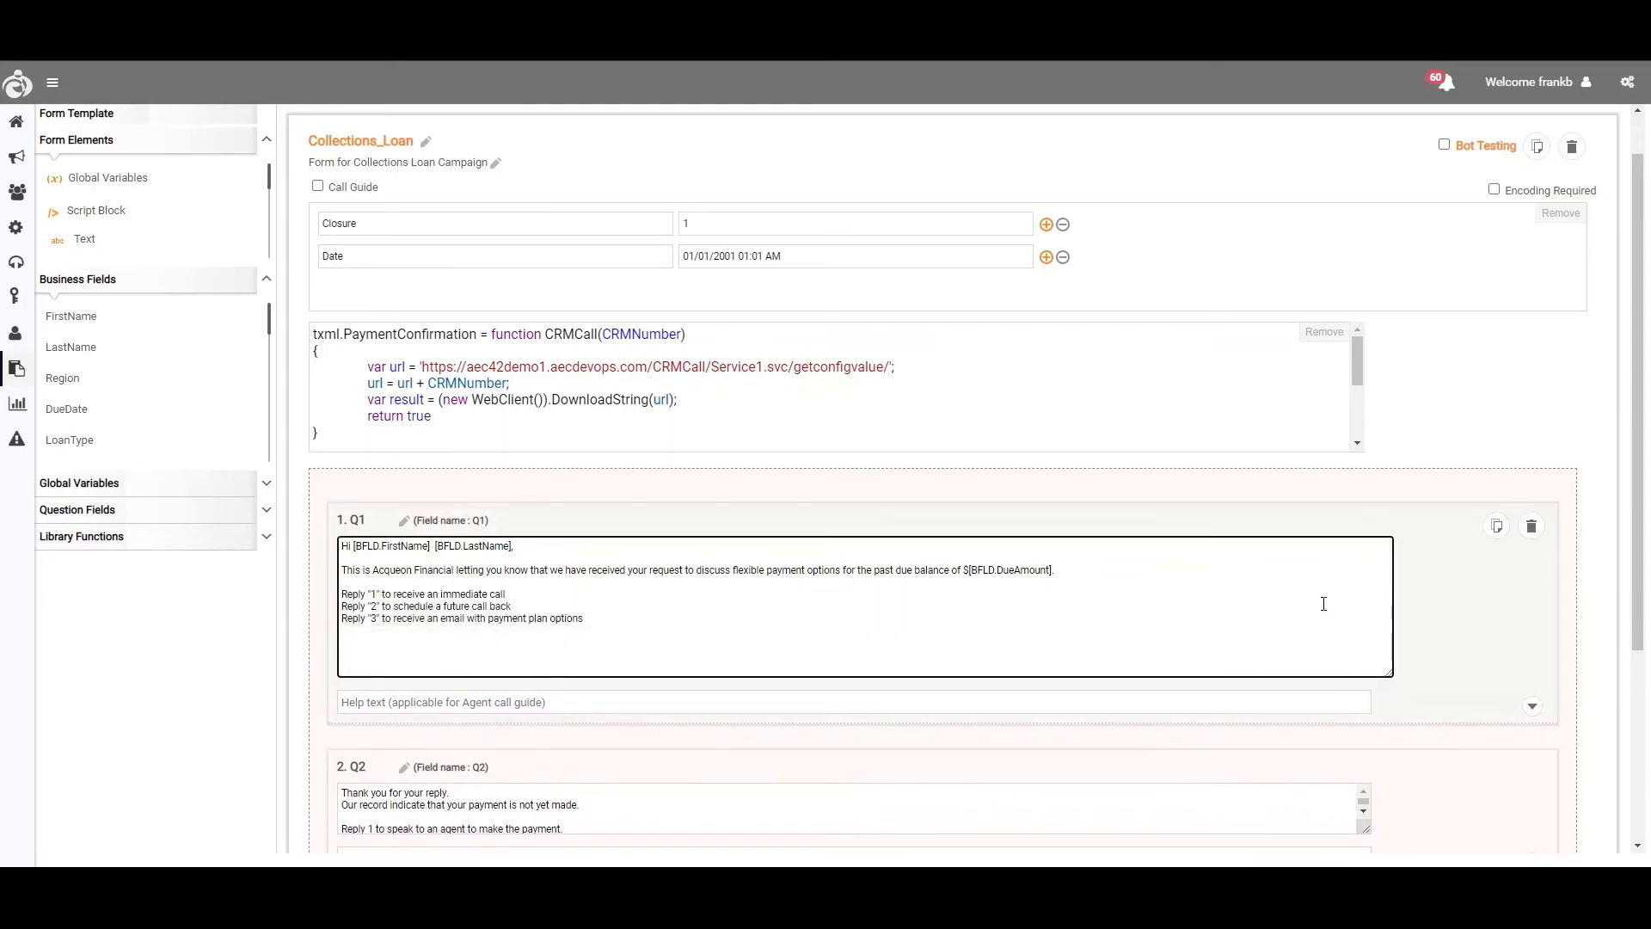
Examine the business field placeholders and reply options in the Q1 message, and look over the Q2 and Q3 messages.
drag(356, 547, 431, 548)
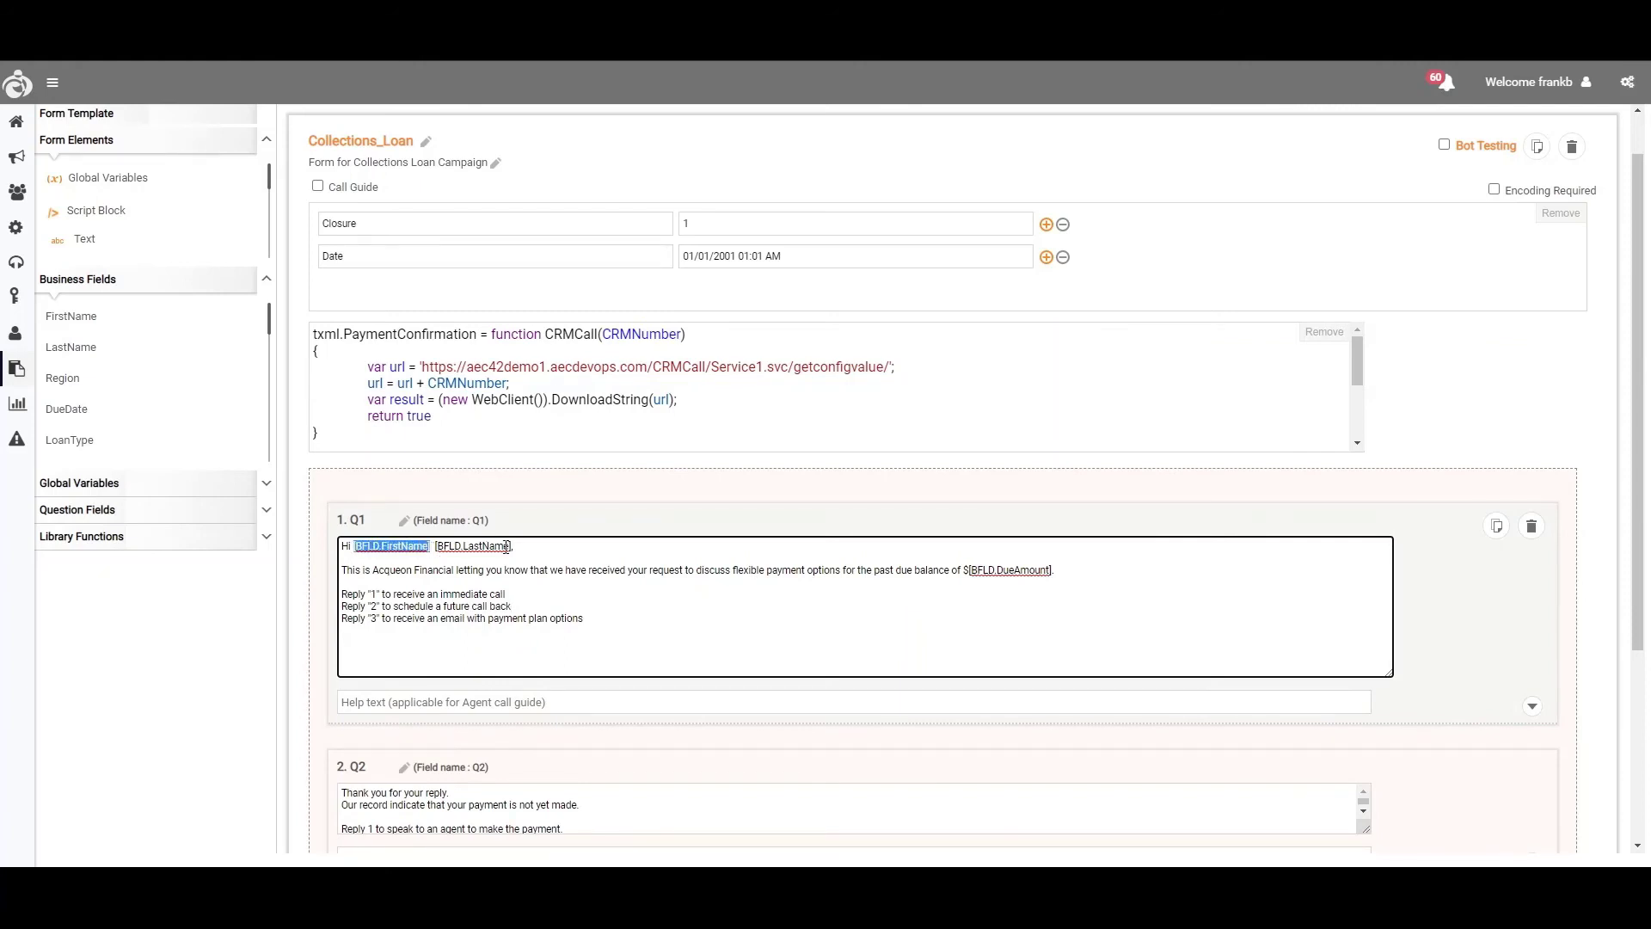
click(542, 548)
click(533, 592)
click(545, 608)
scroll(618, 639, down, 2)
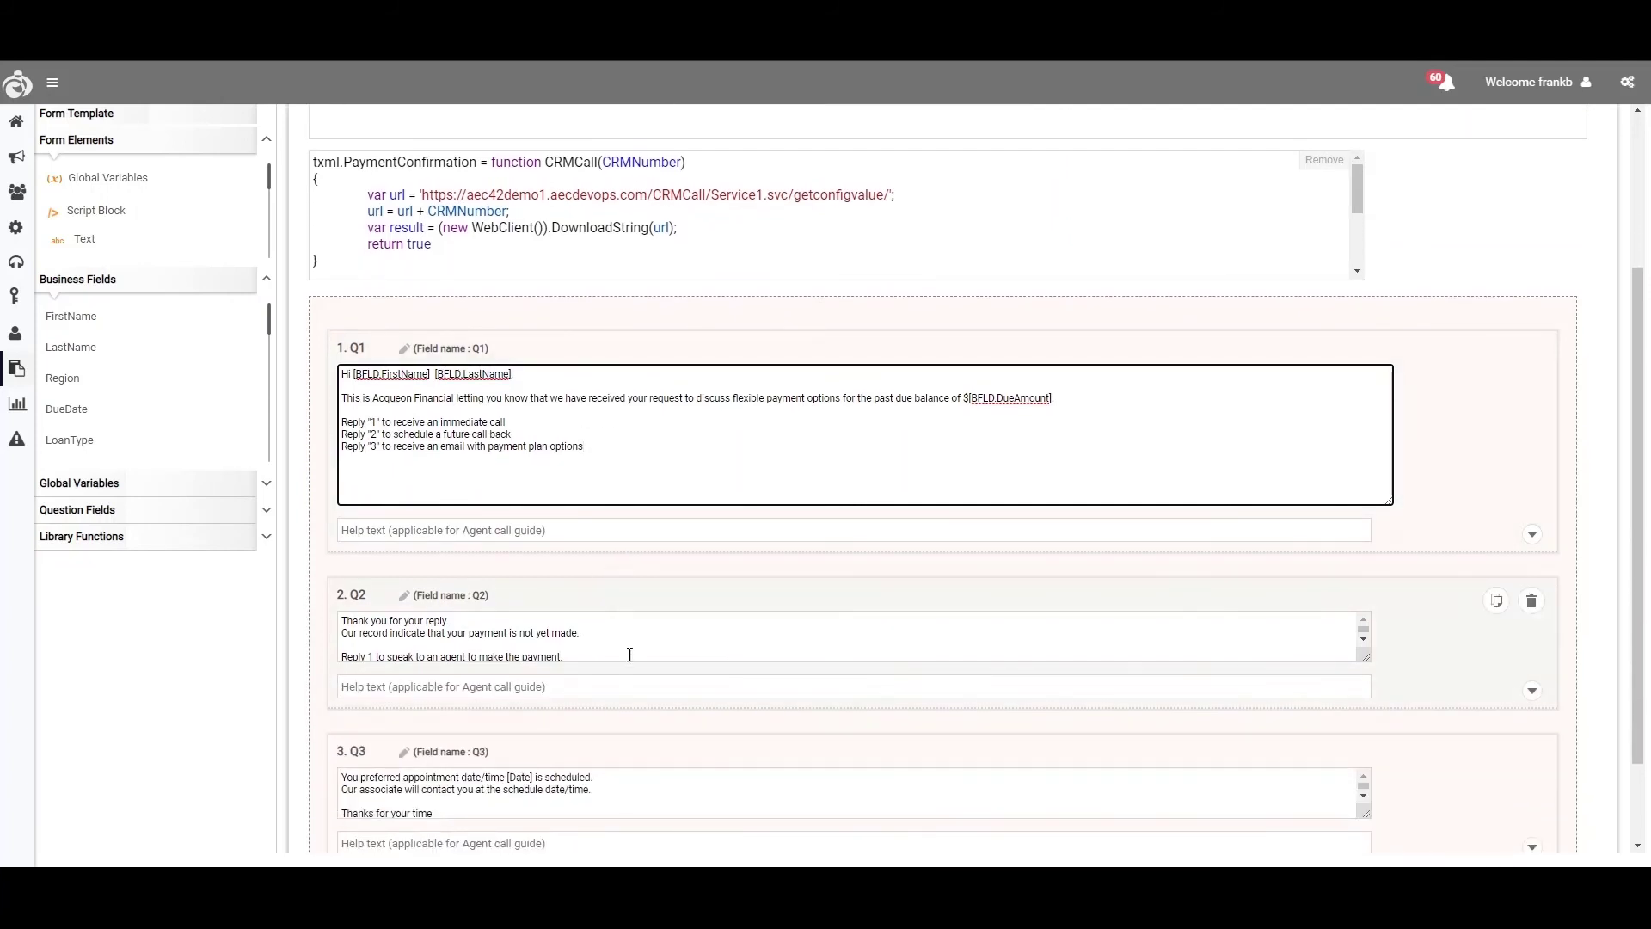
scroll(628, 701, down, 1)
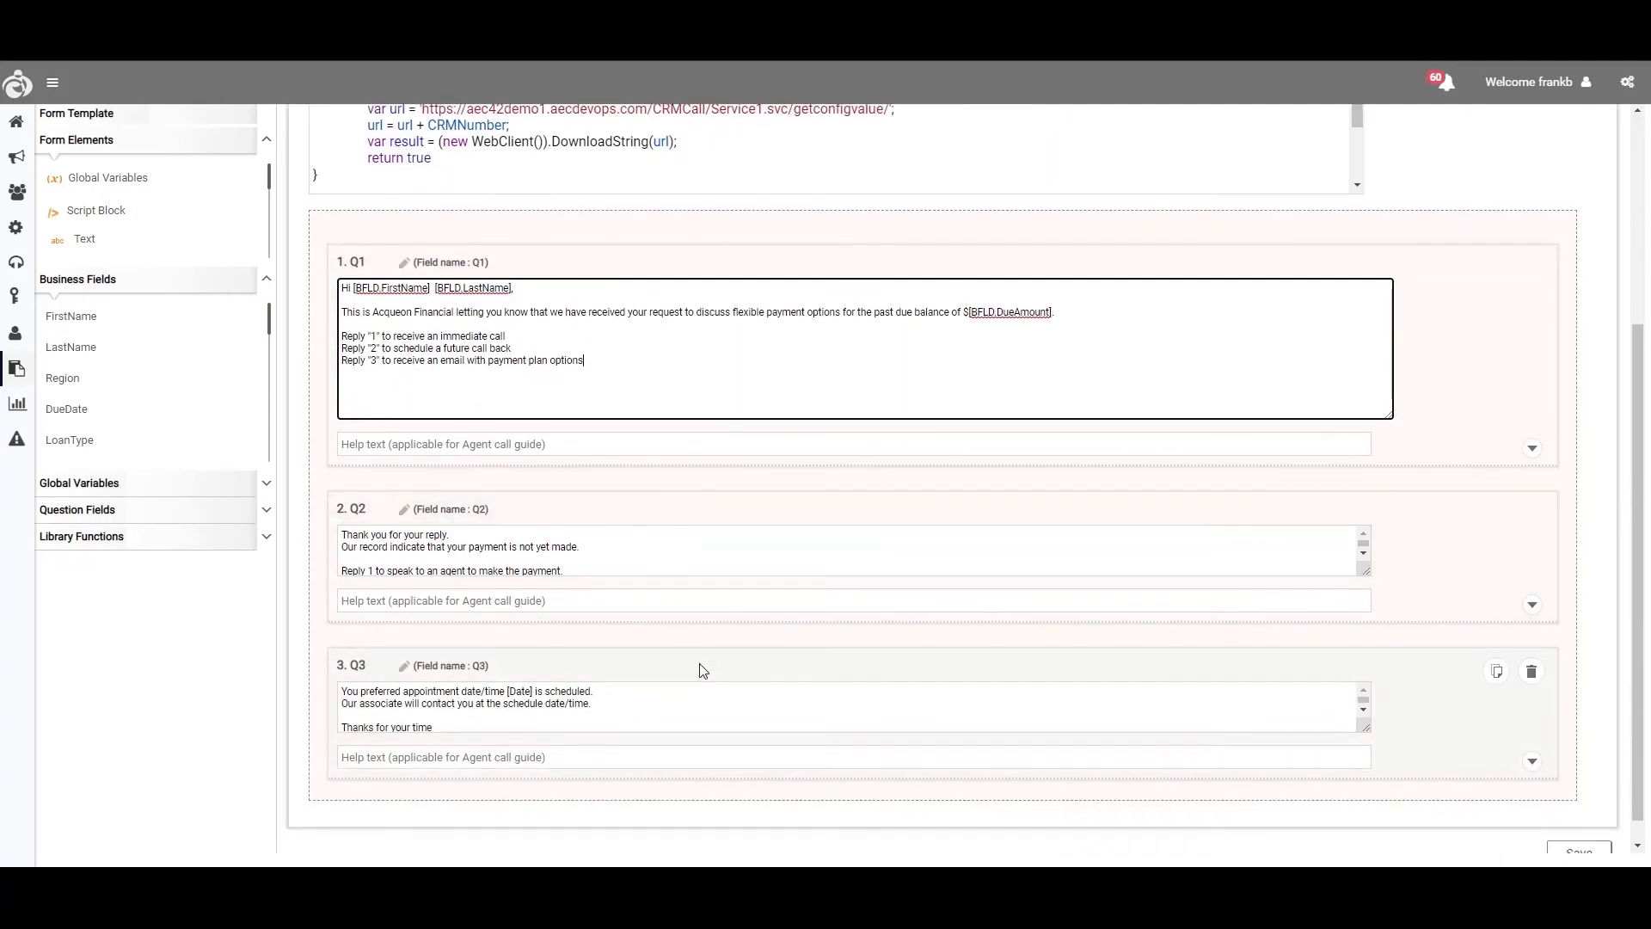
scroll(703, 670, up, 1)
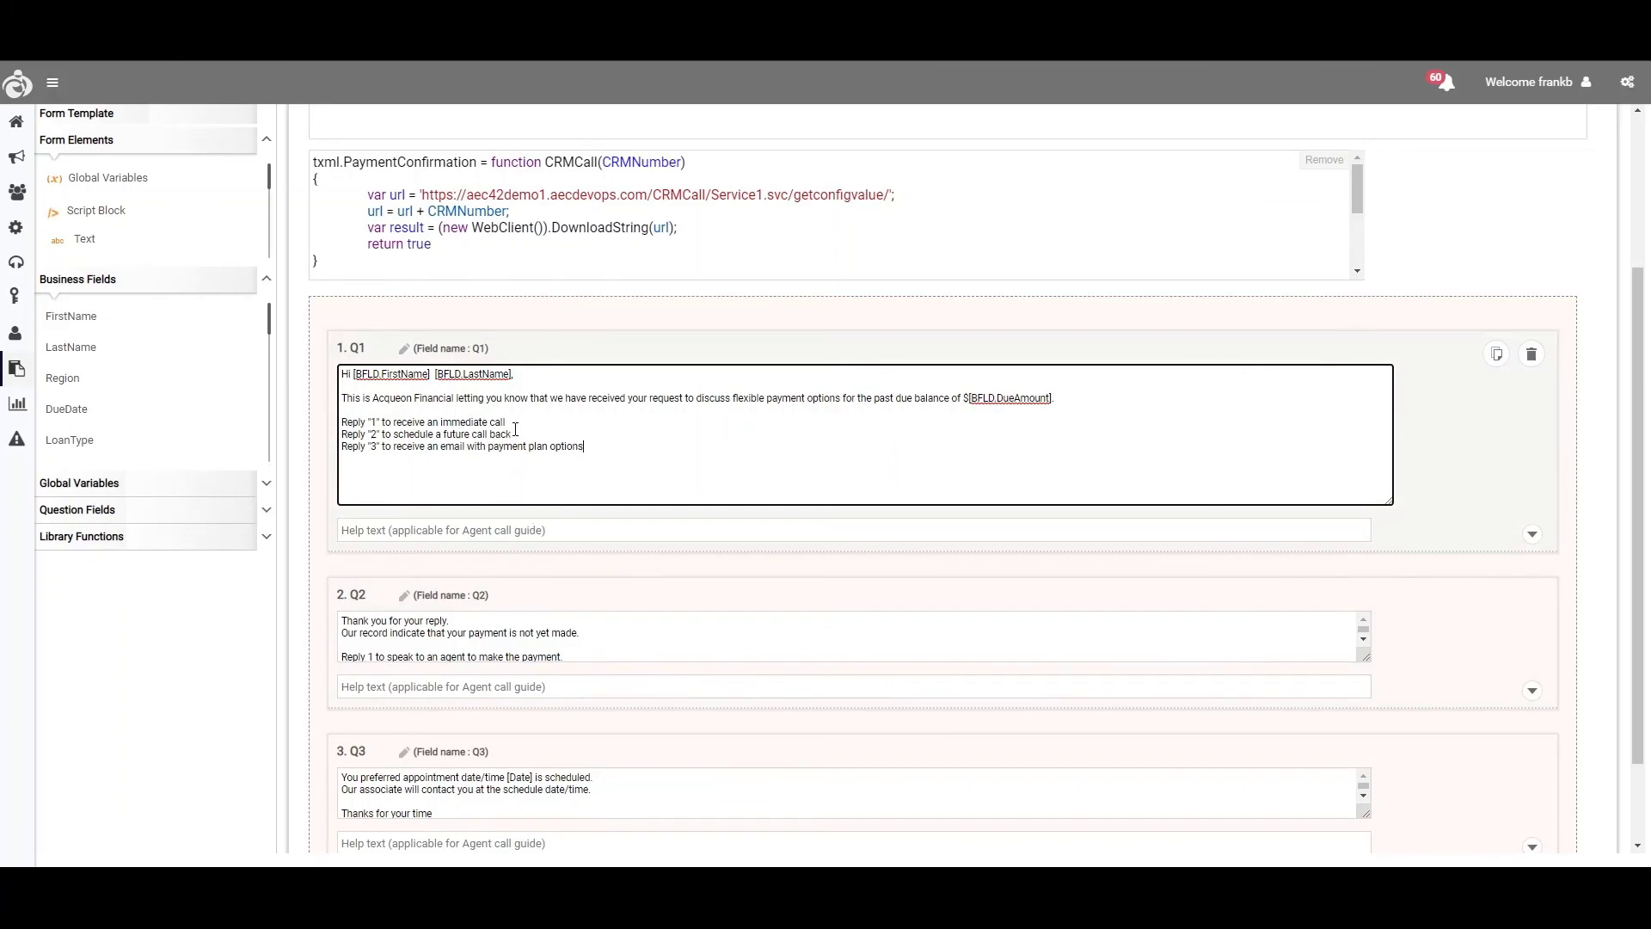
drag(509, 423, 341, 422)
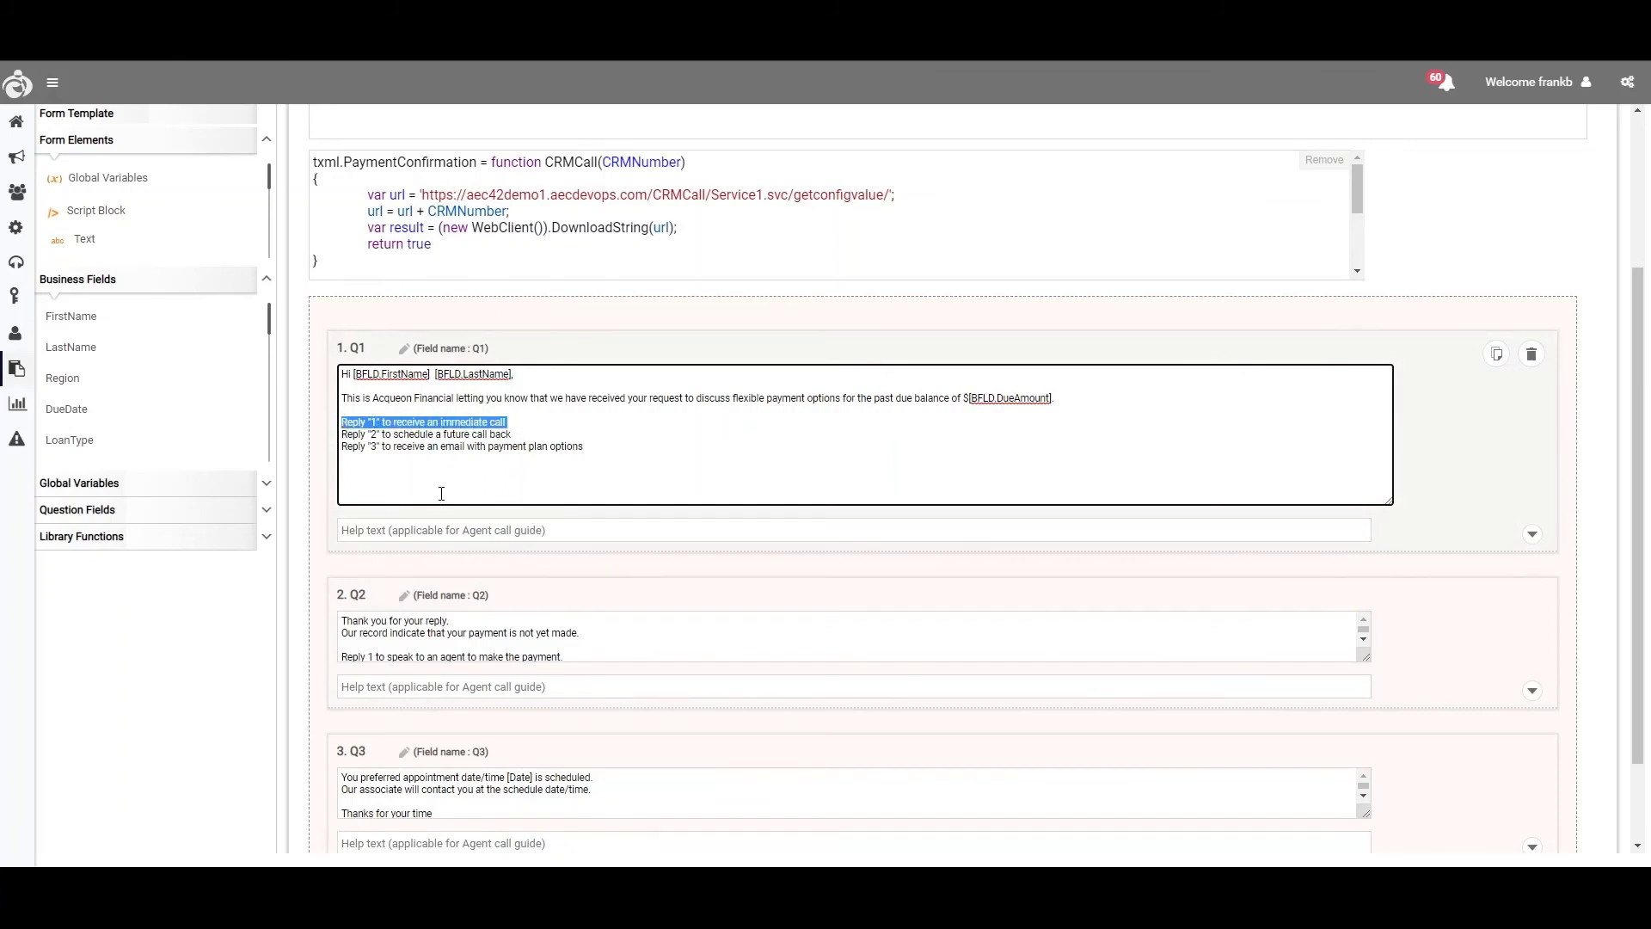
click(588, 450)
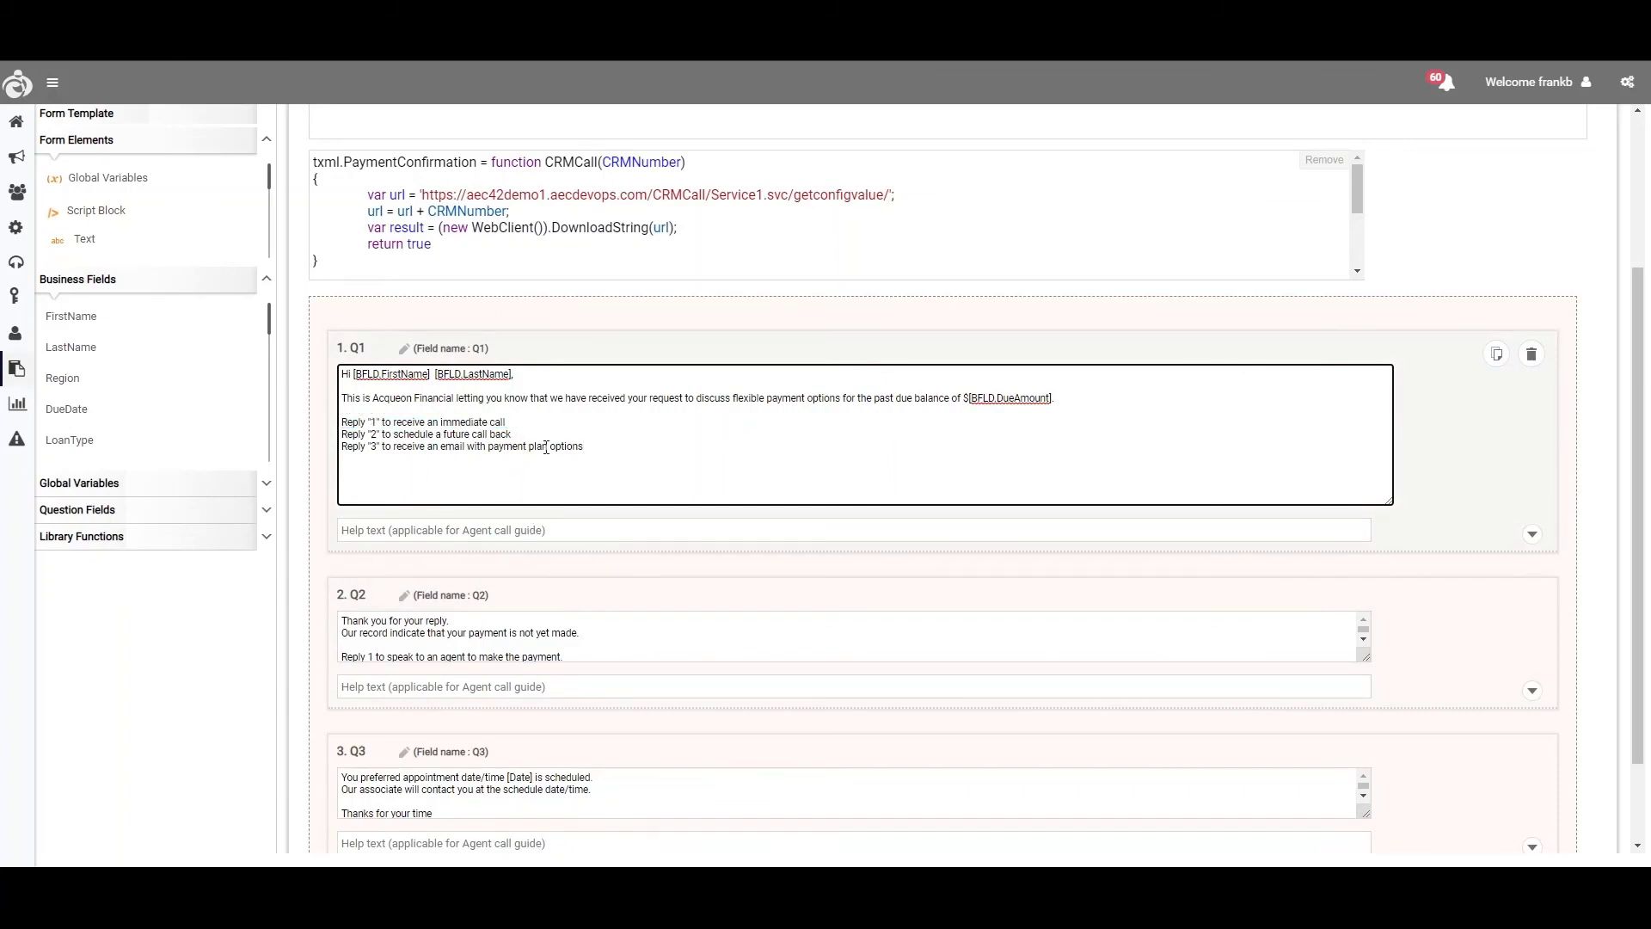
scroll(482, 435, up, 2)
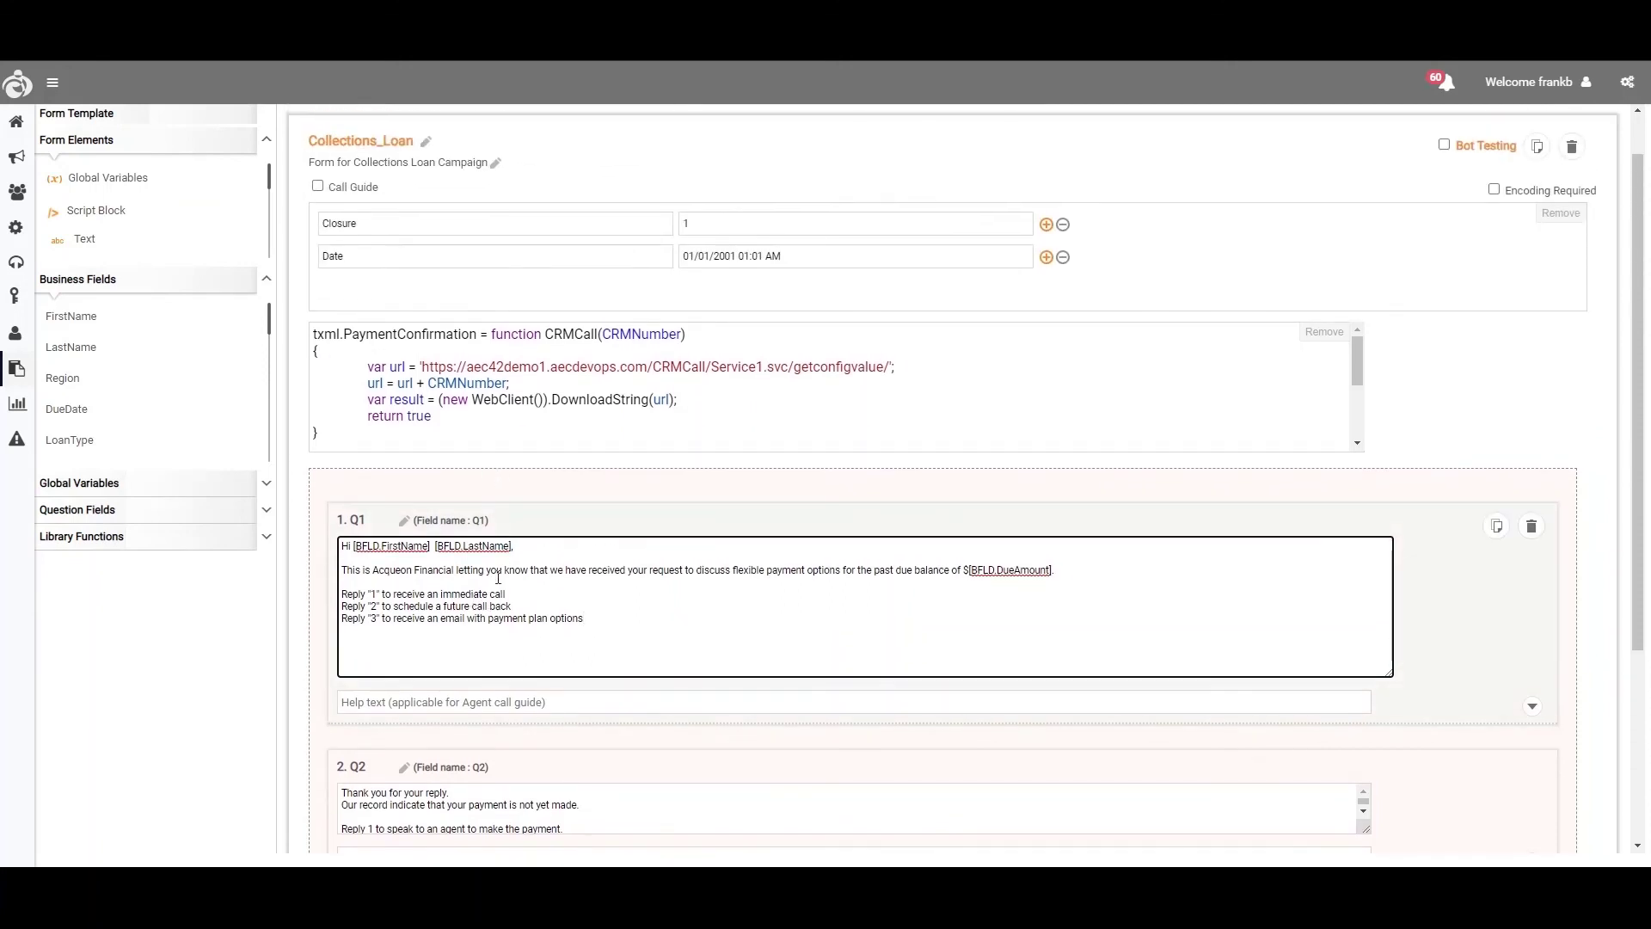
scroll(495, 583, up, 1)
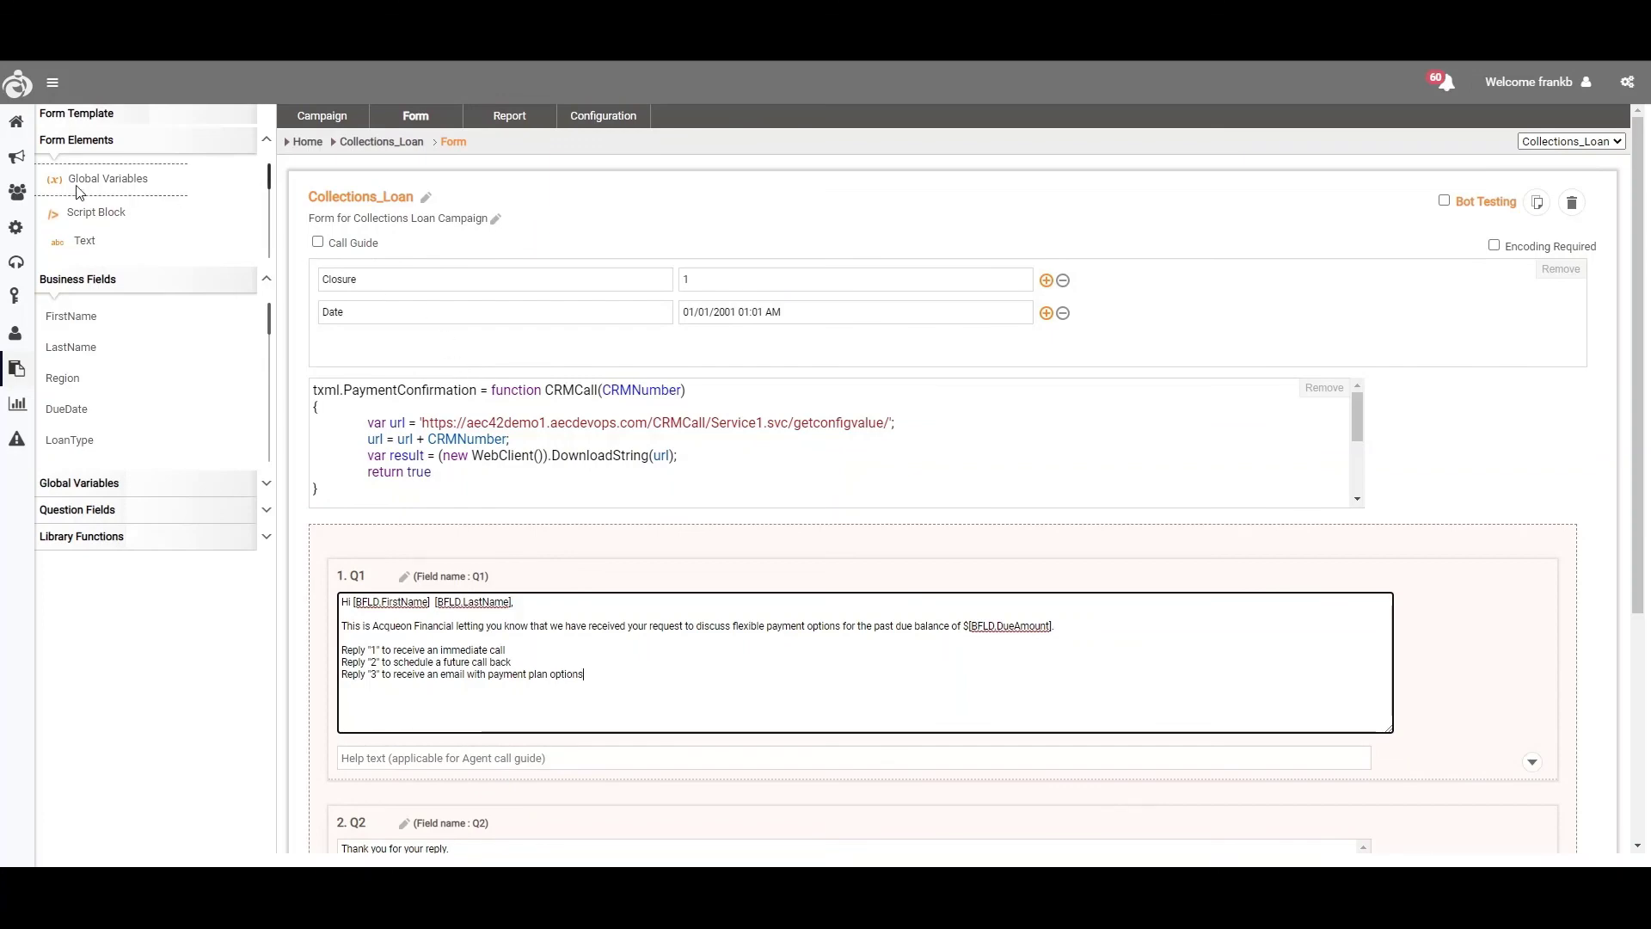
View the Collections_Loan email templates, and open the real-time reports with their campaign filter expanded.
click(15, 156)
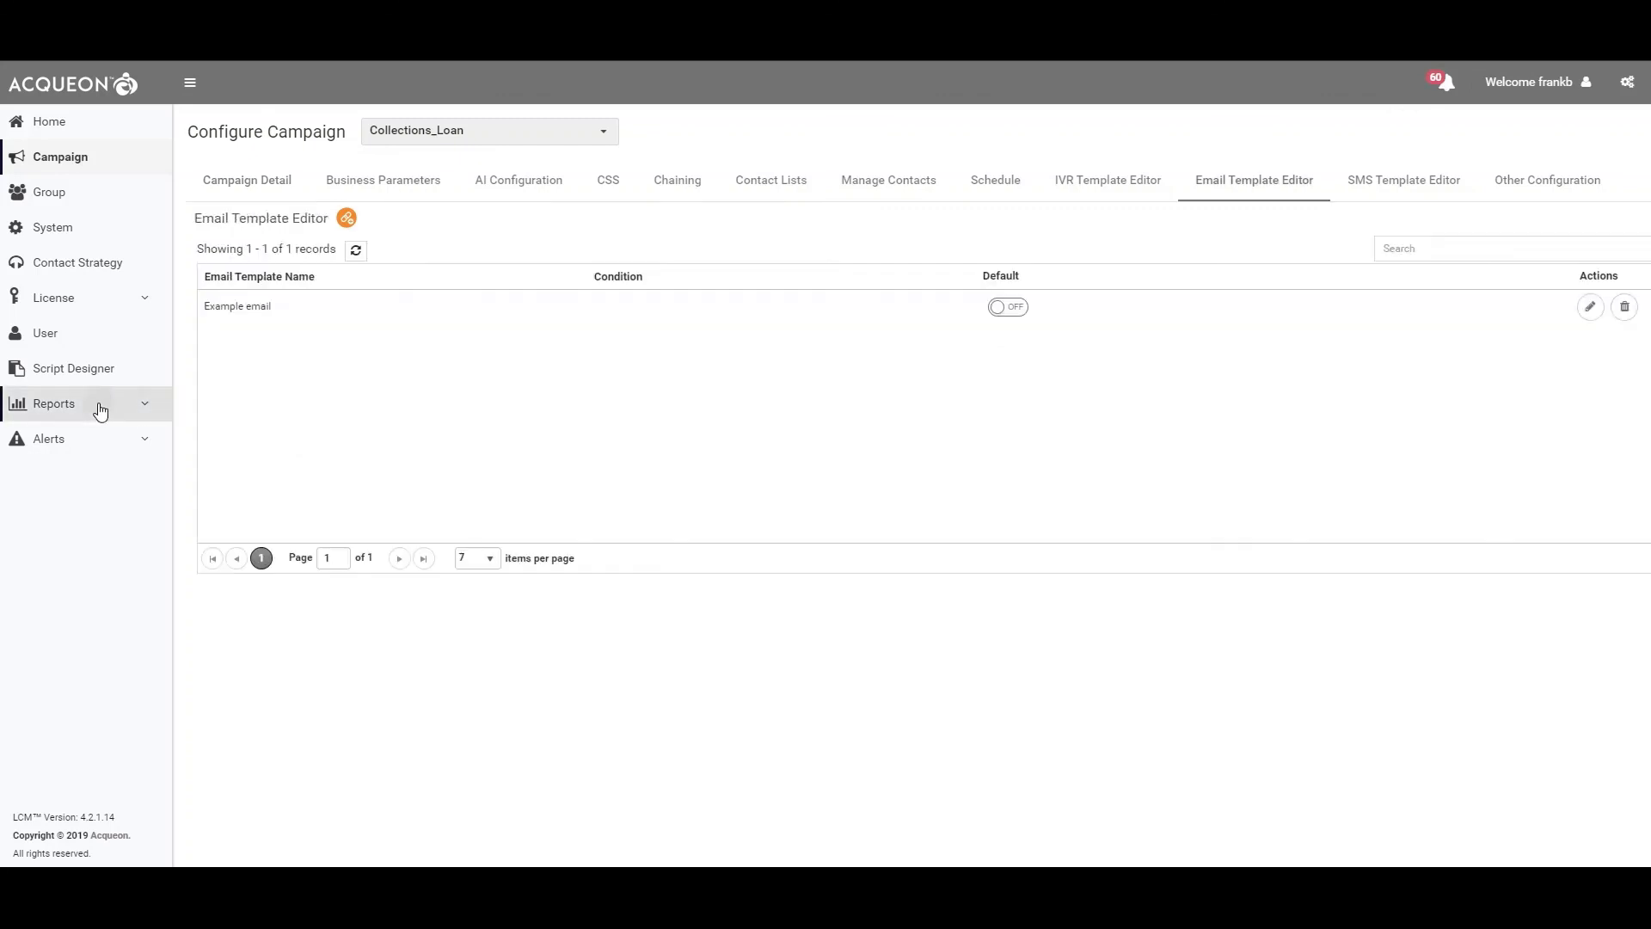
click(95, 405)
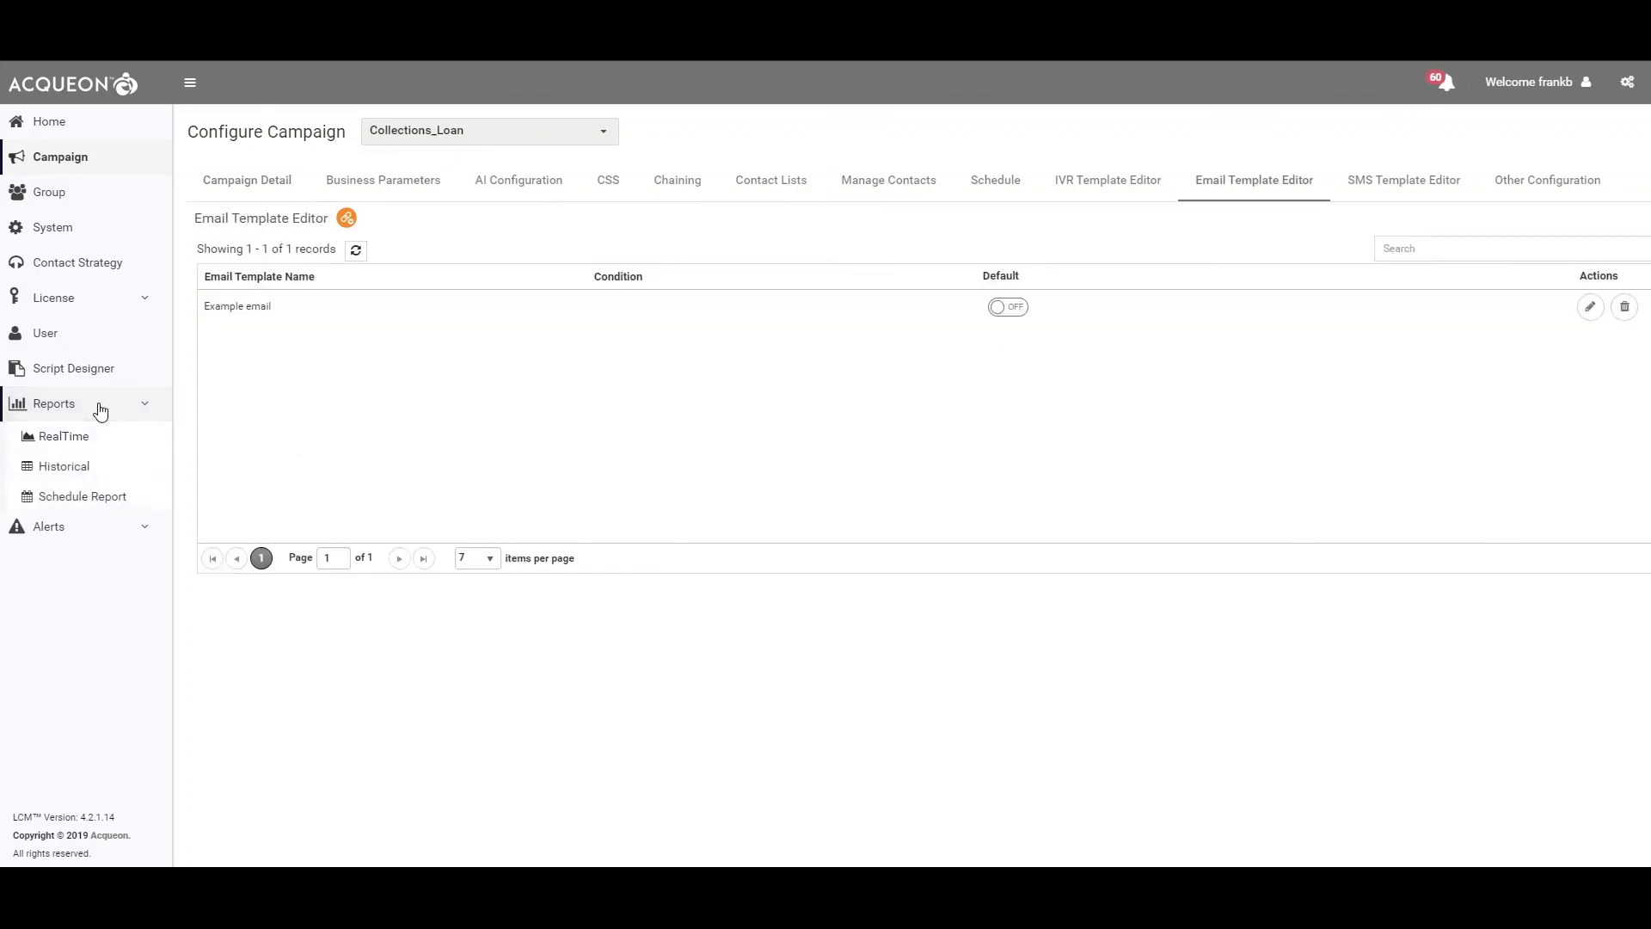
click(75, 444)
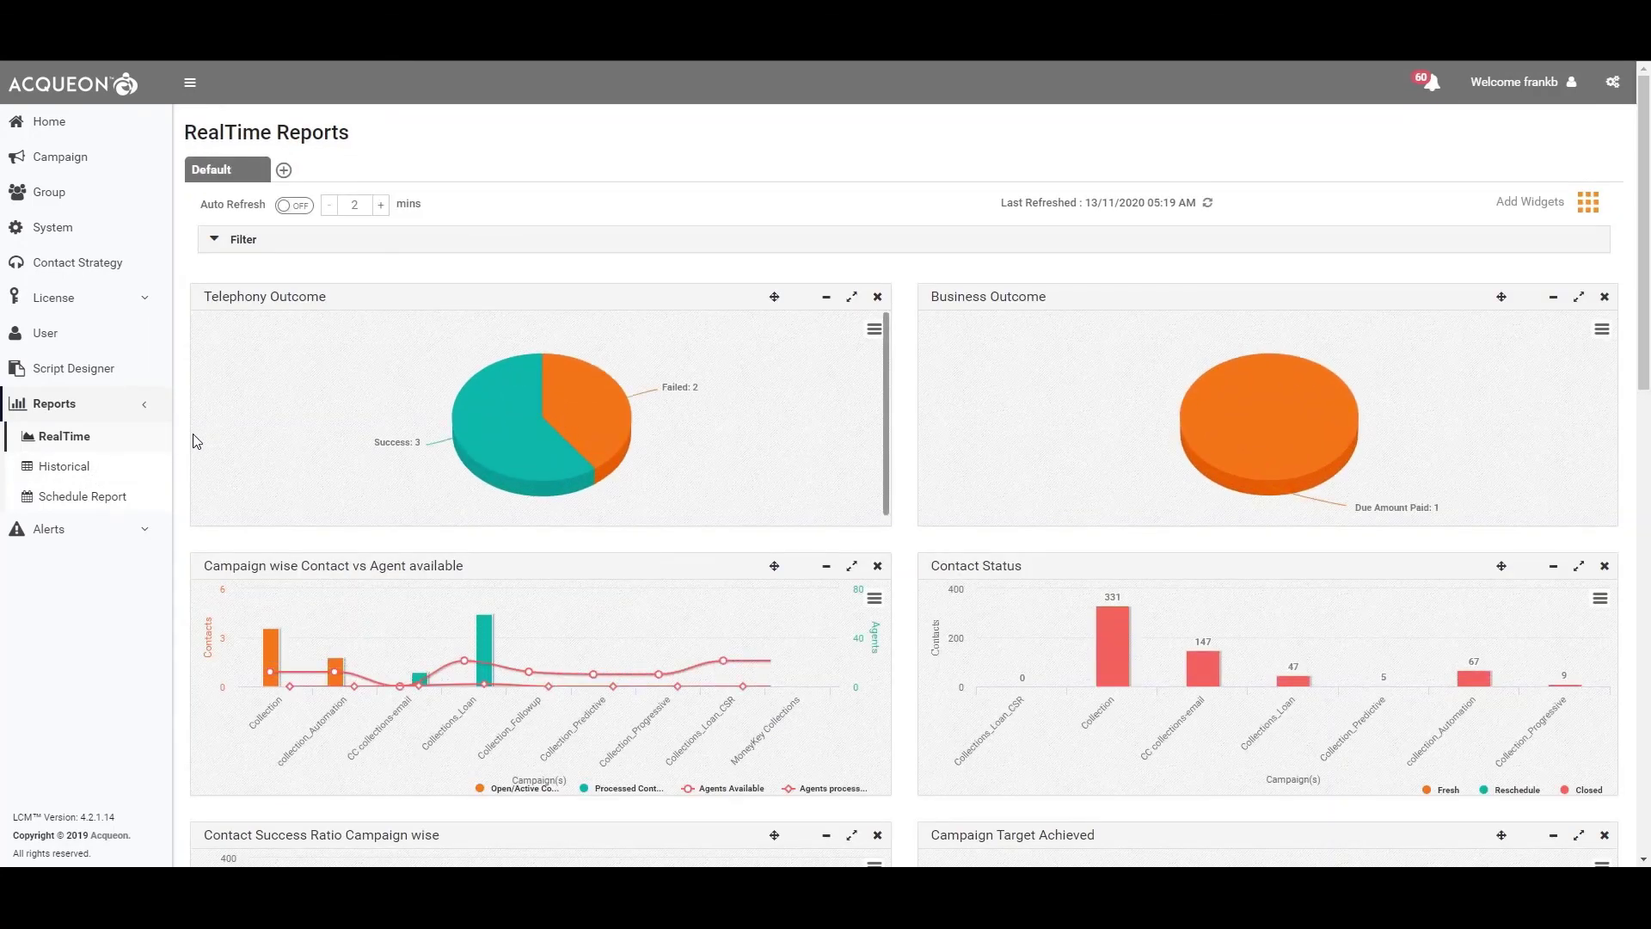
click(212, 241)
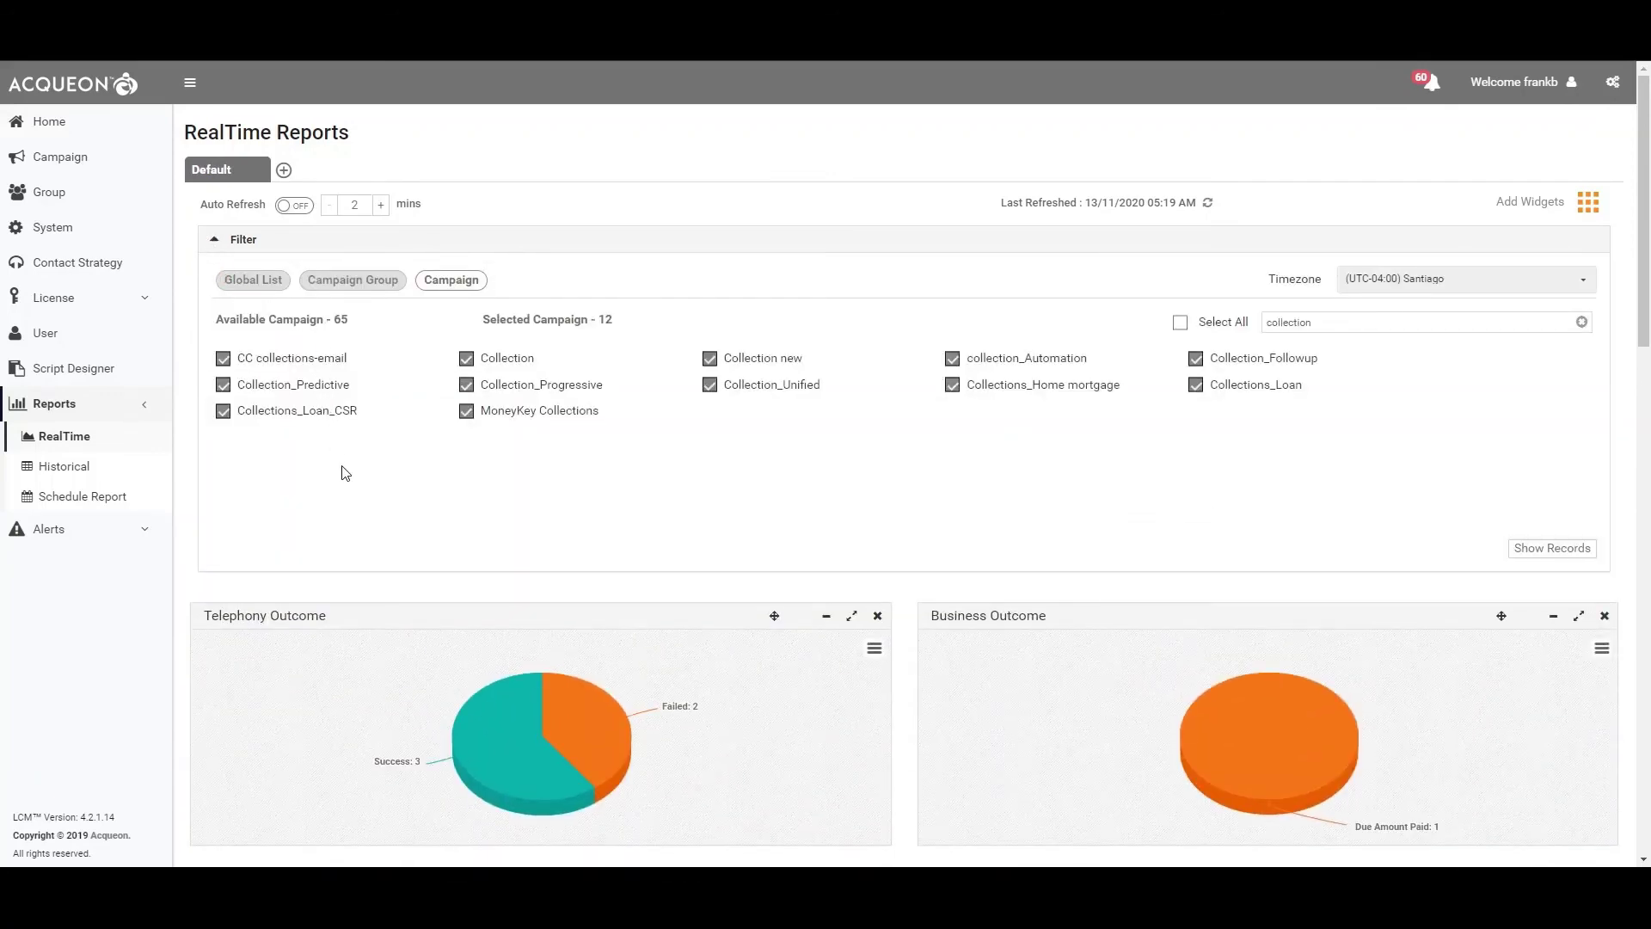
Generate the historical Call Outcome report for this month on the Voice channel, covering all campaigns.
click(57, 476)
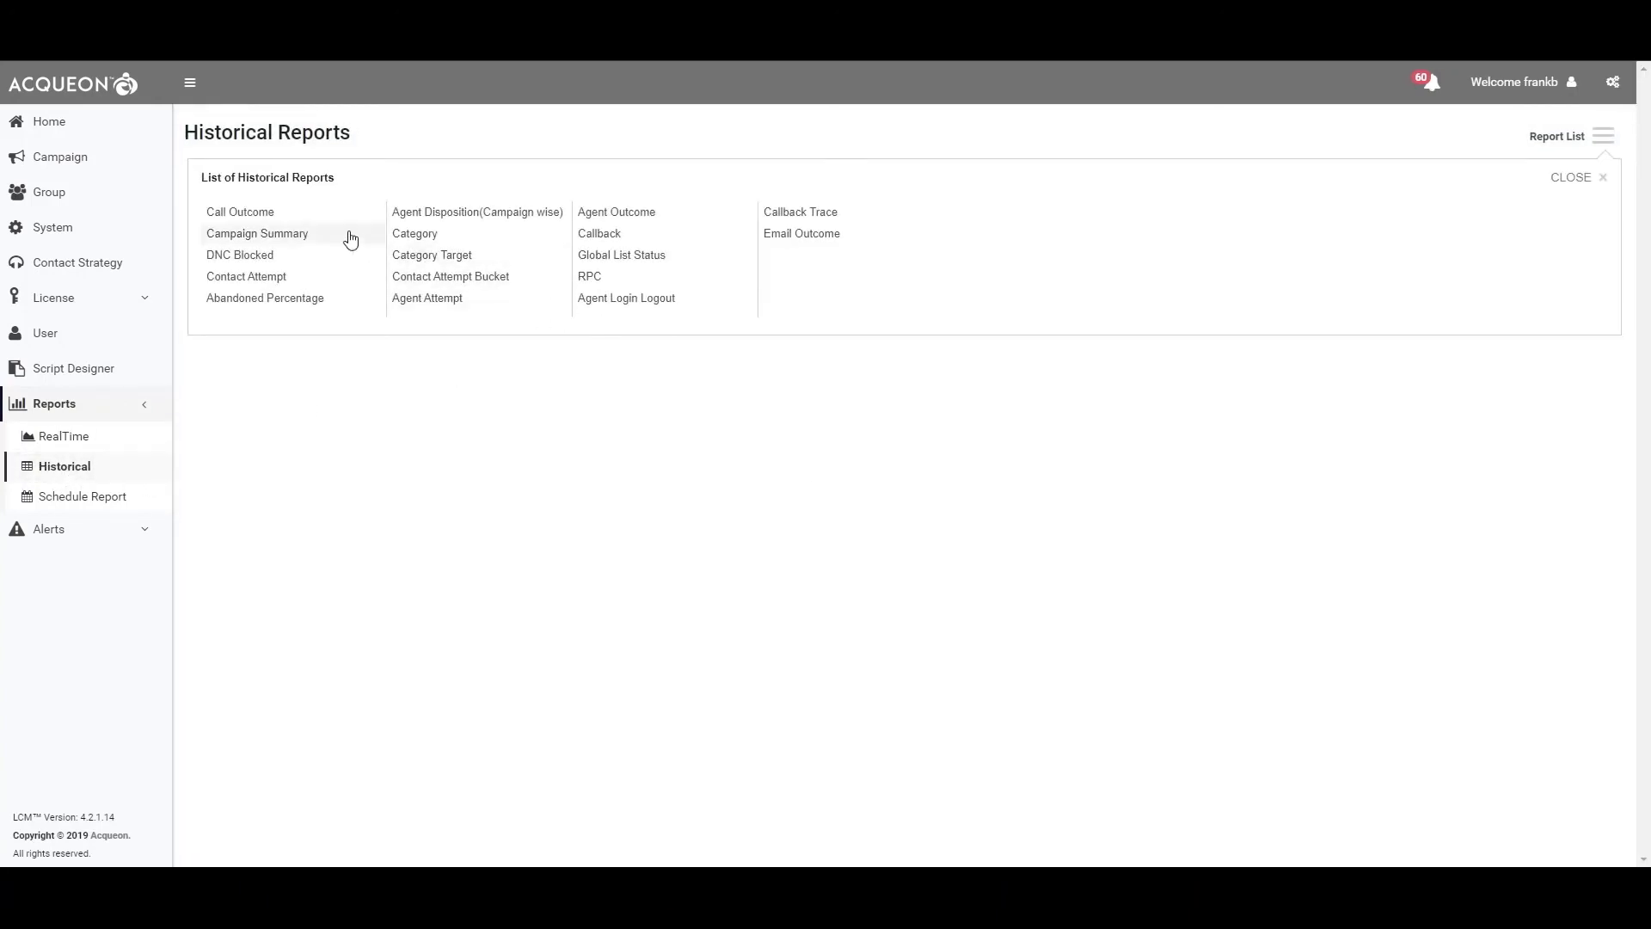
click(294, 216)
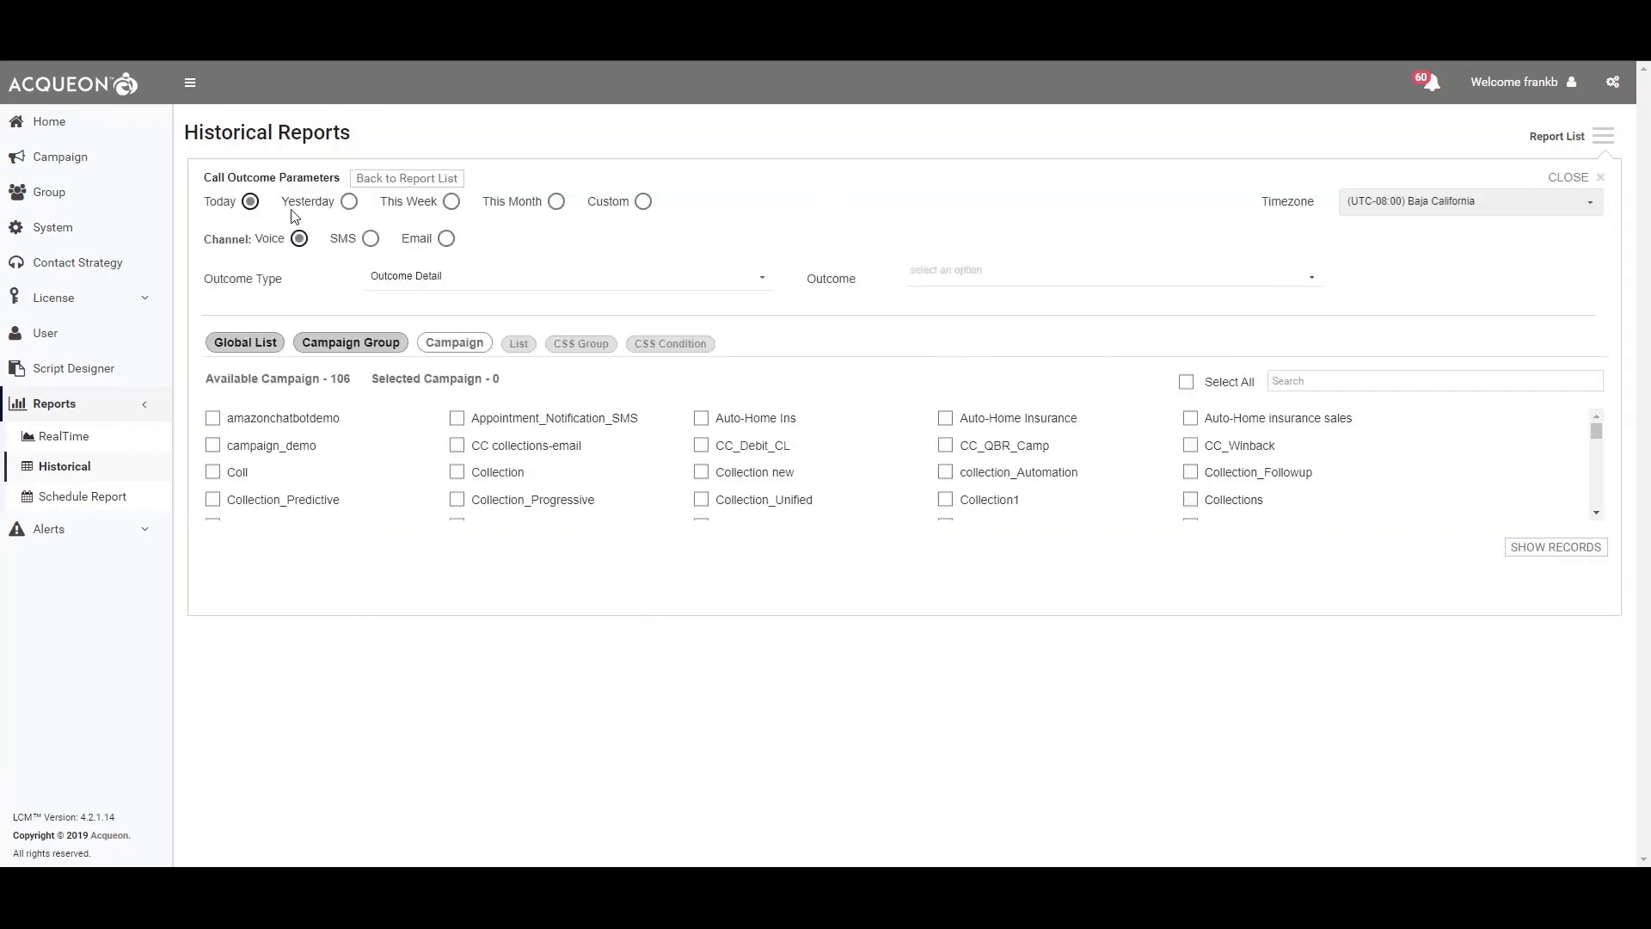
click(556, 203)
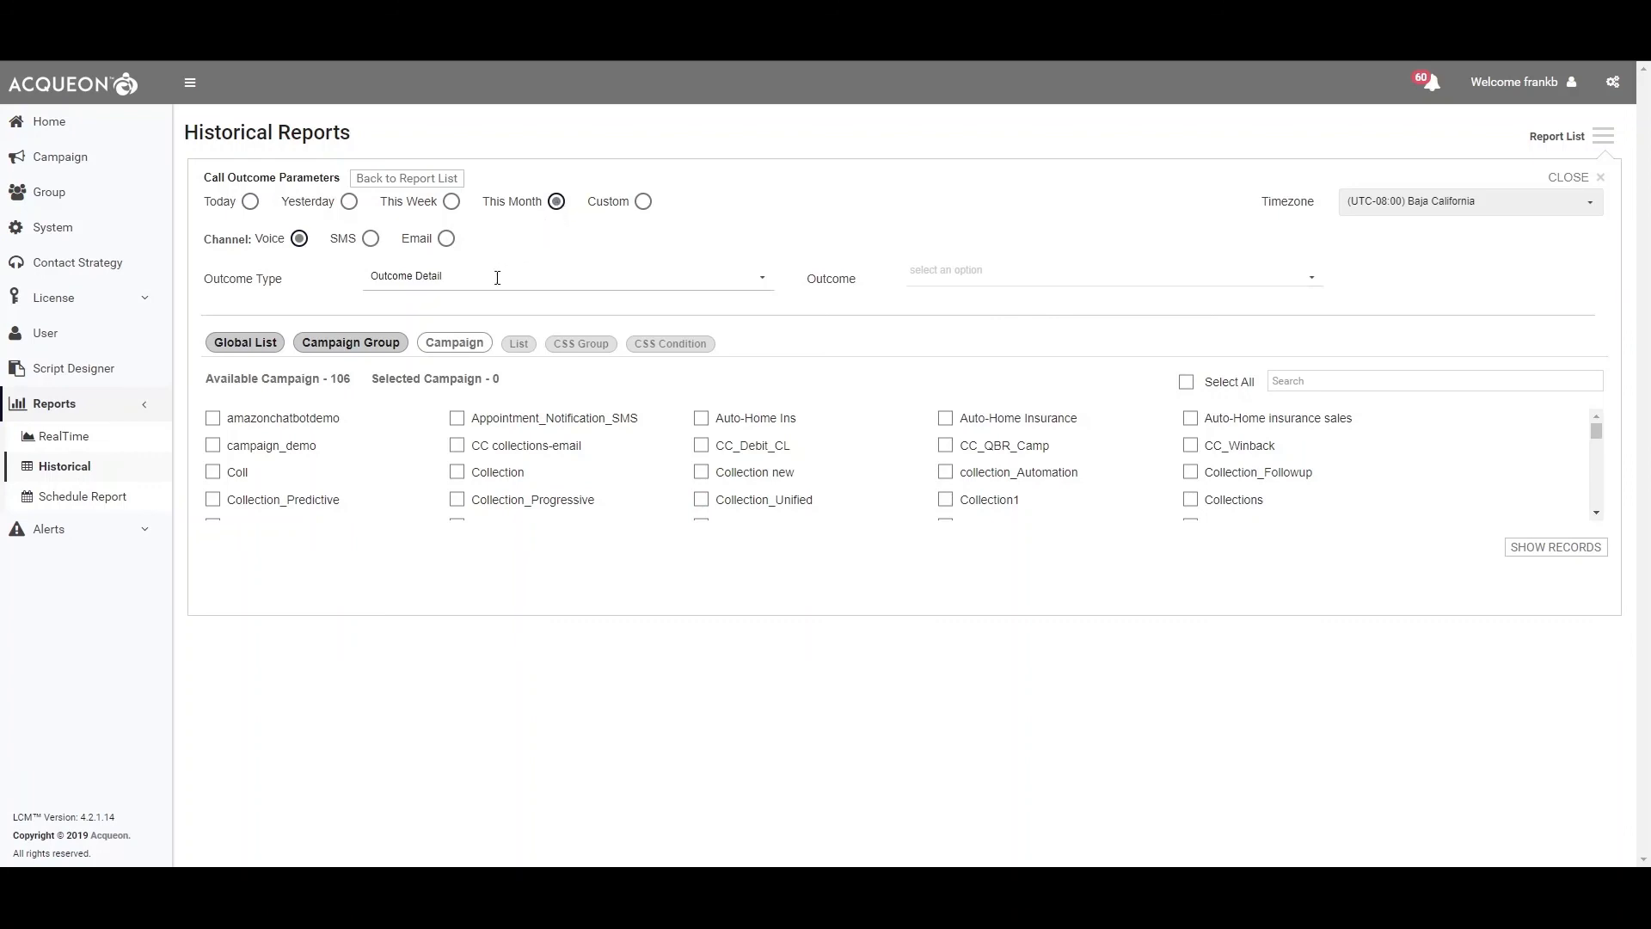
click(1187, 382)
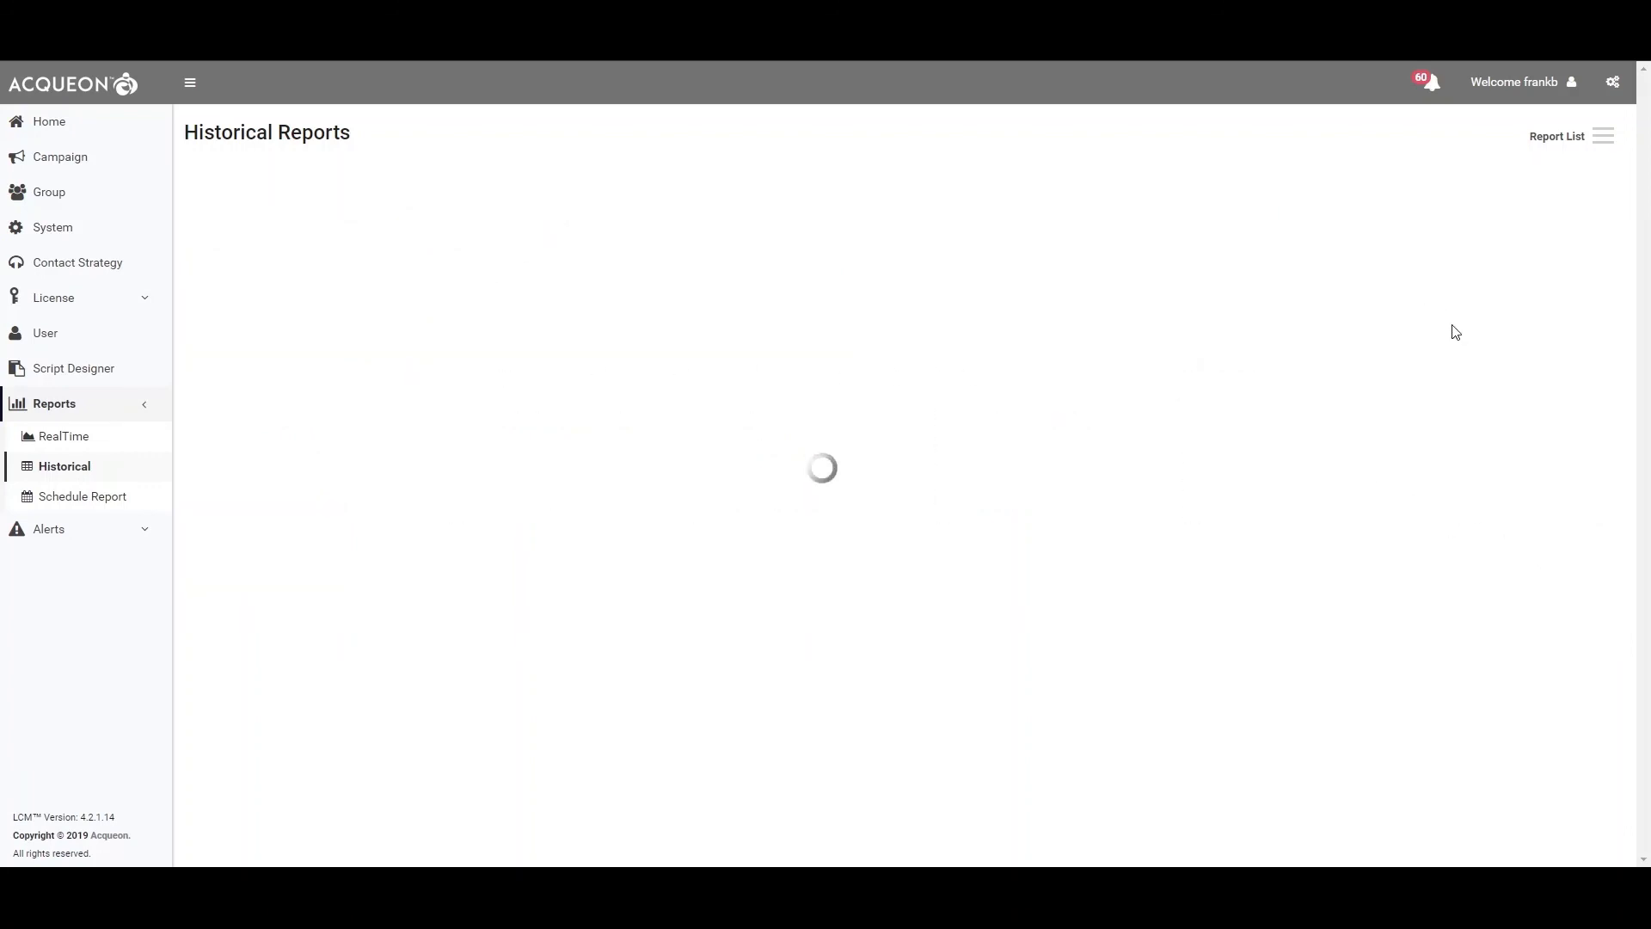